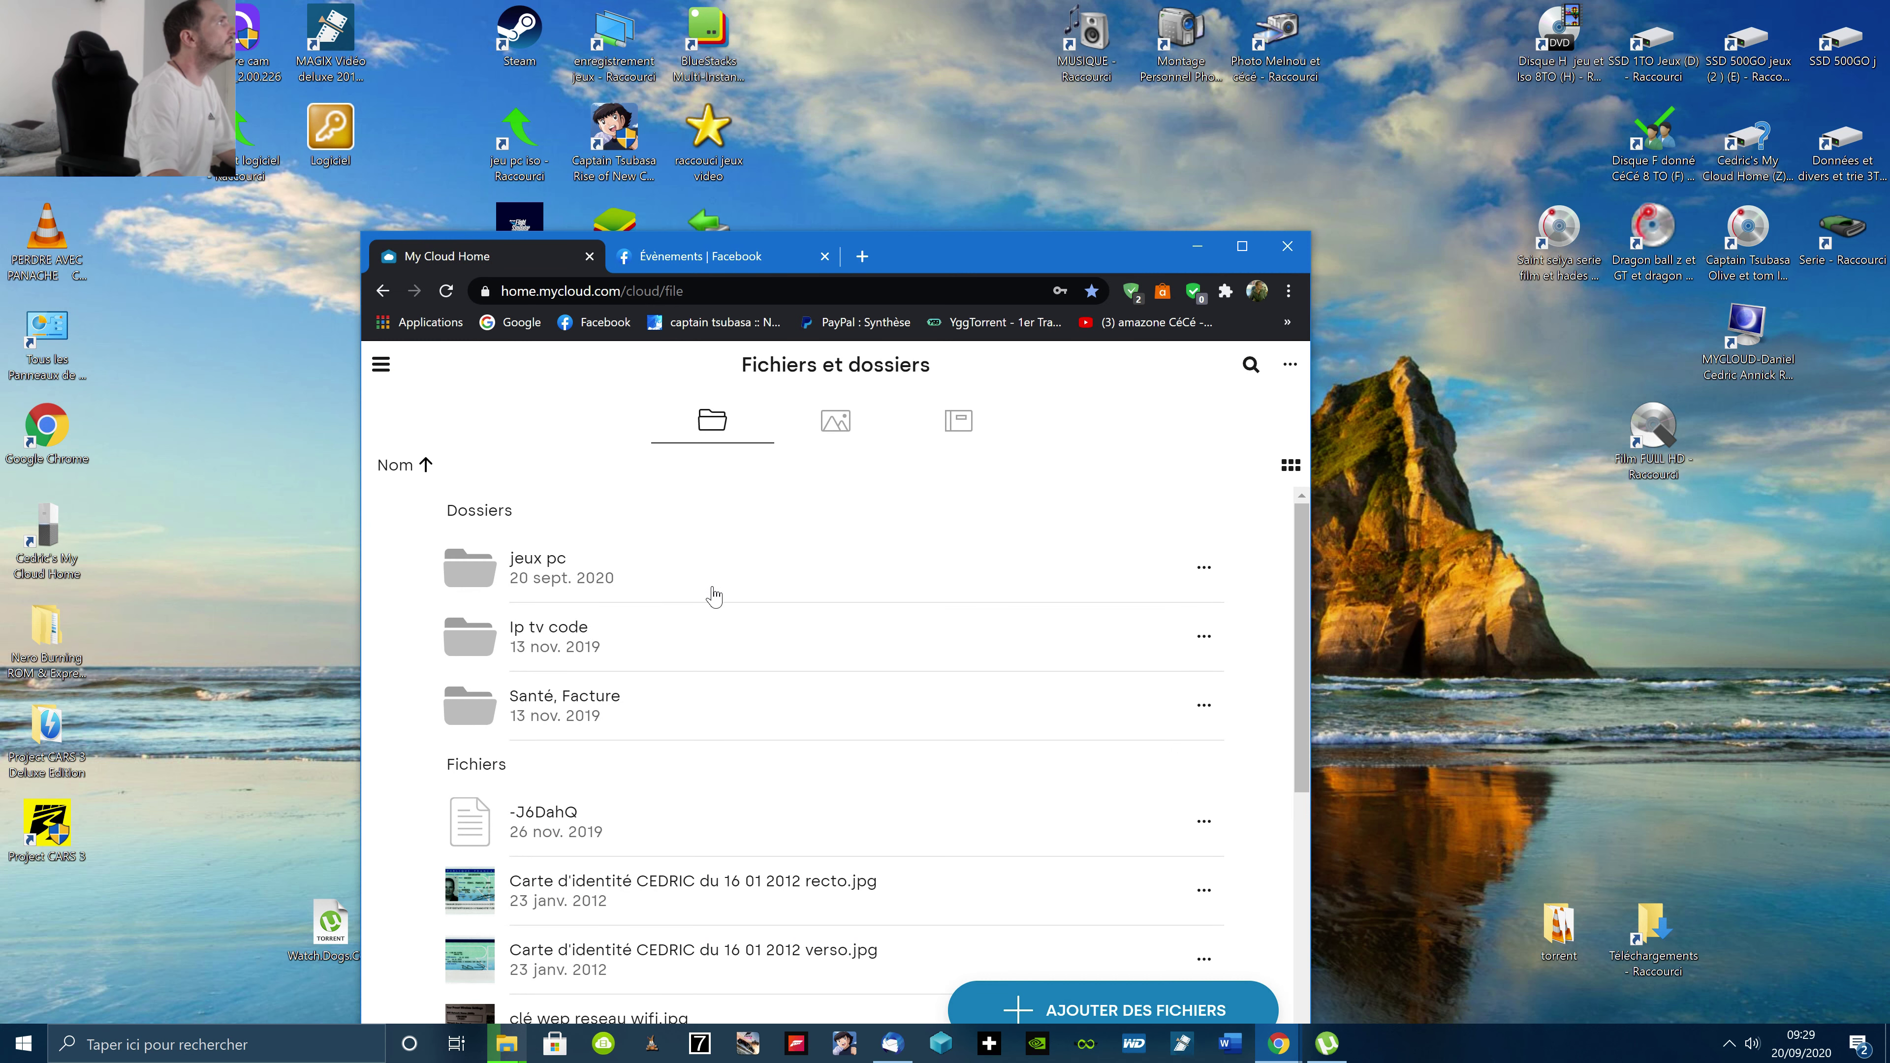
Open the jeux pc cloud folder and check the progress of the Watch Dogs copy into it
click(555, 584)
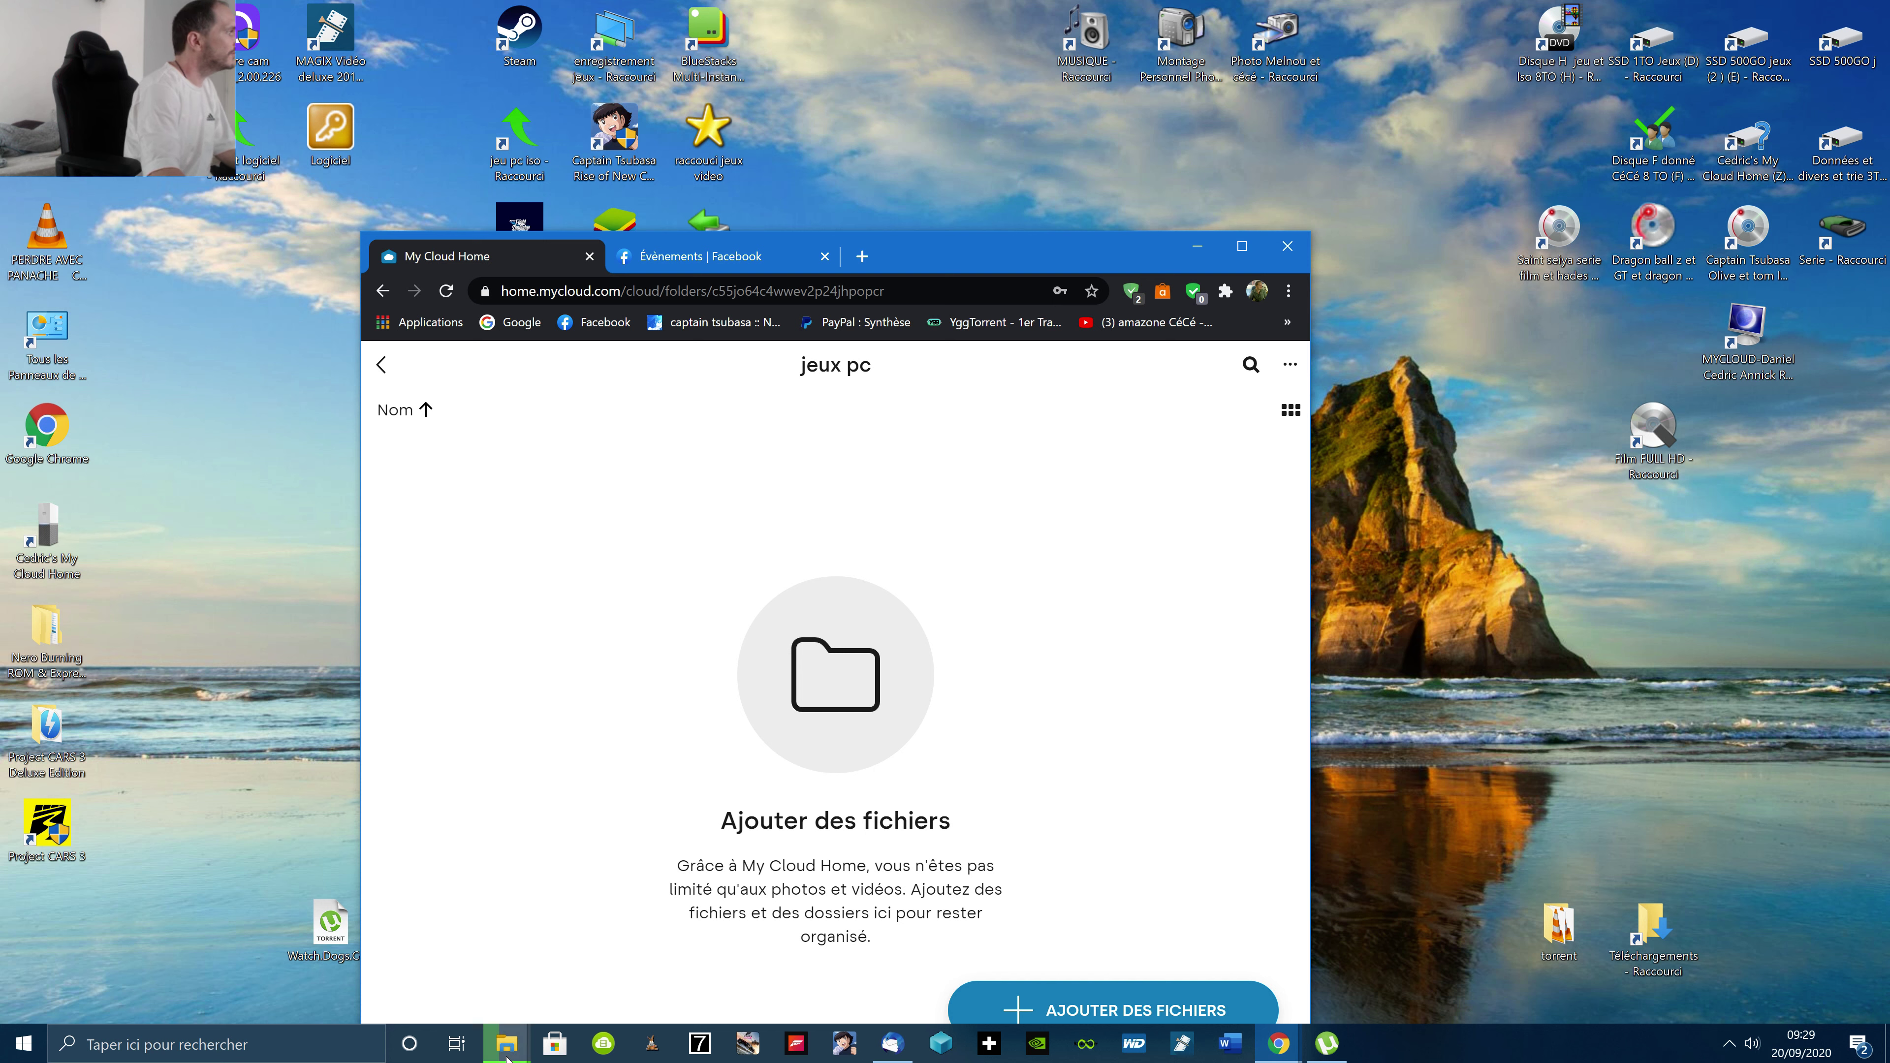
mouse_move(507, 1057)
click(787, 922)
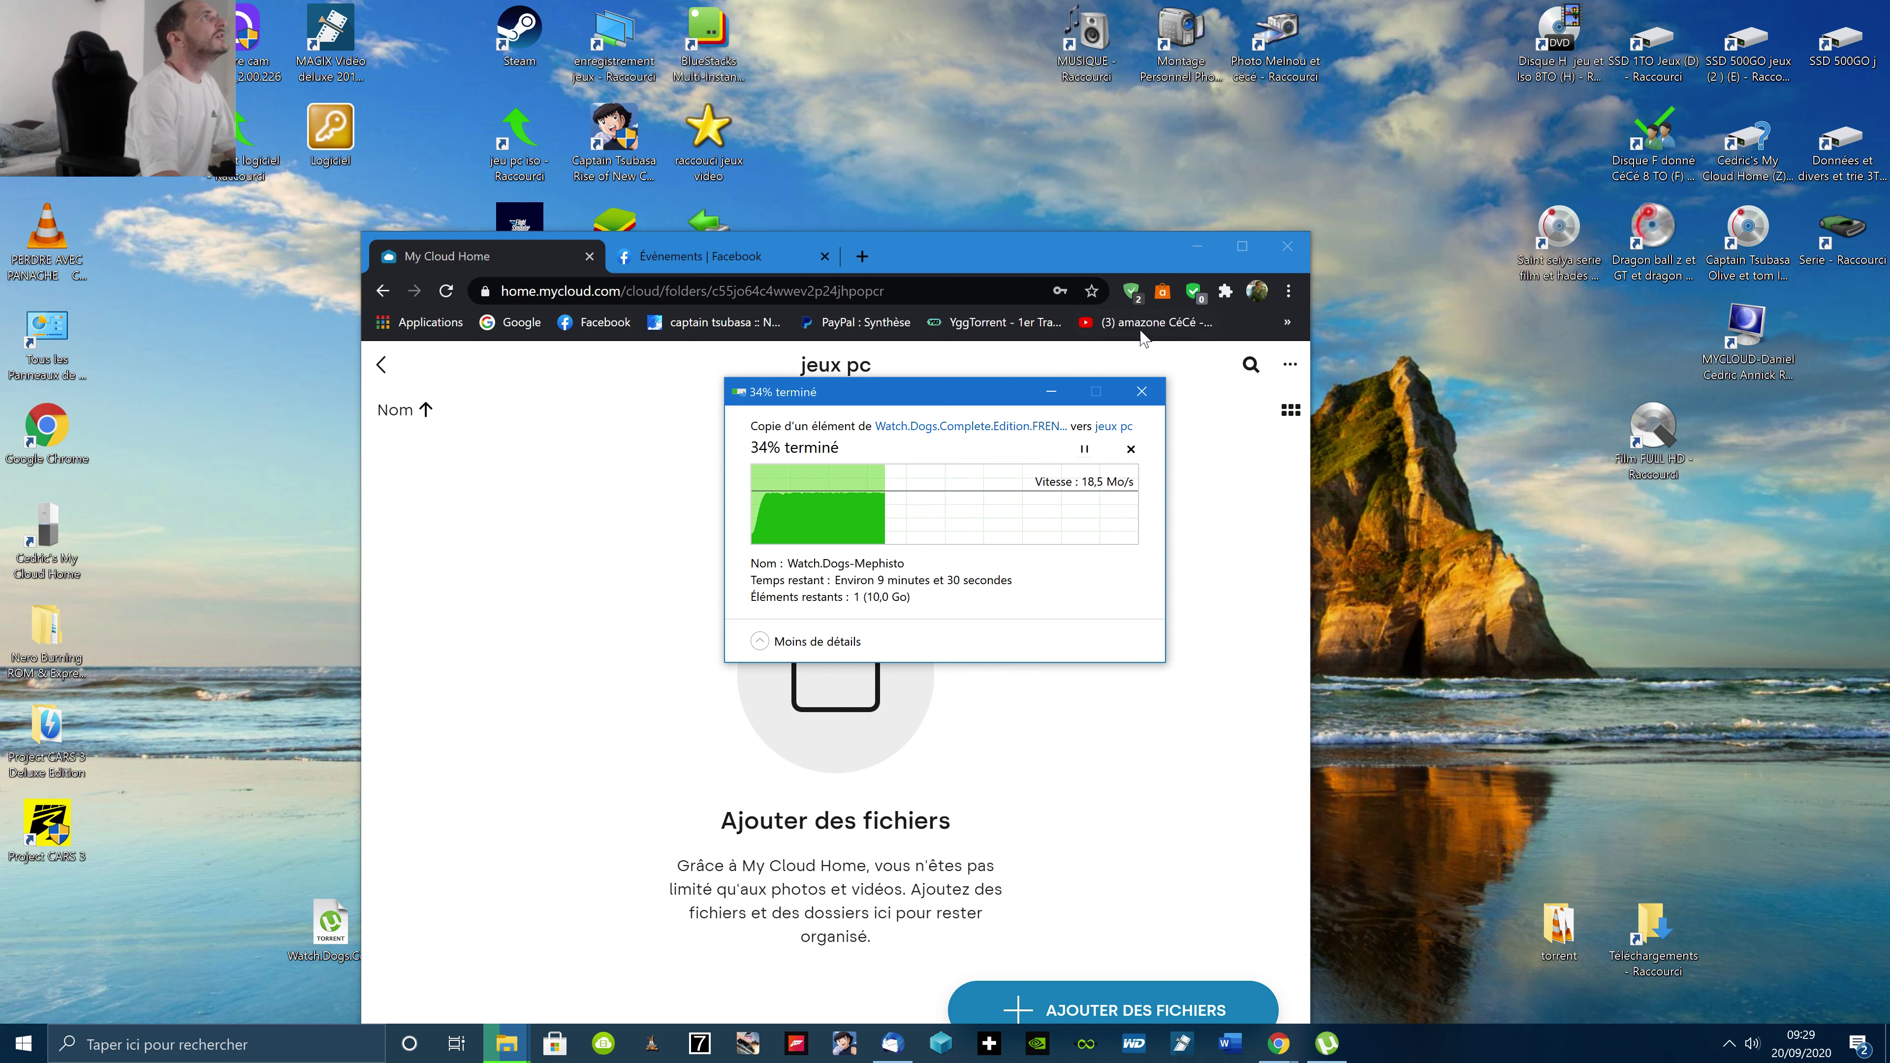
click(1051, 392)
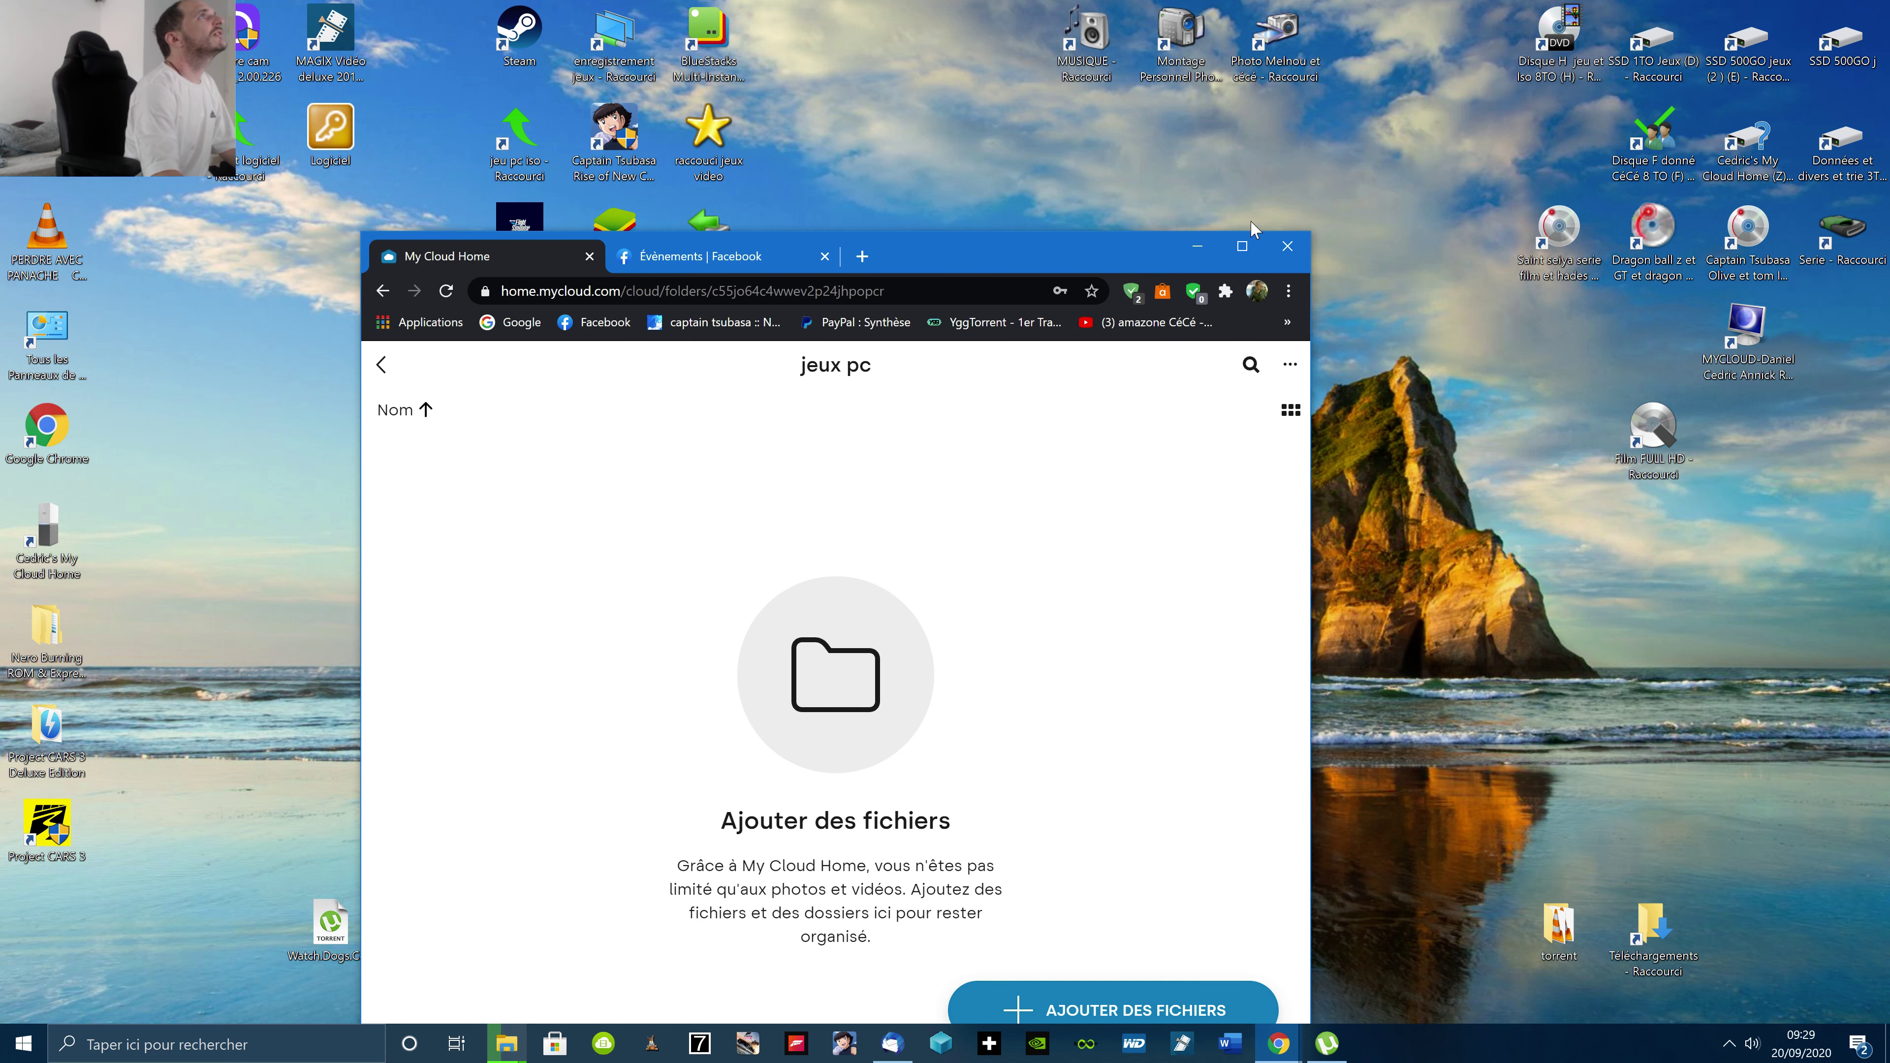
Load Google in the browser tab showing Facebook and search for "damon tools"
click(1242, 246)
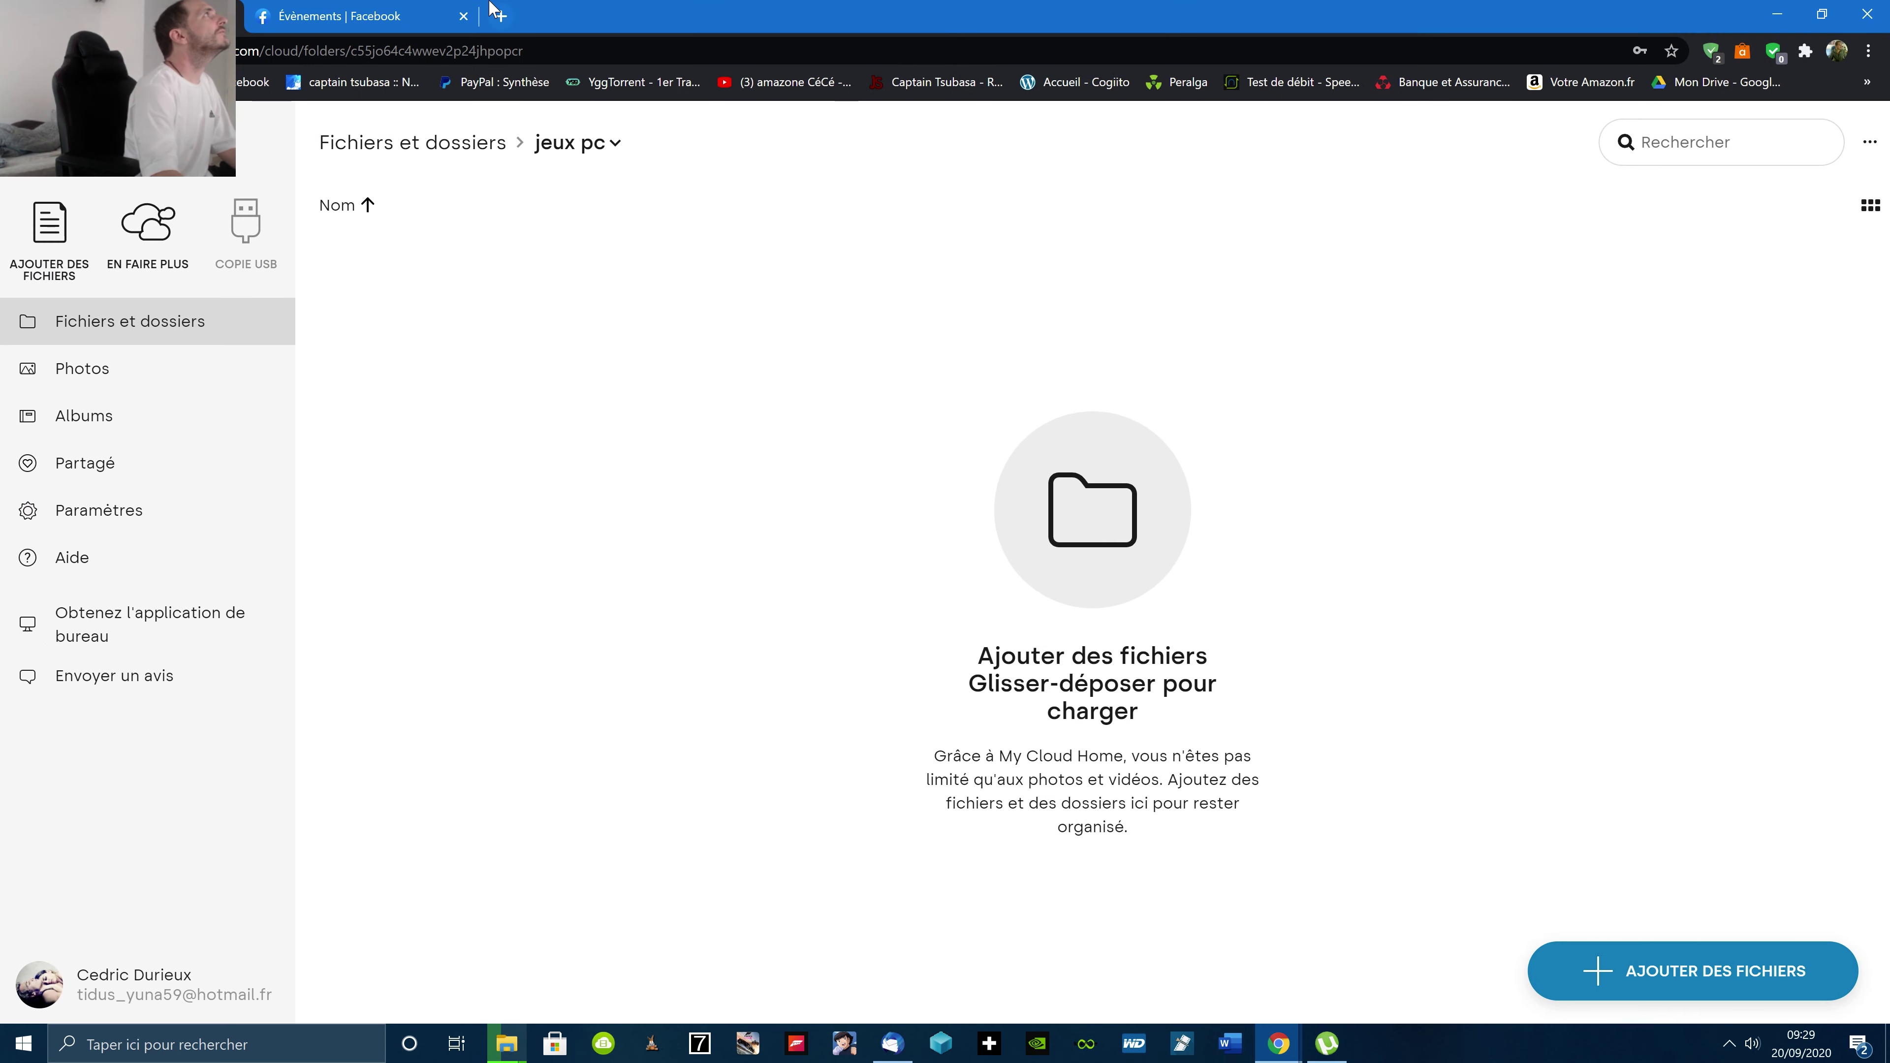
click(372, 16)
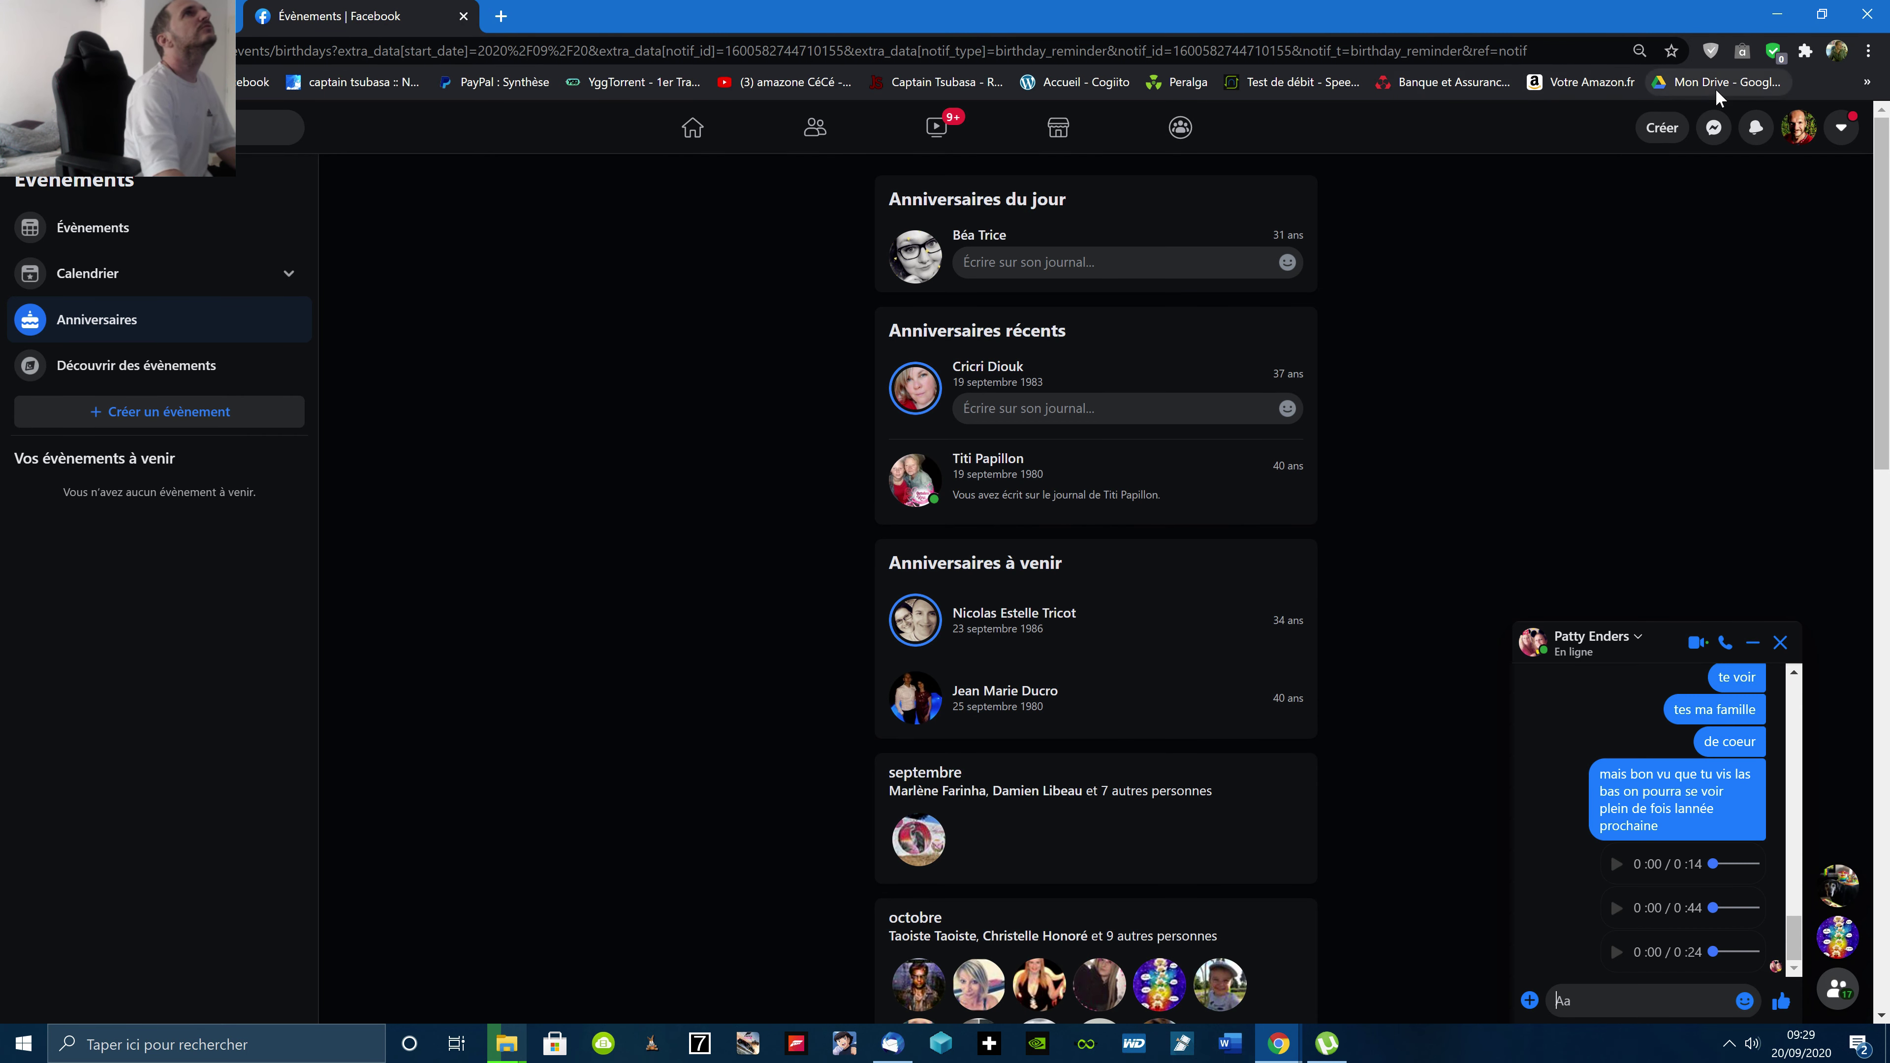
double_click(674, 20)
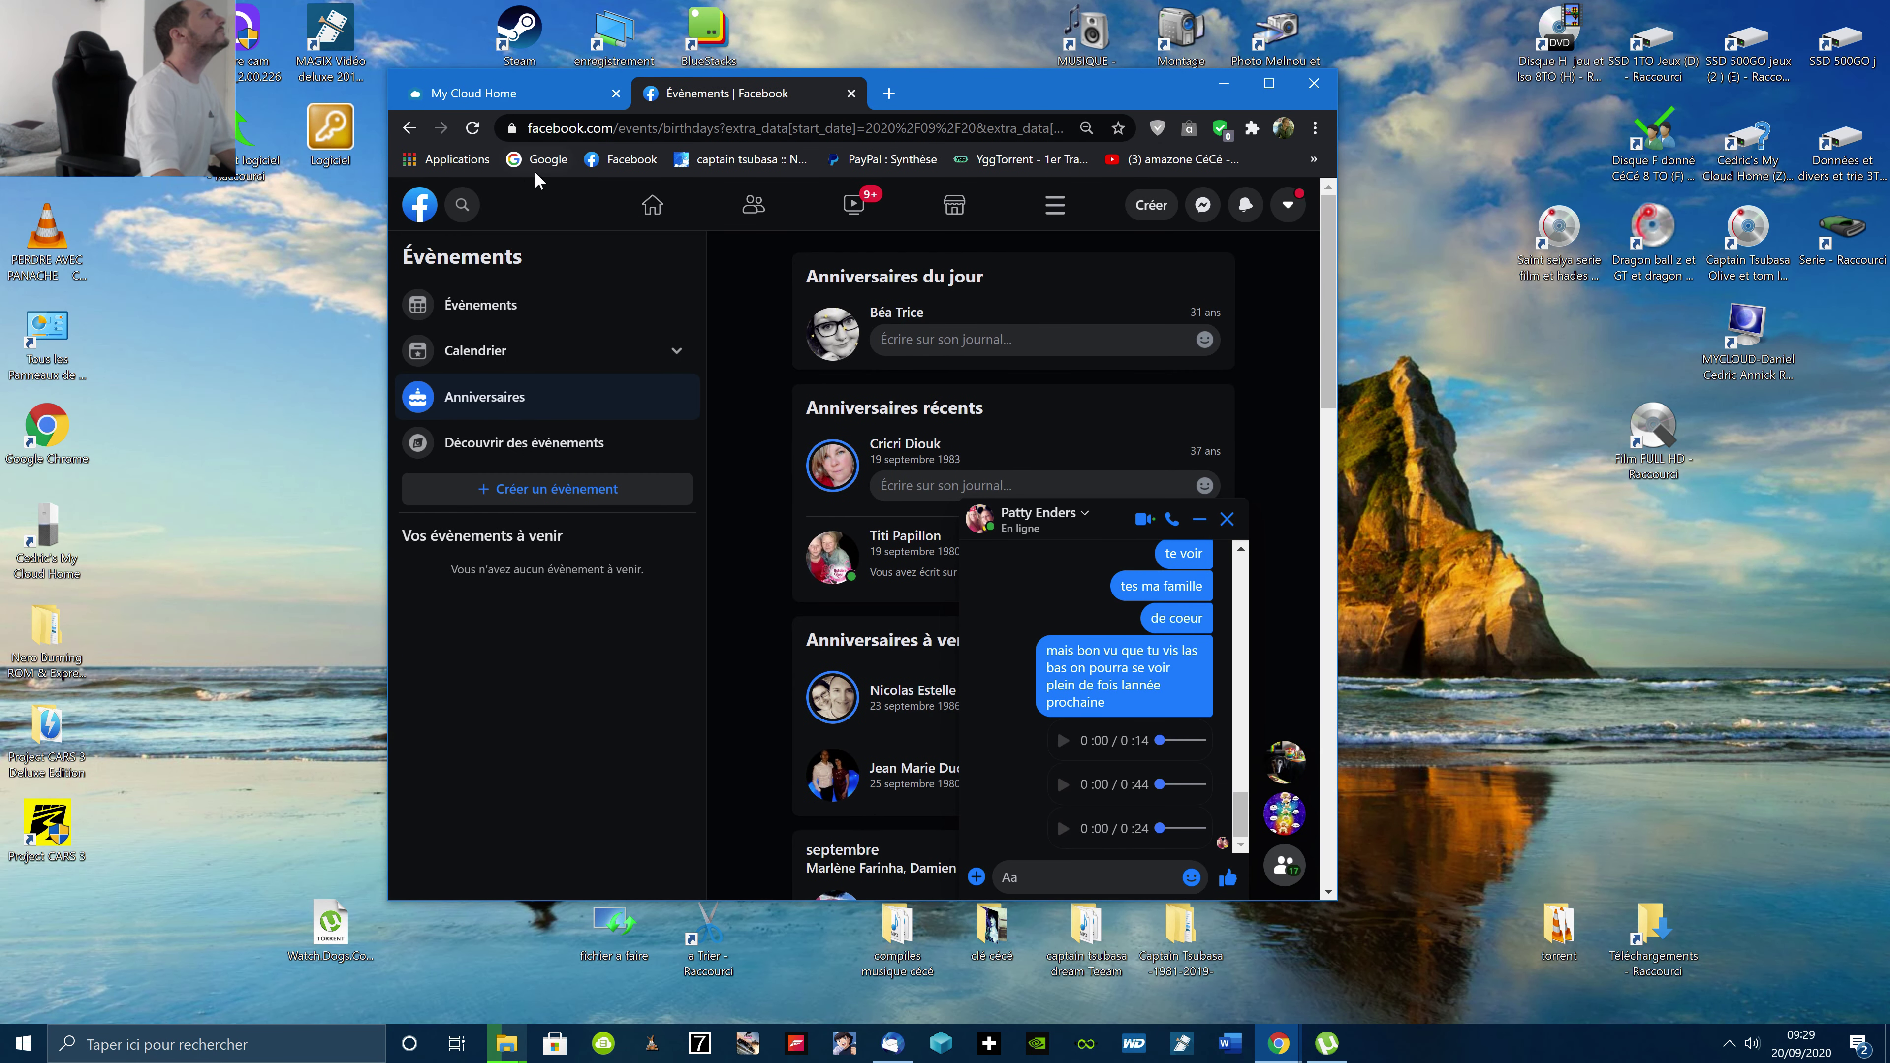
click(542, 159)
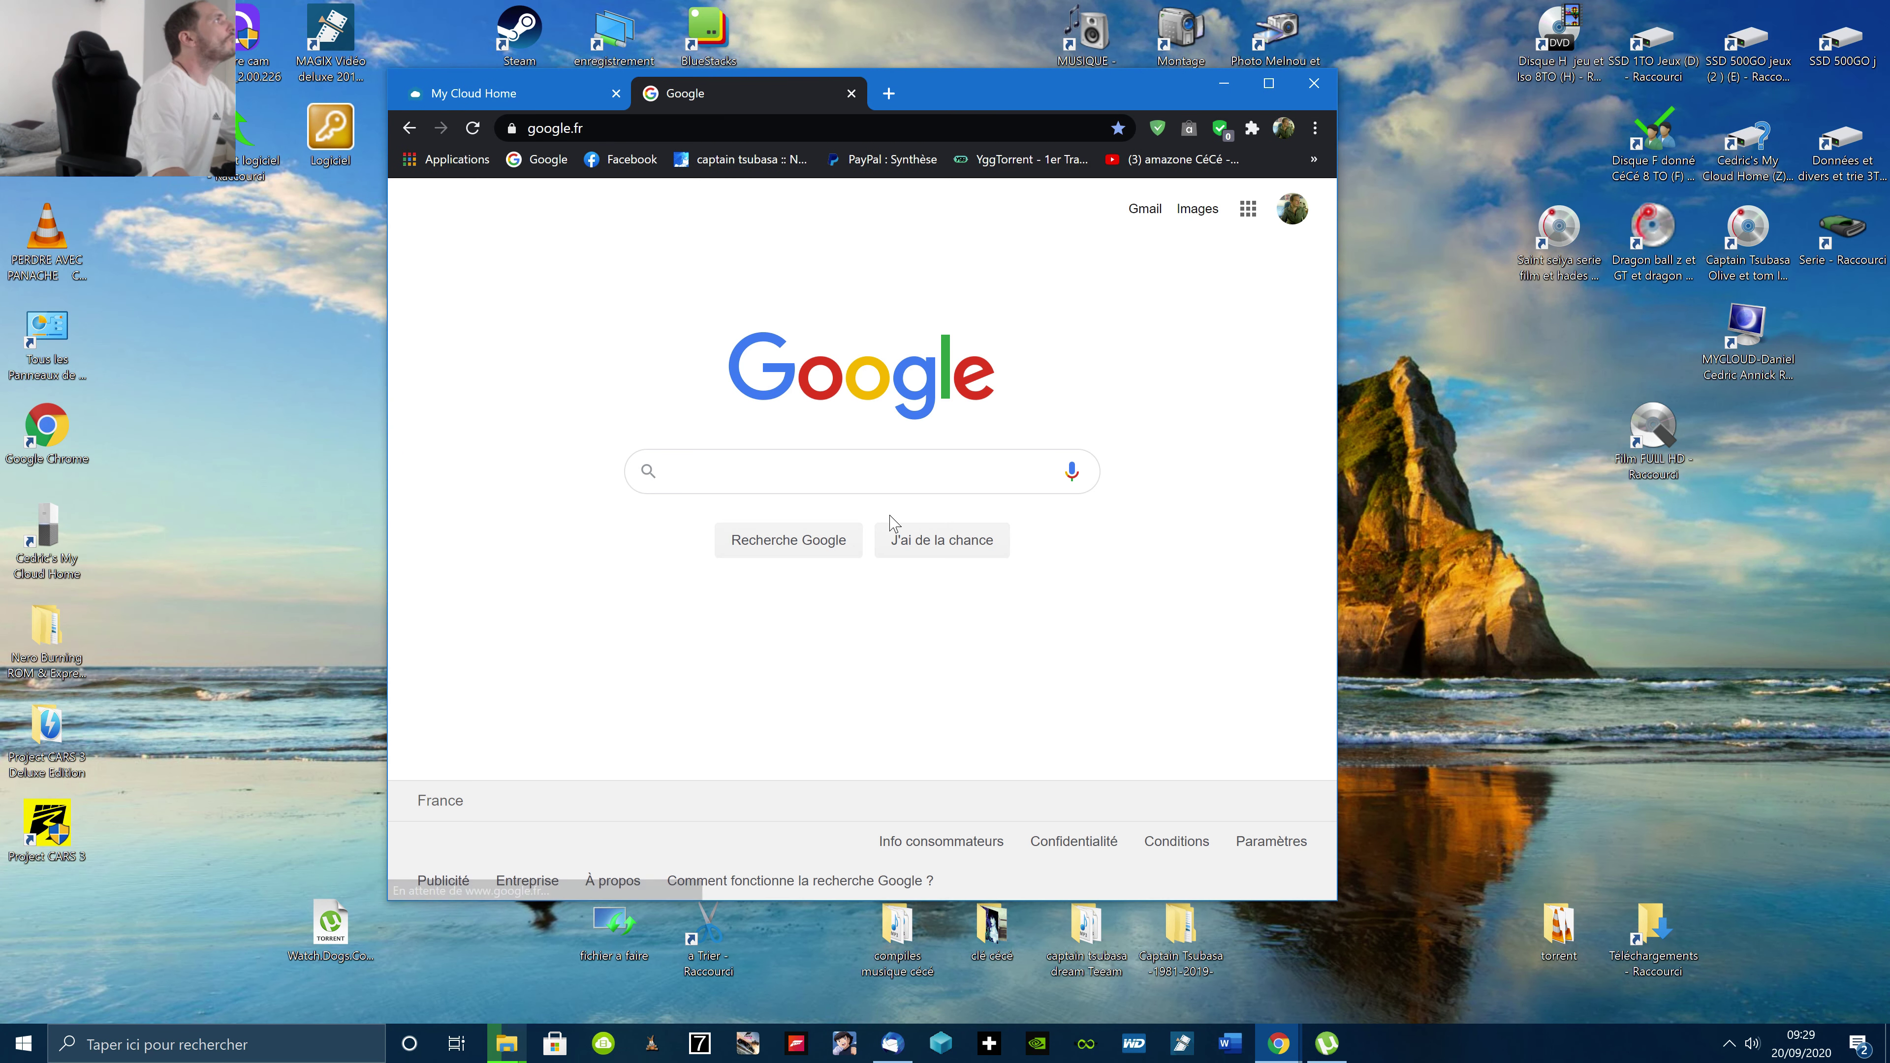
text(dam)
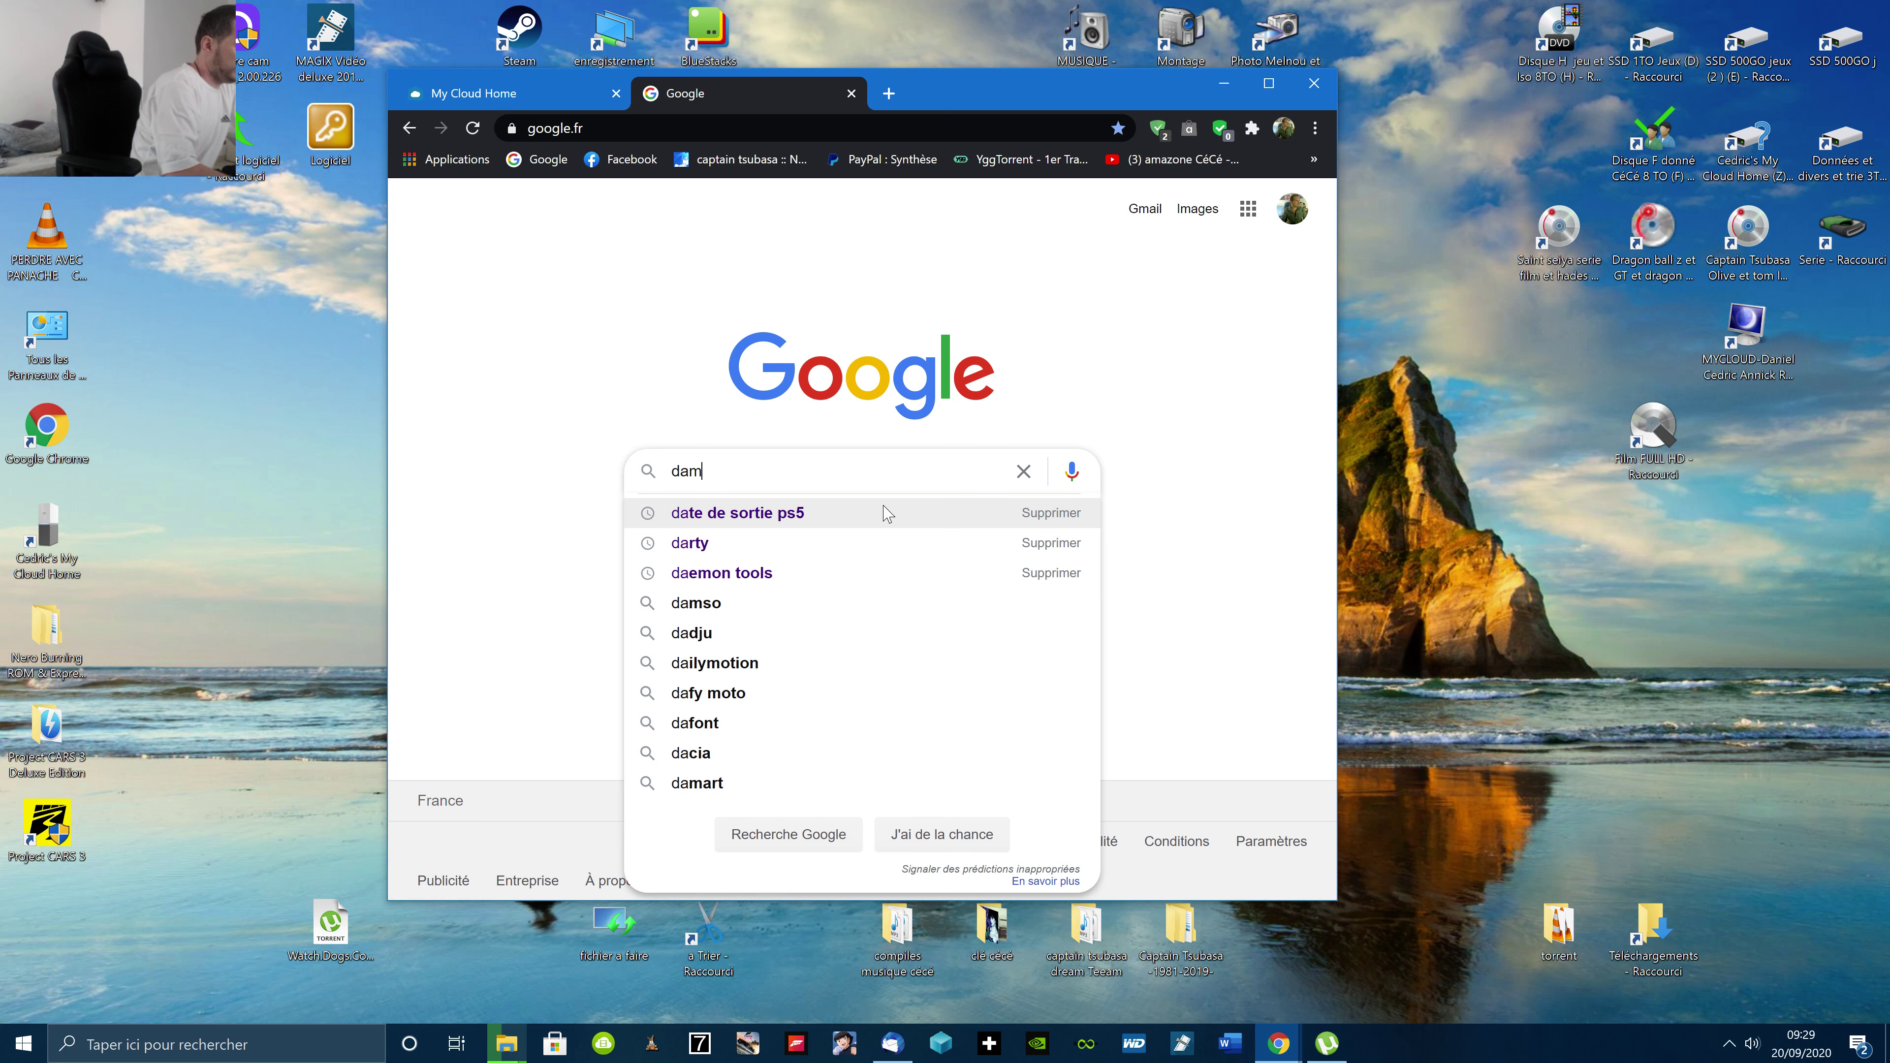
text(on tool)
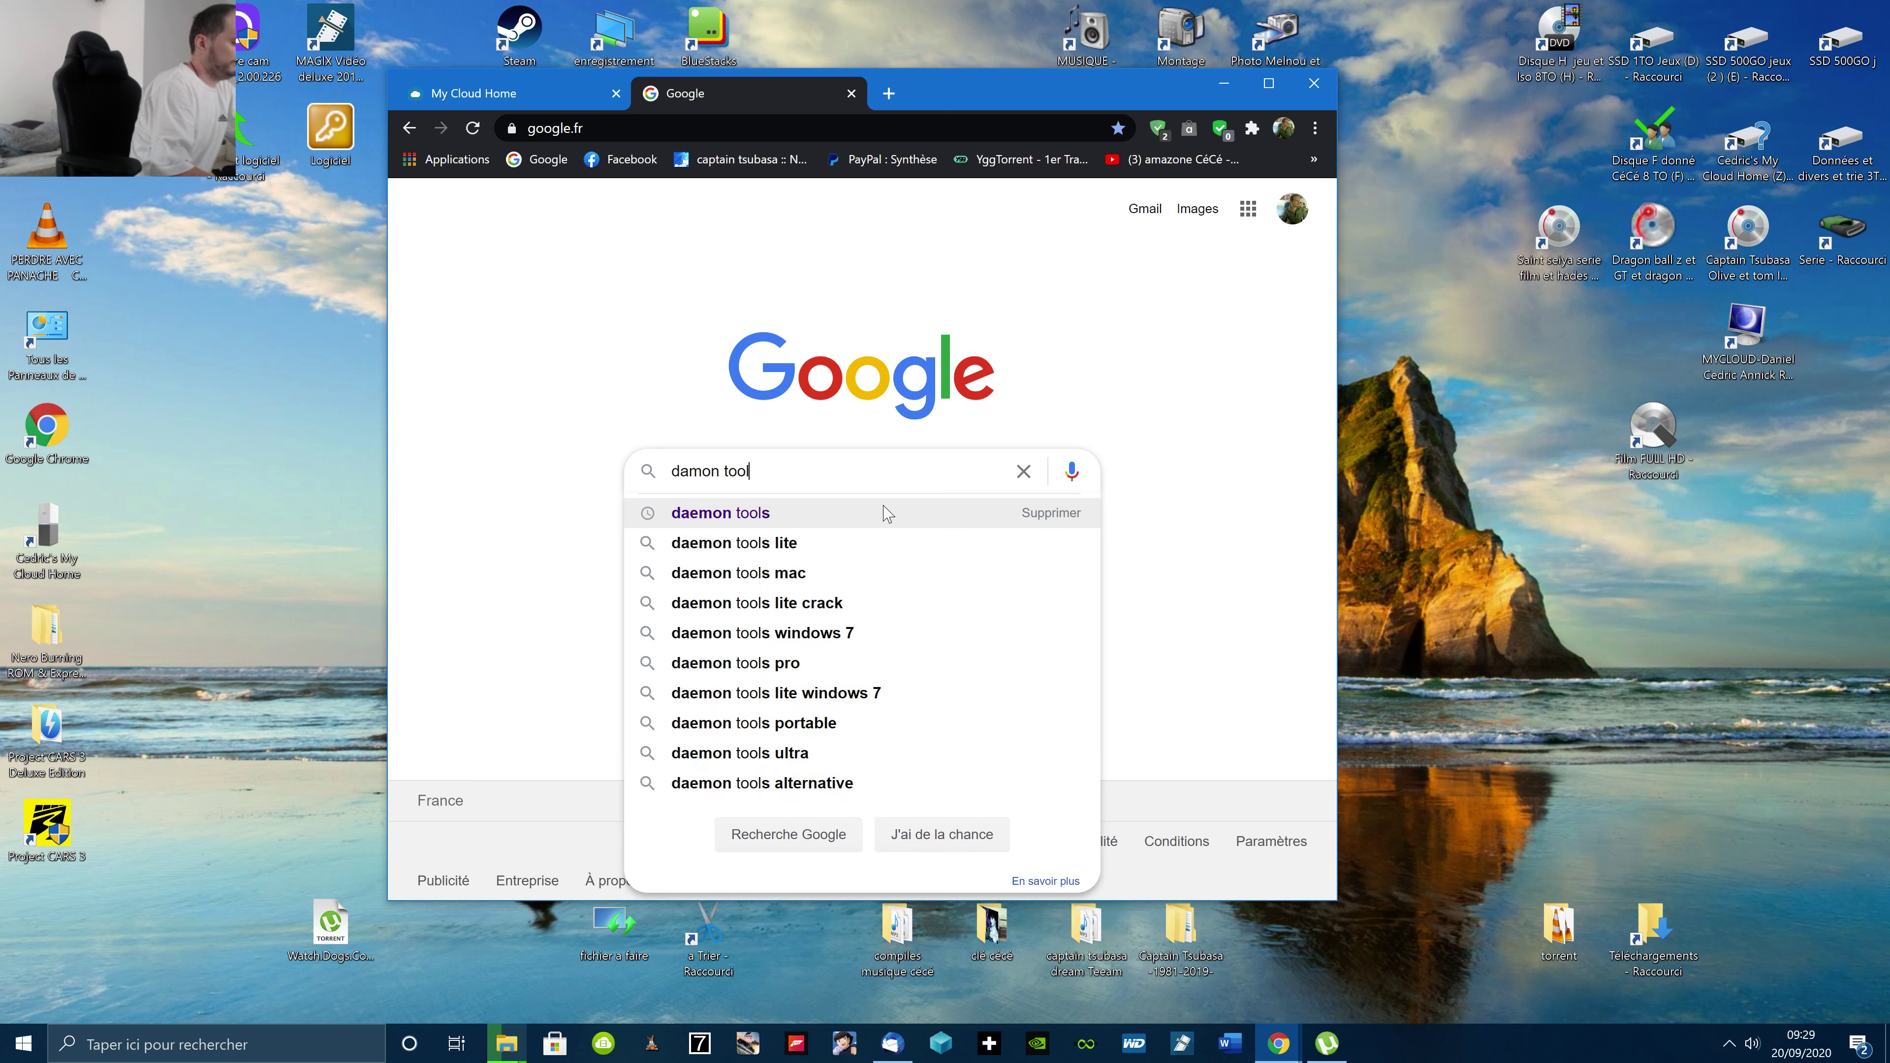
text(s)
key(Return)
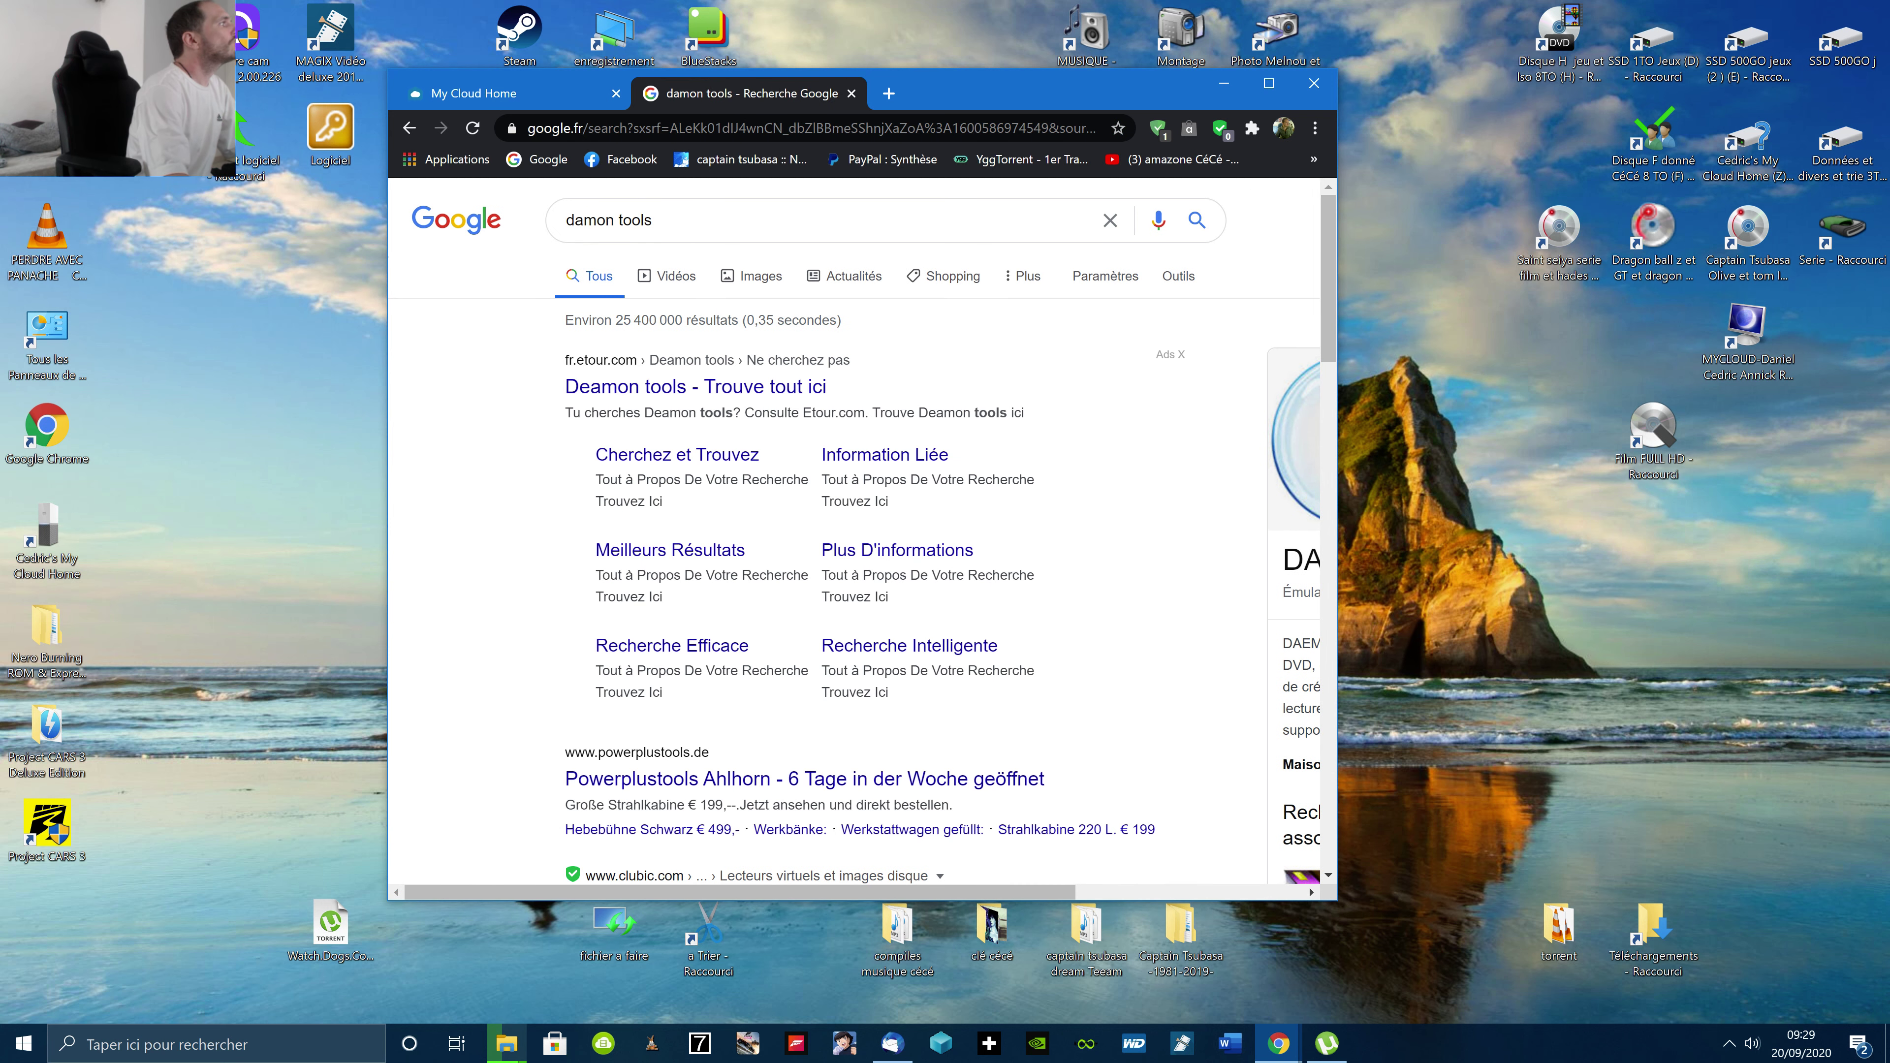
Download the free DAEMON Tools Lite installer from Clubic, ignoring the Brave offer, and save it to the desktop
scroll(774, 719, down, 2)
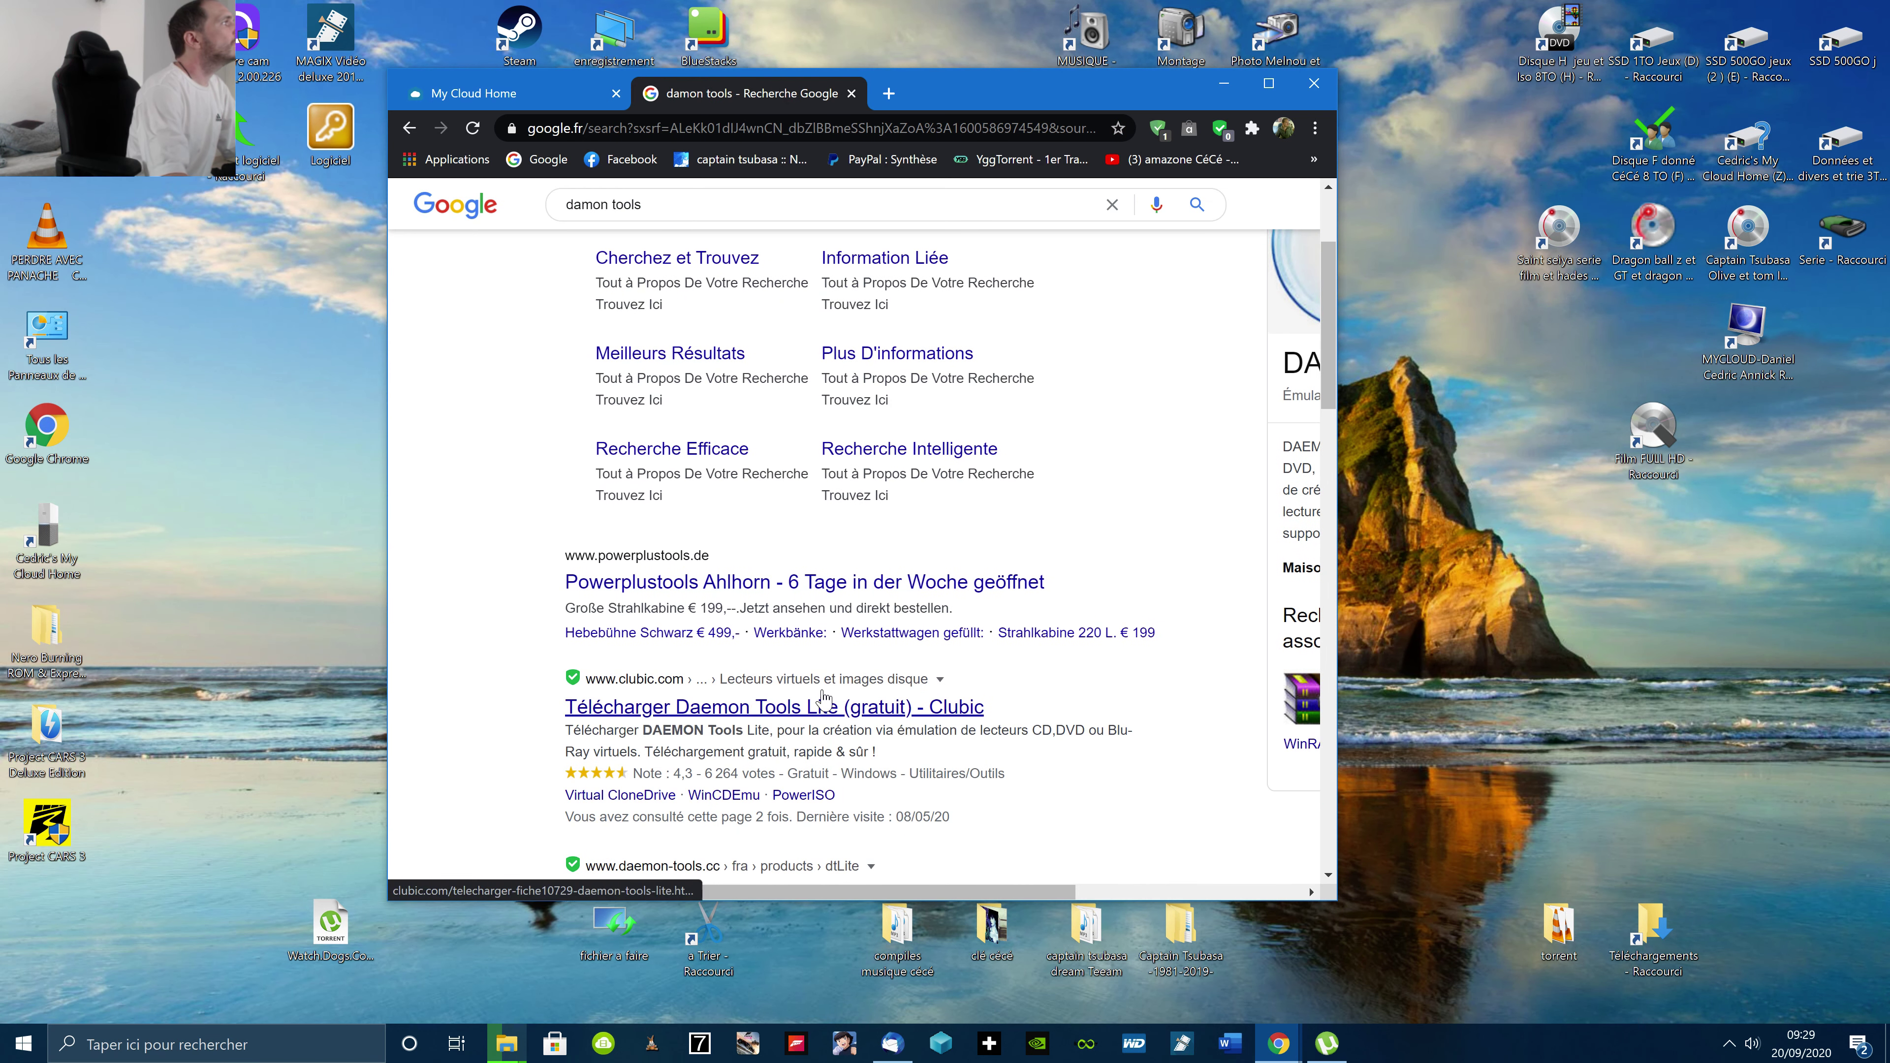
click(774, 719)
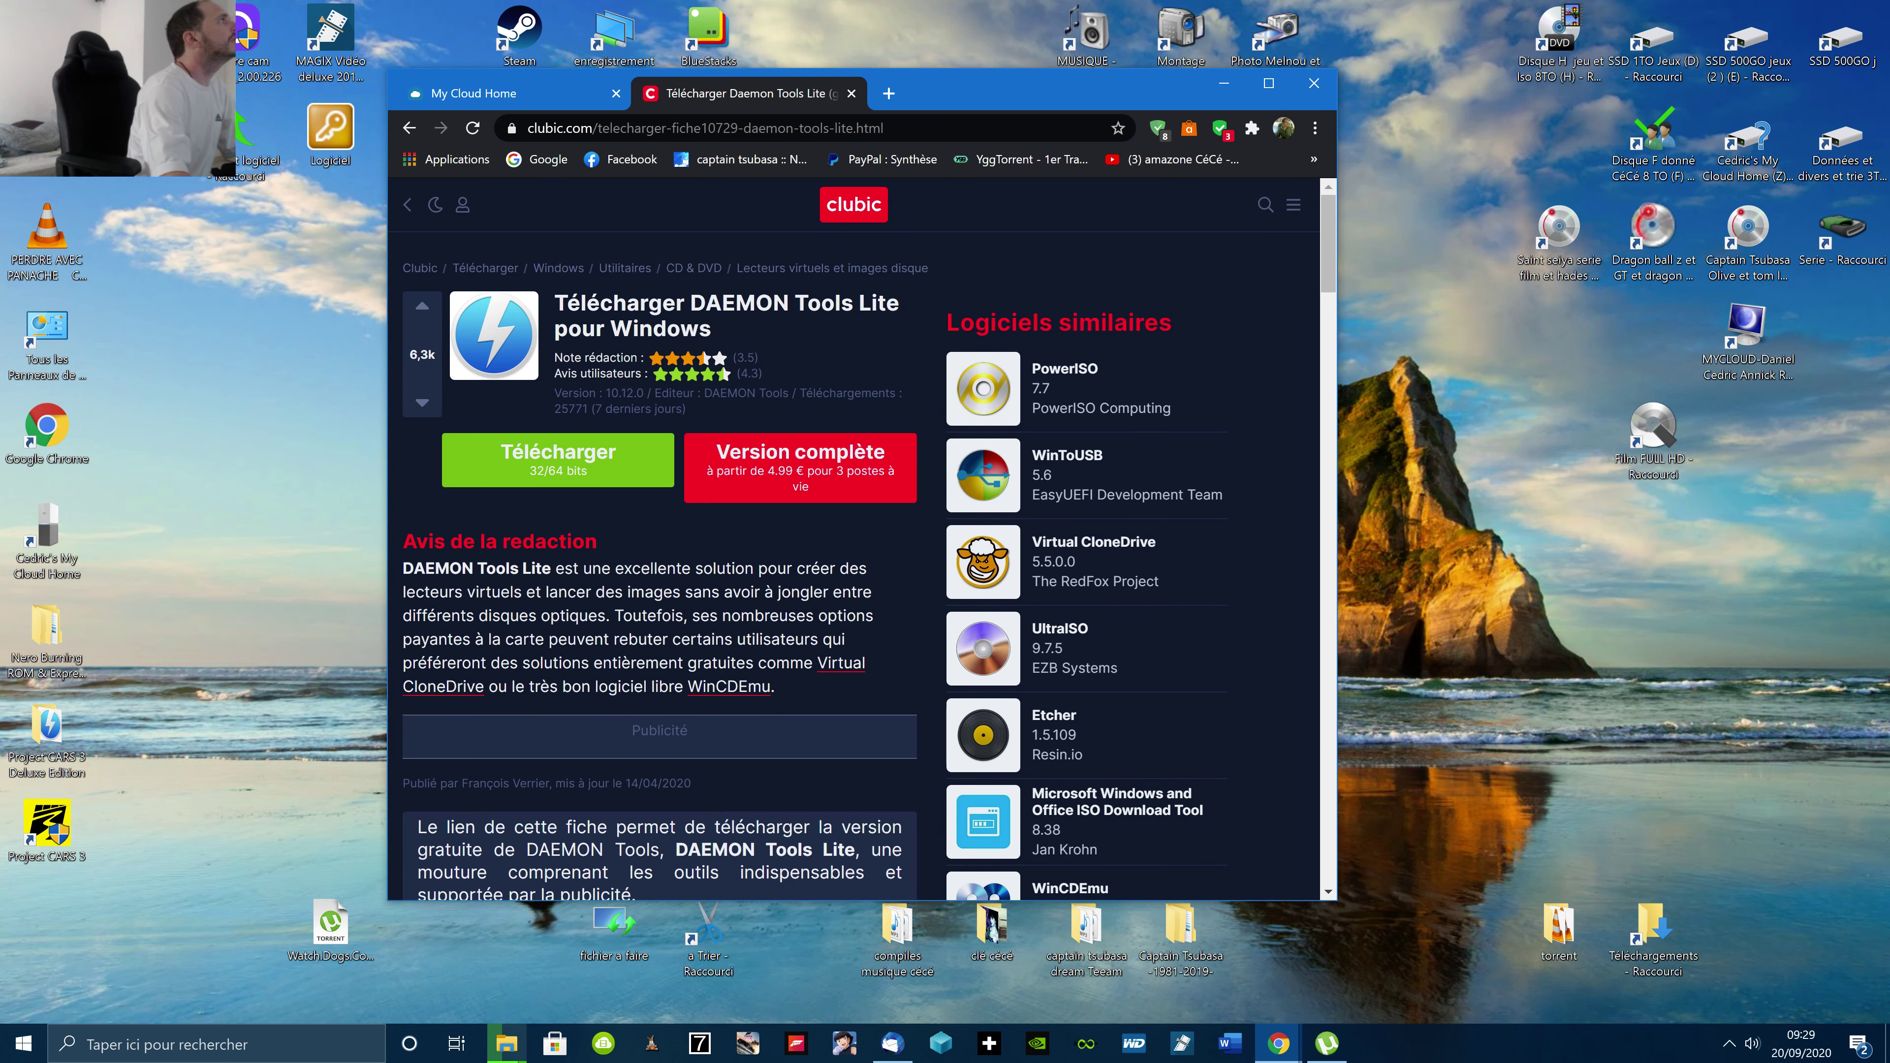
click(568, 474)
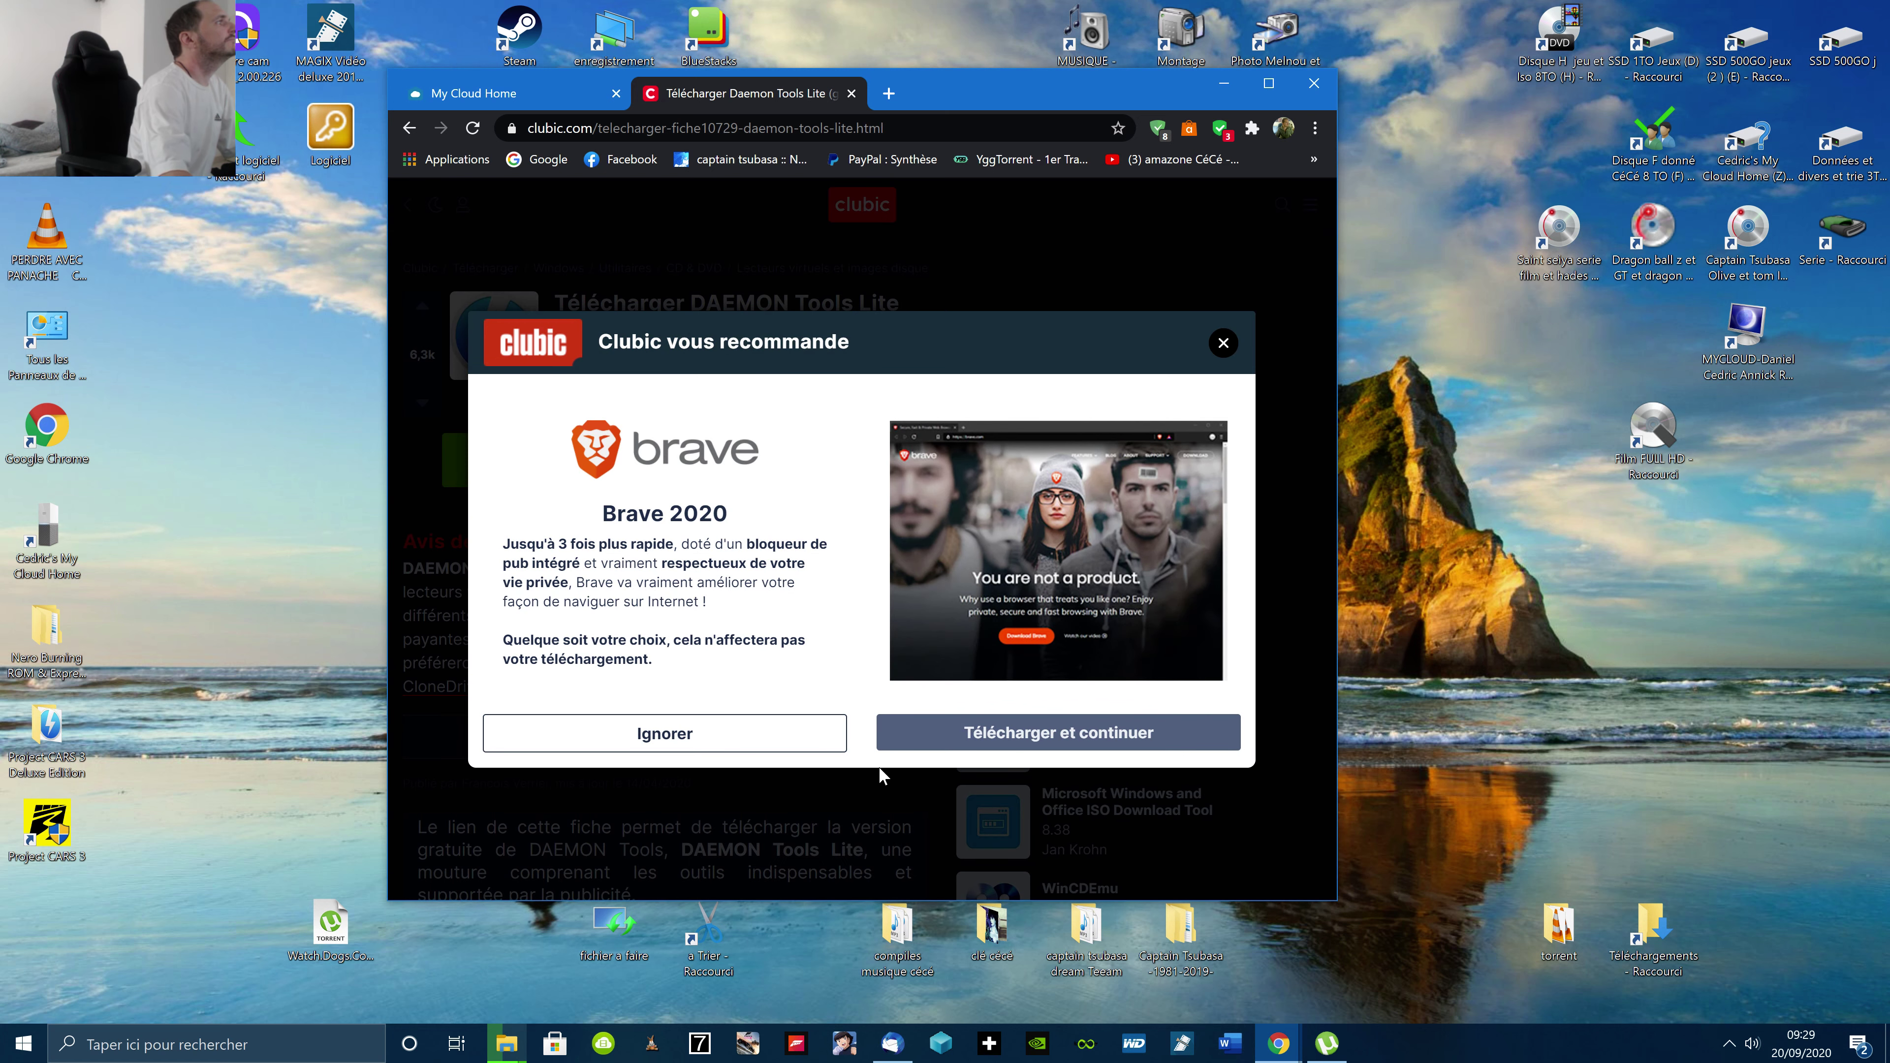
click(739, 745)
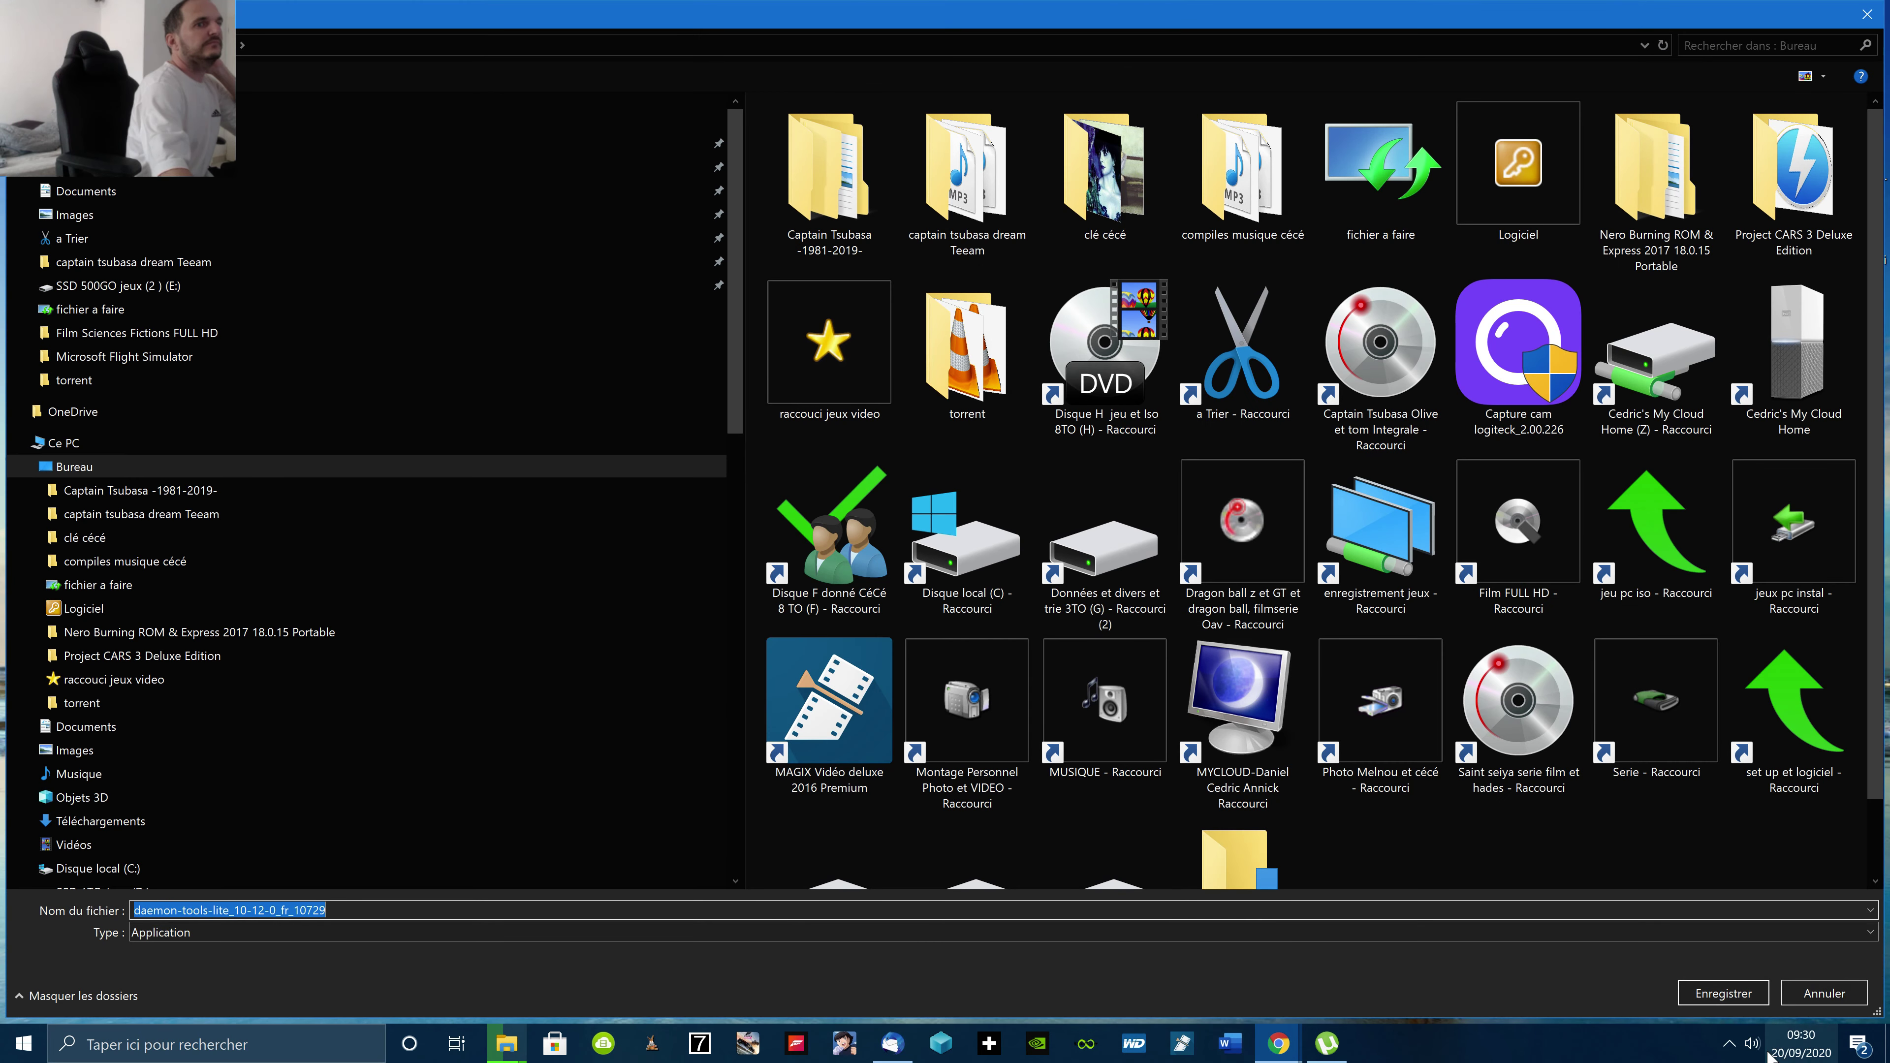
click(1712, 990)
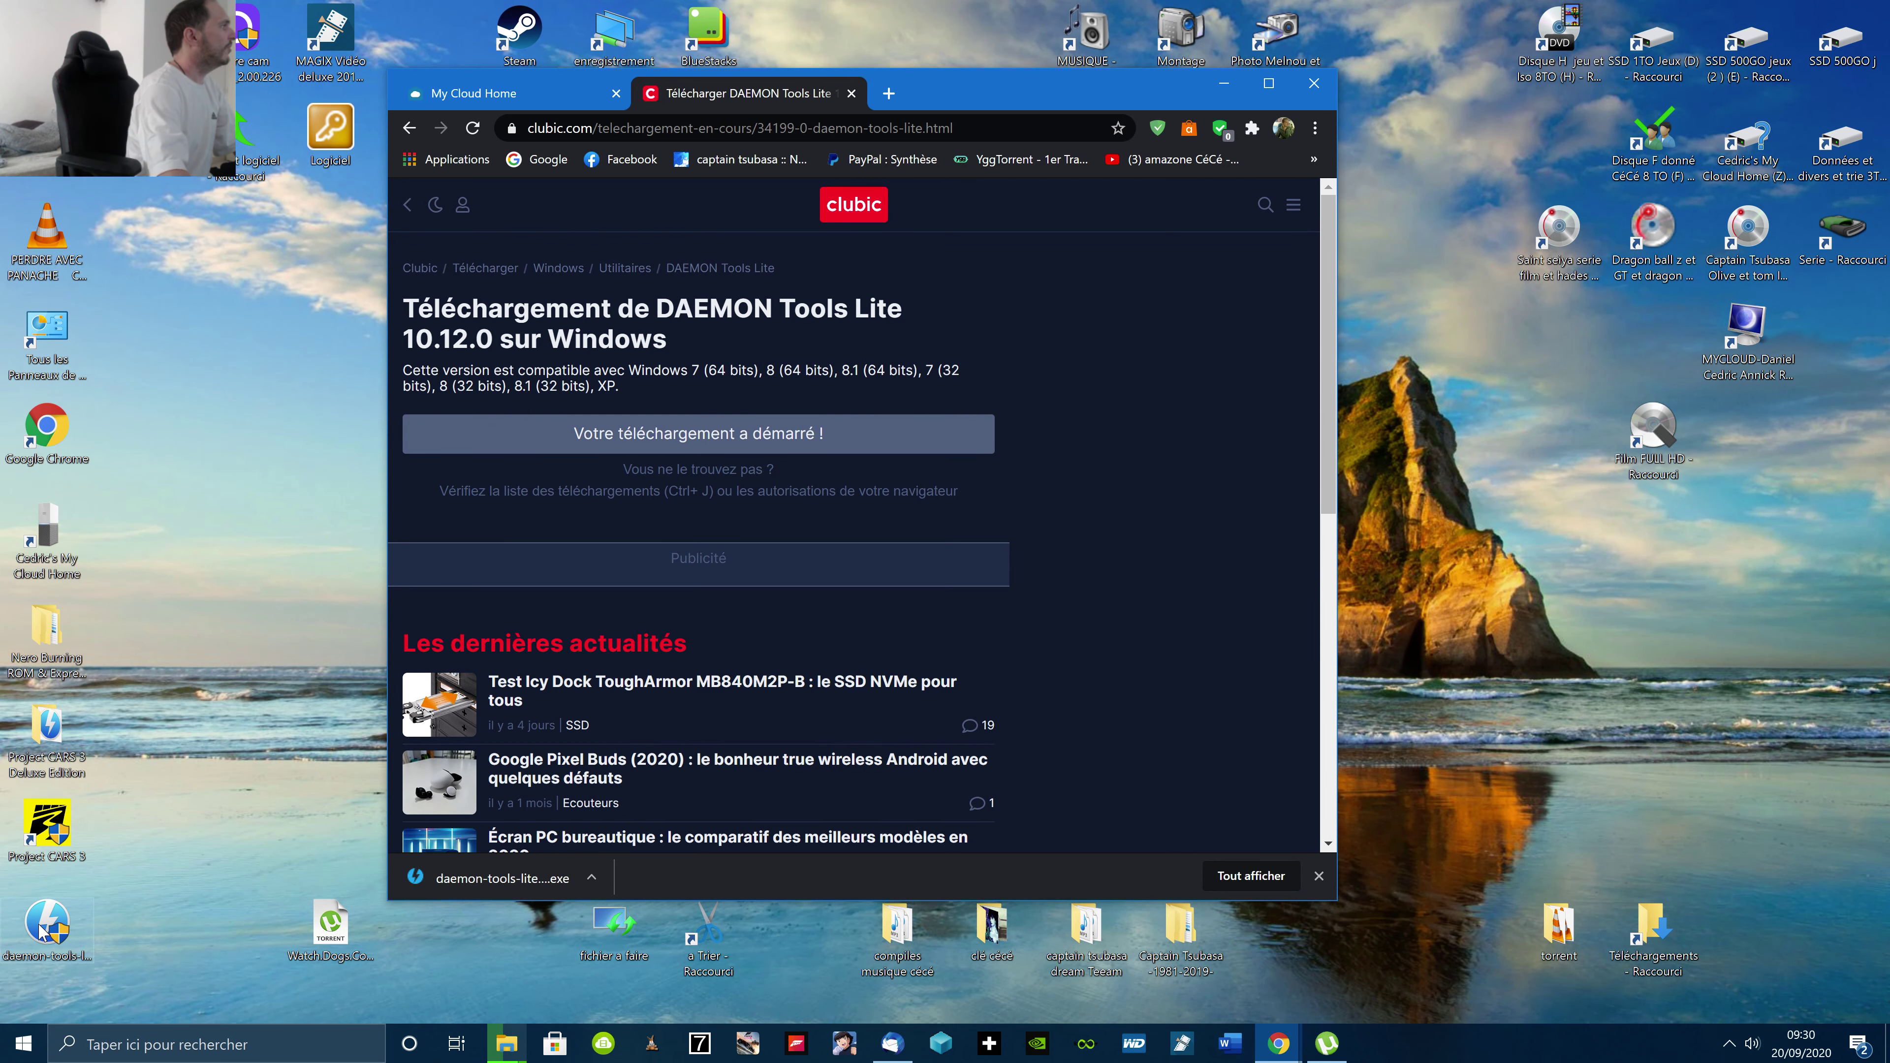
Run the downloaded DAEMON Tools Lite installer, choose the free licence, start the installation and minimize the browser
double_click(55, 927)
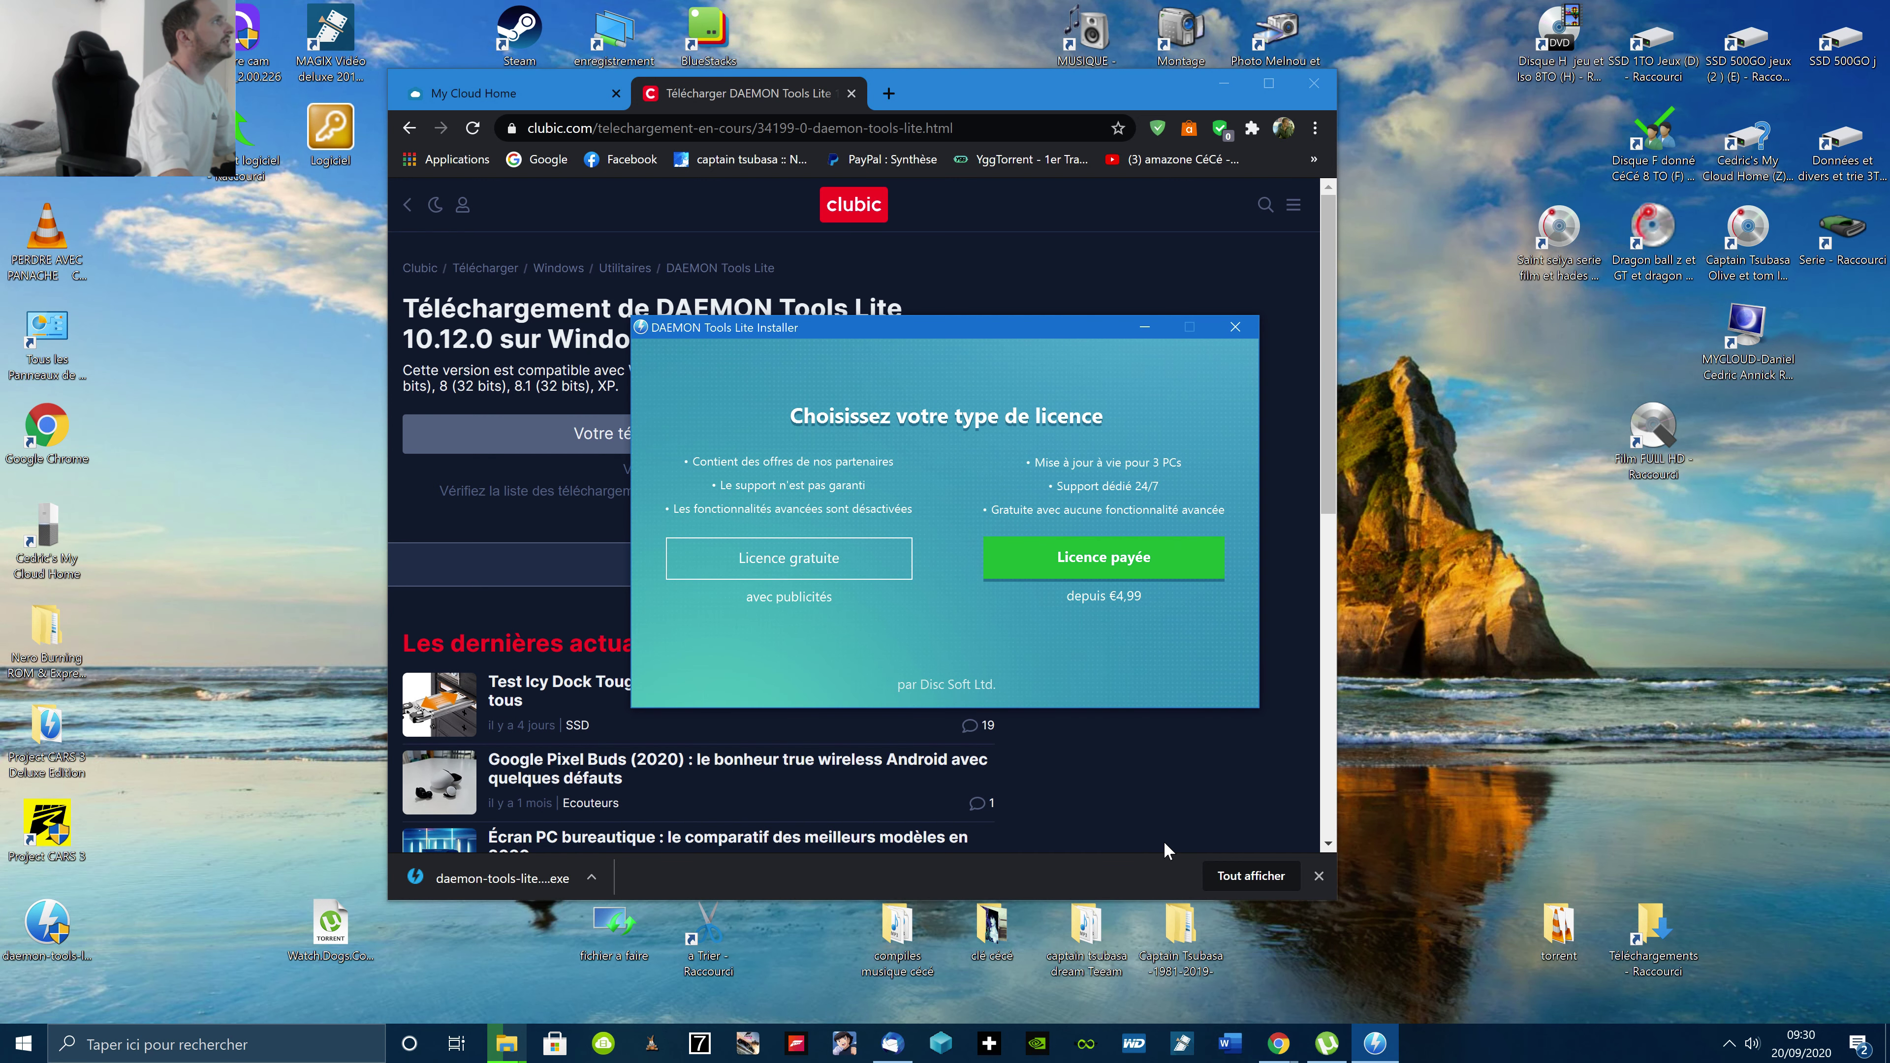
click(776, 568)
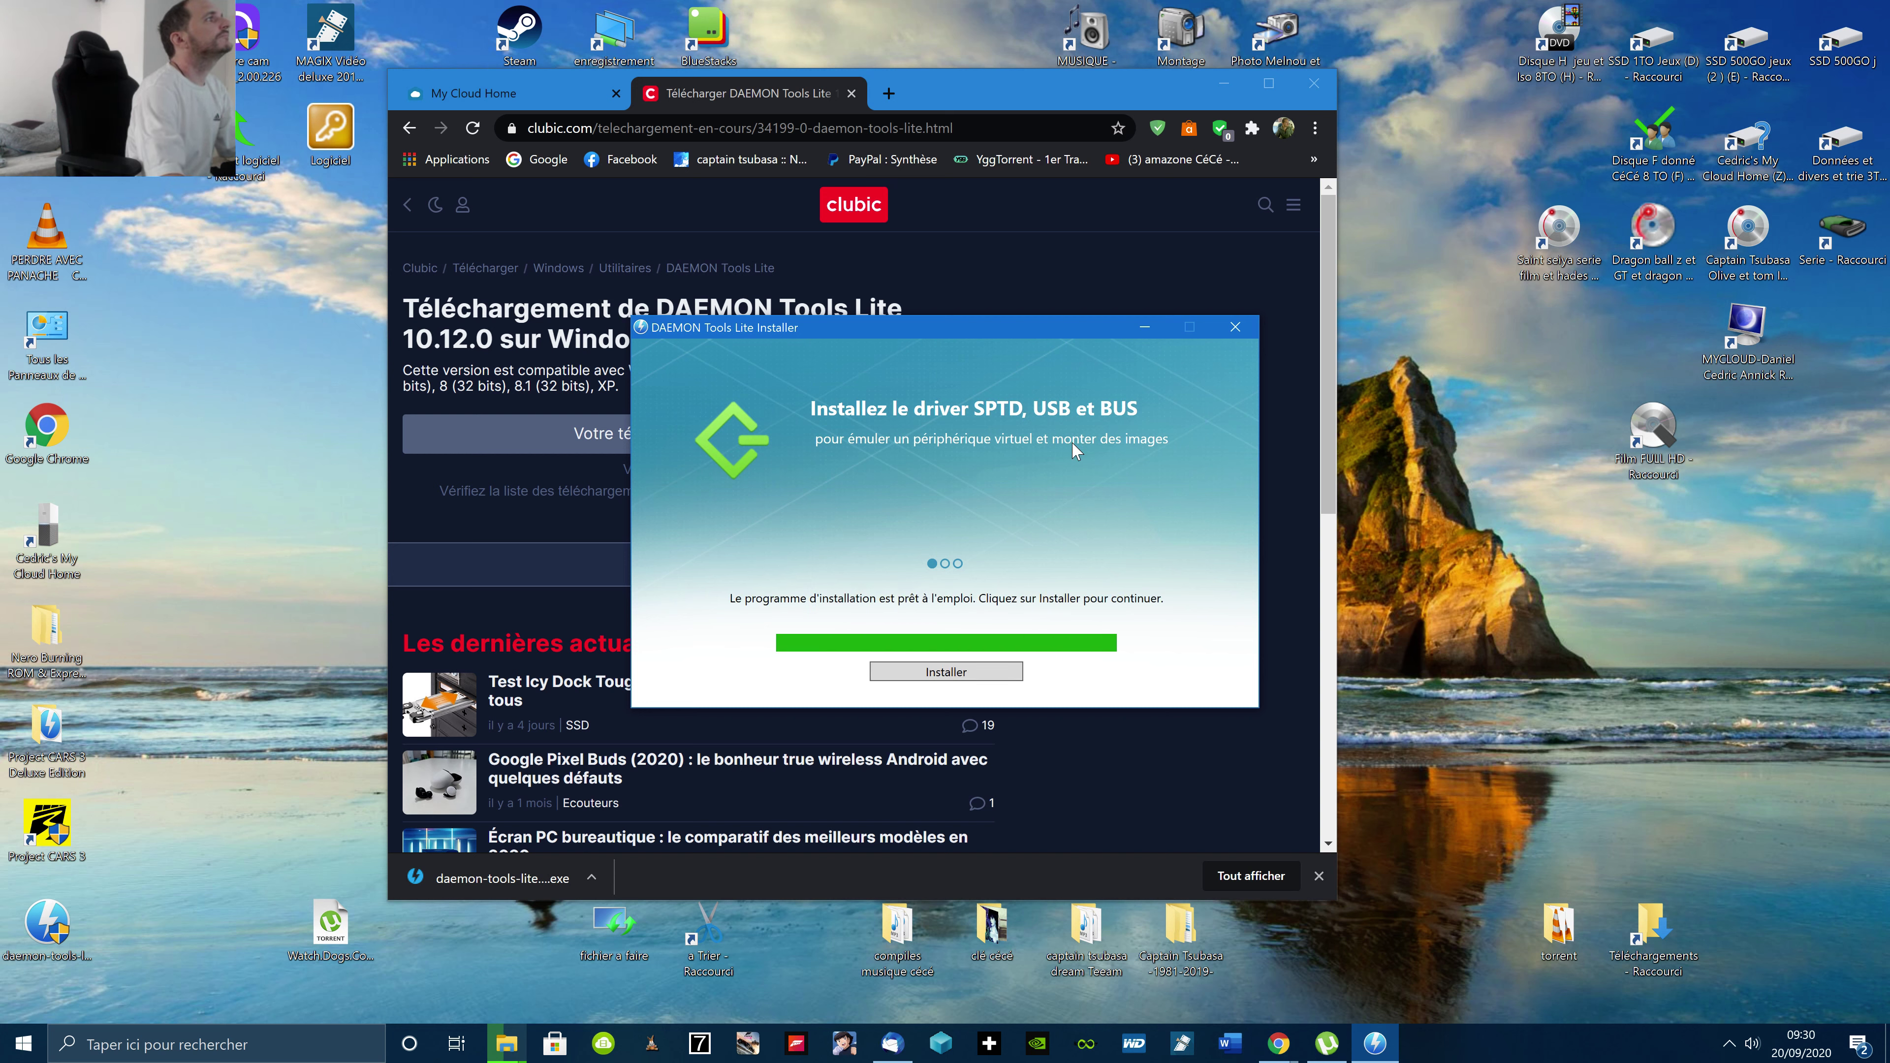
click(943, 673)
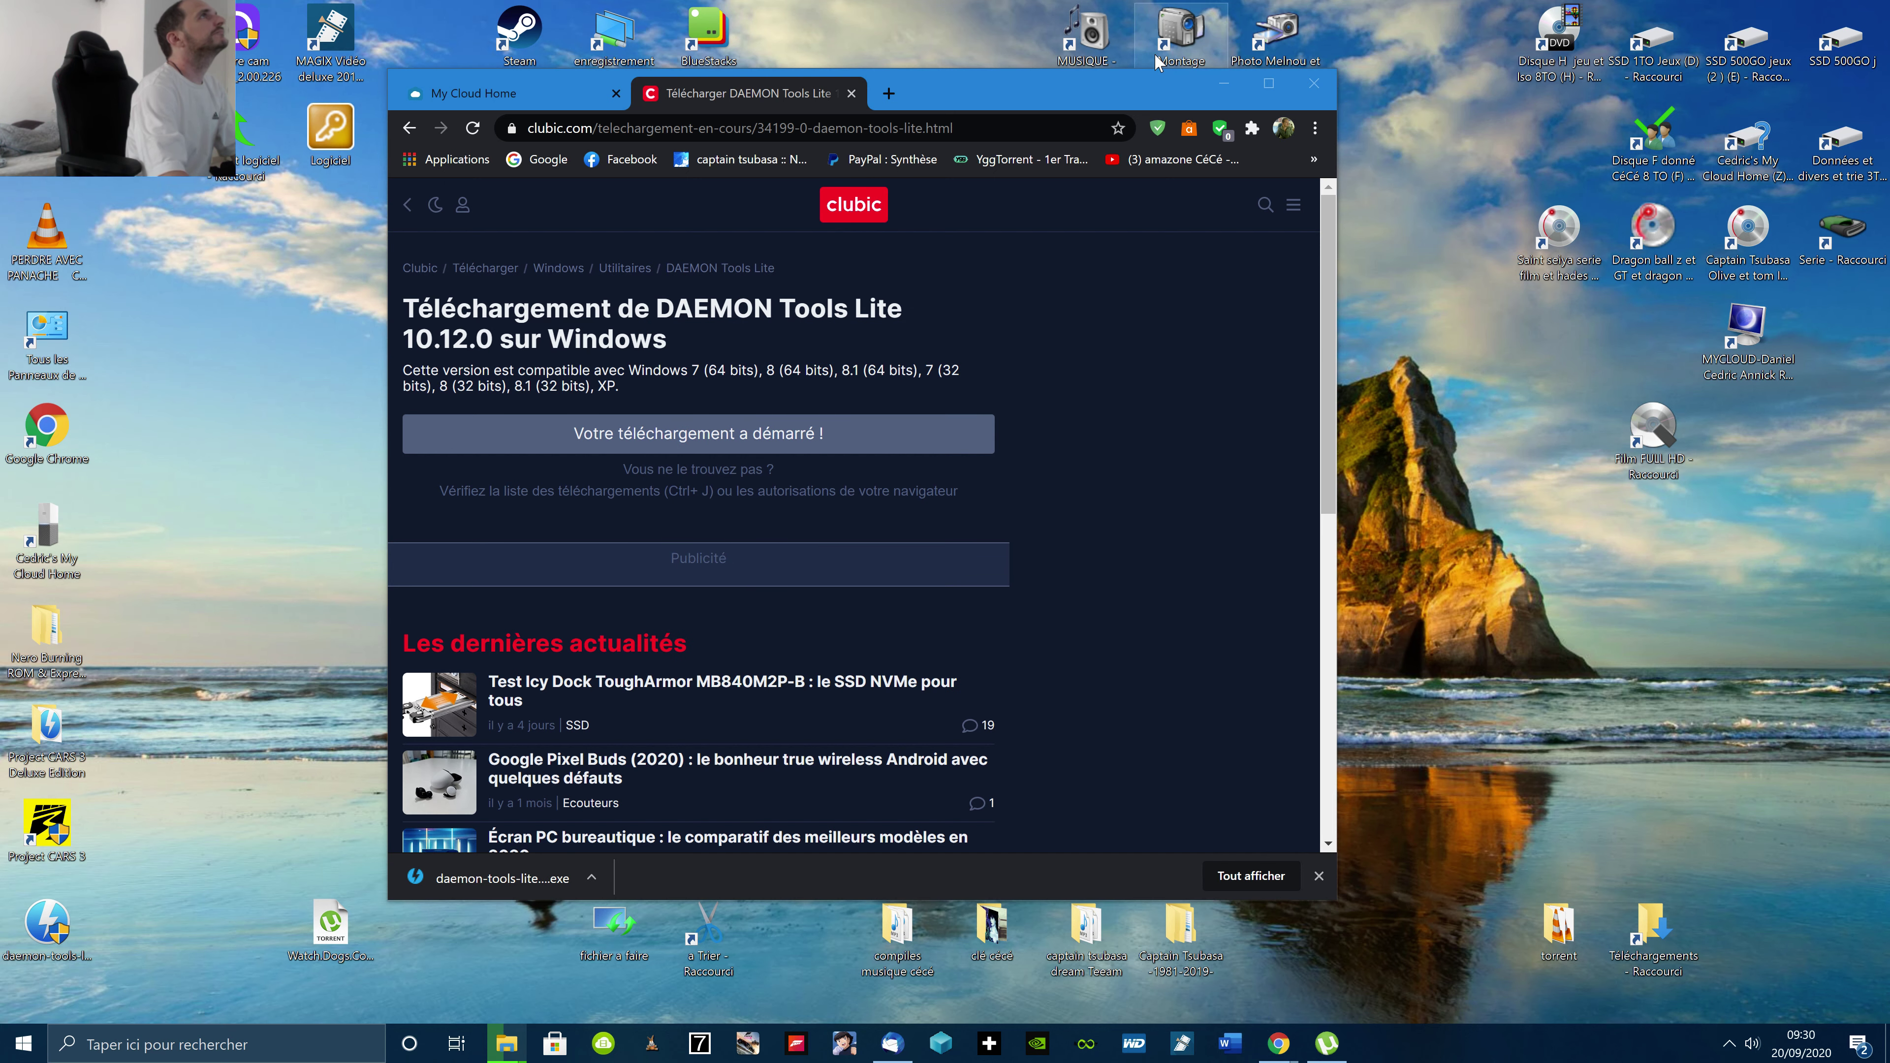
click(1223, 83)
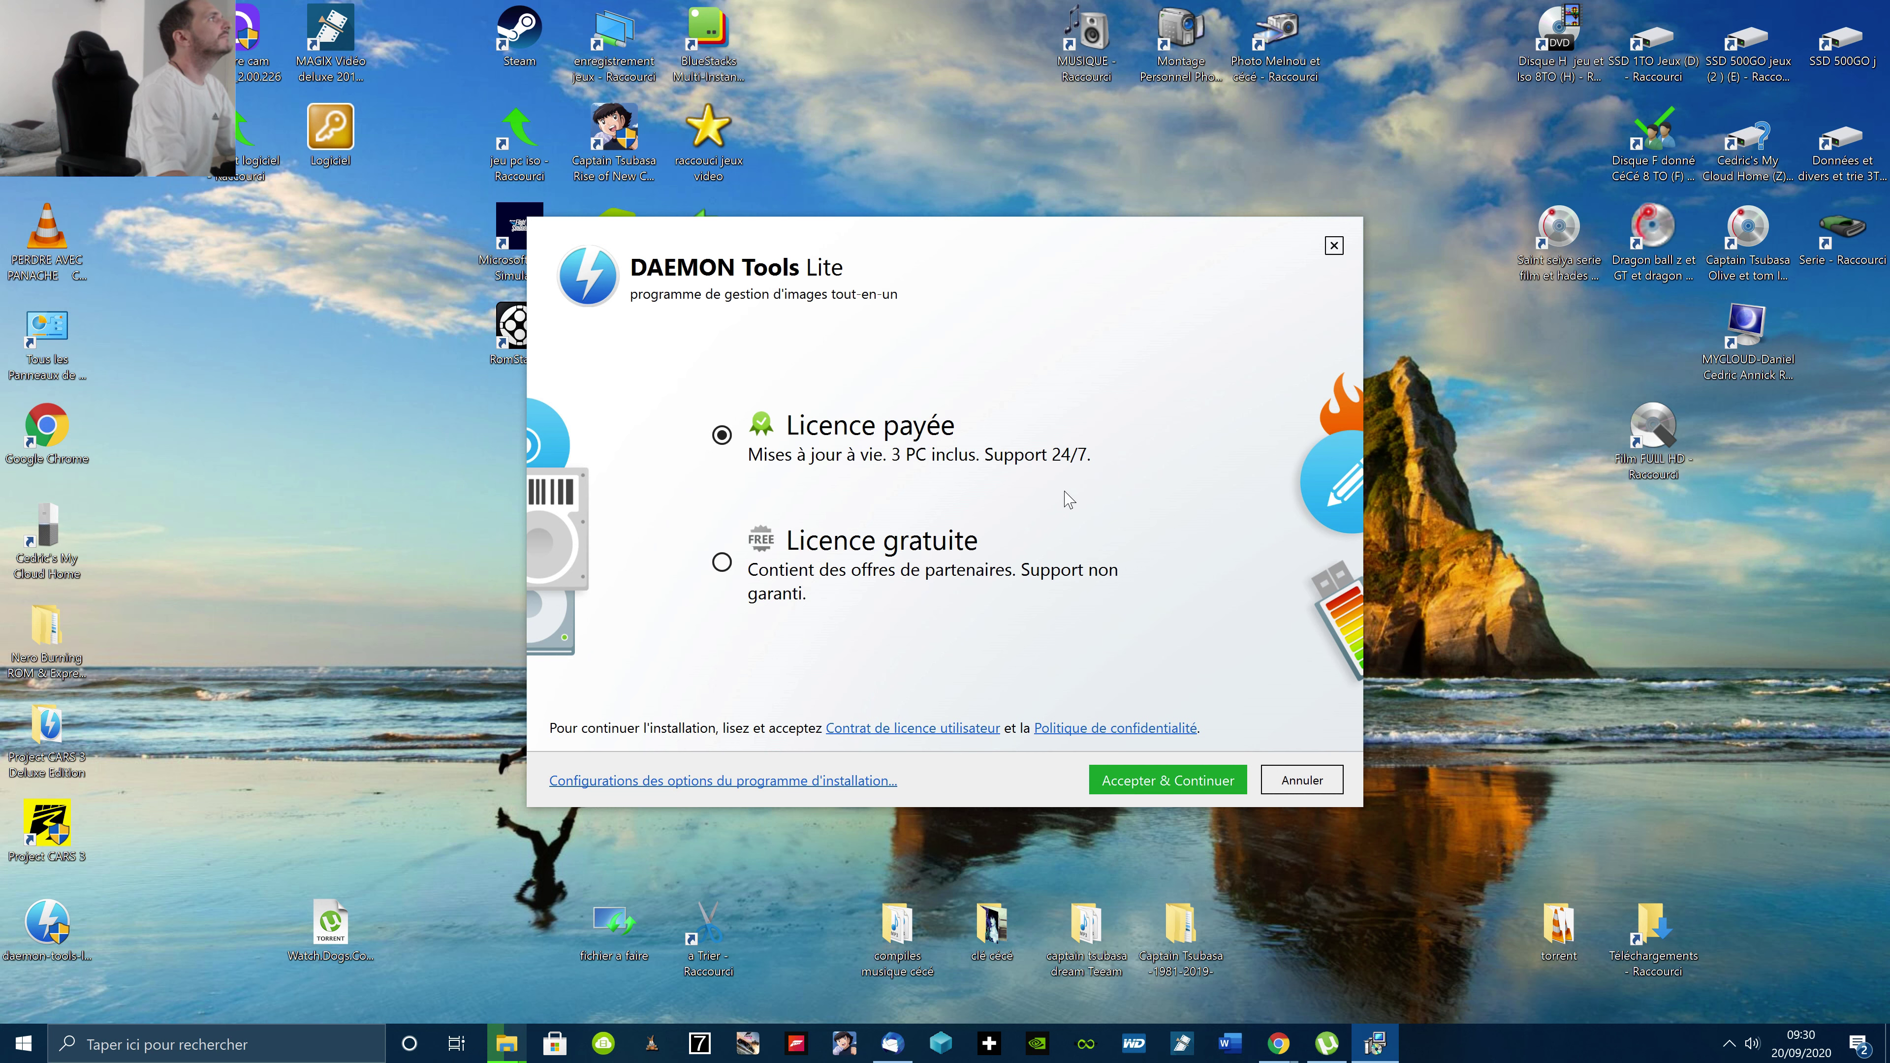
Accept the terms with Licence gratuite selected, continue past the new features and refuse the Avast Free Antivirus offer
click(722, 566)
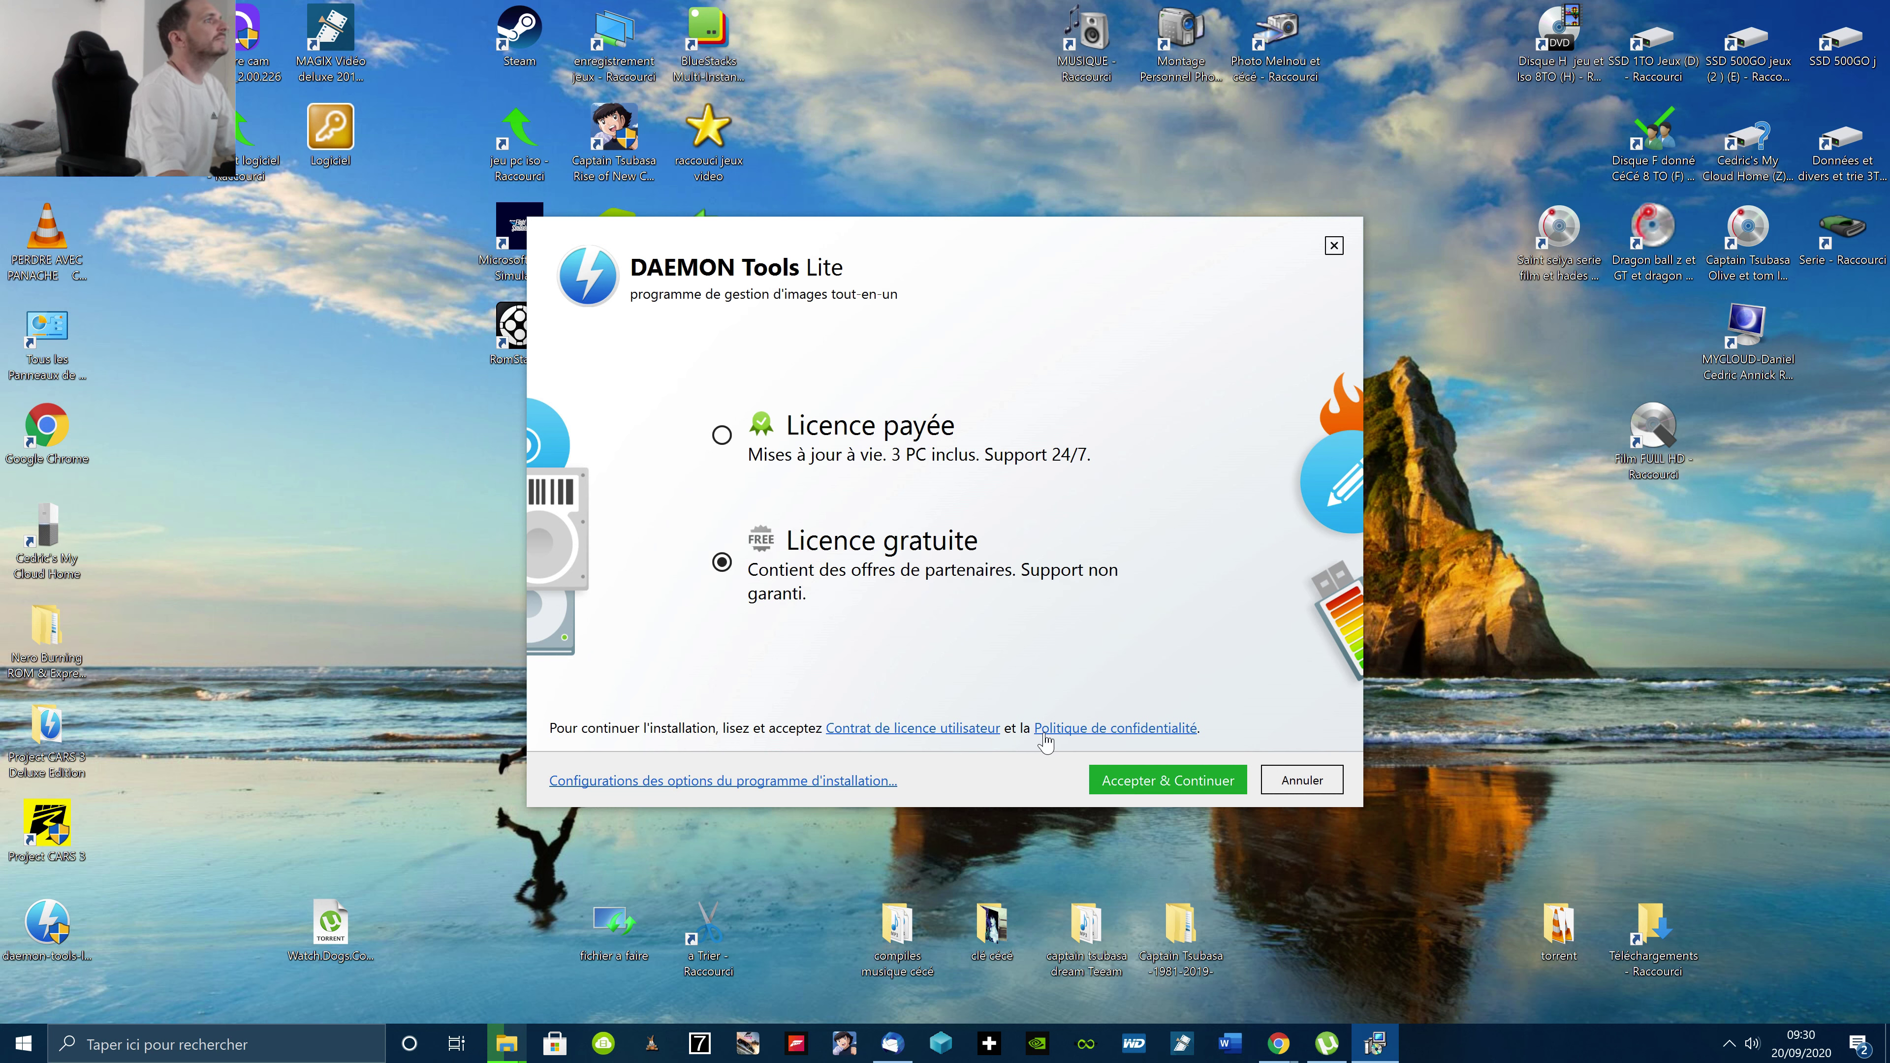
click(1201, 787)
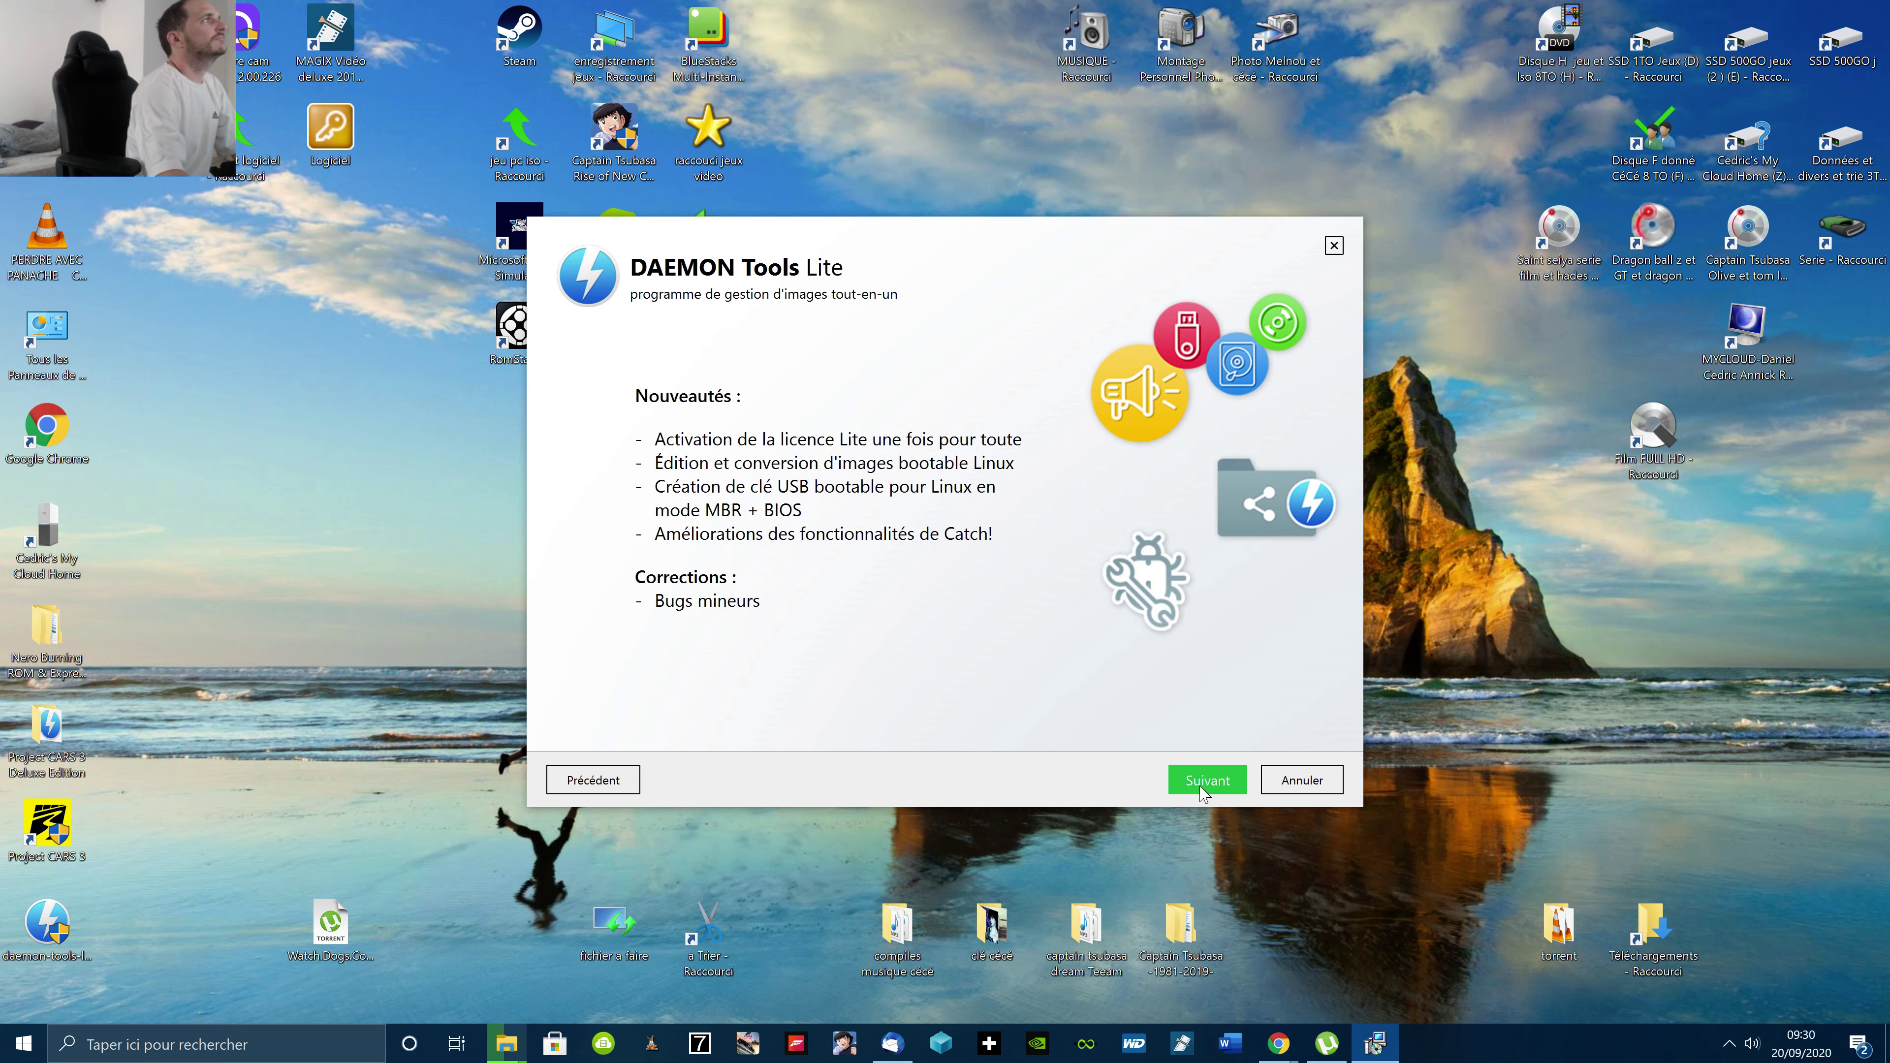
click(1201, 782)
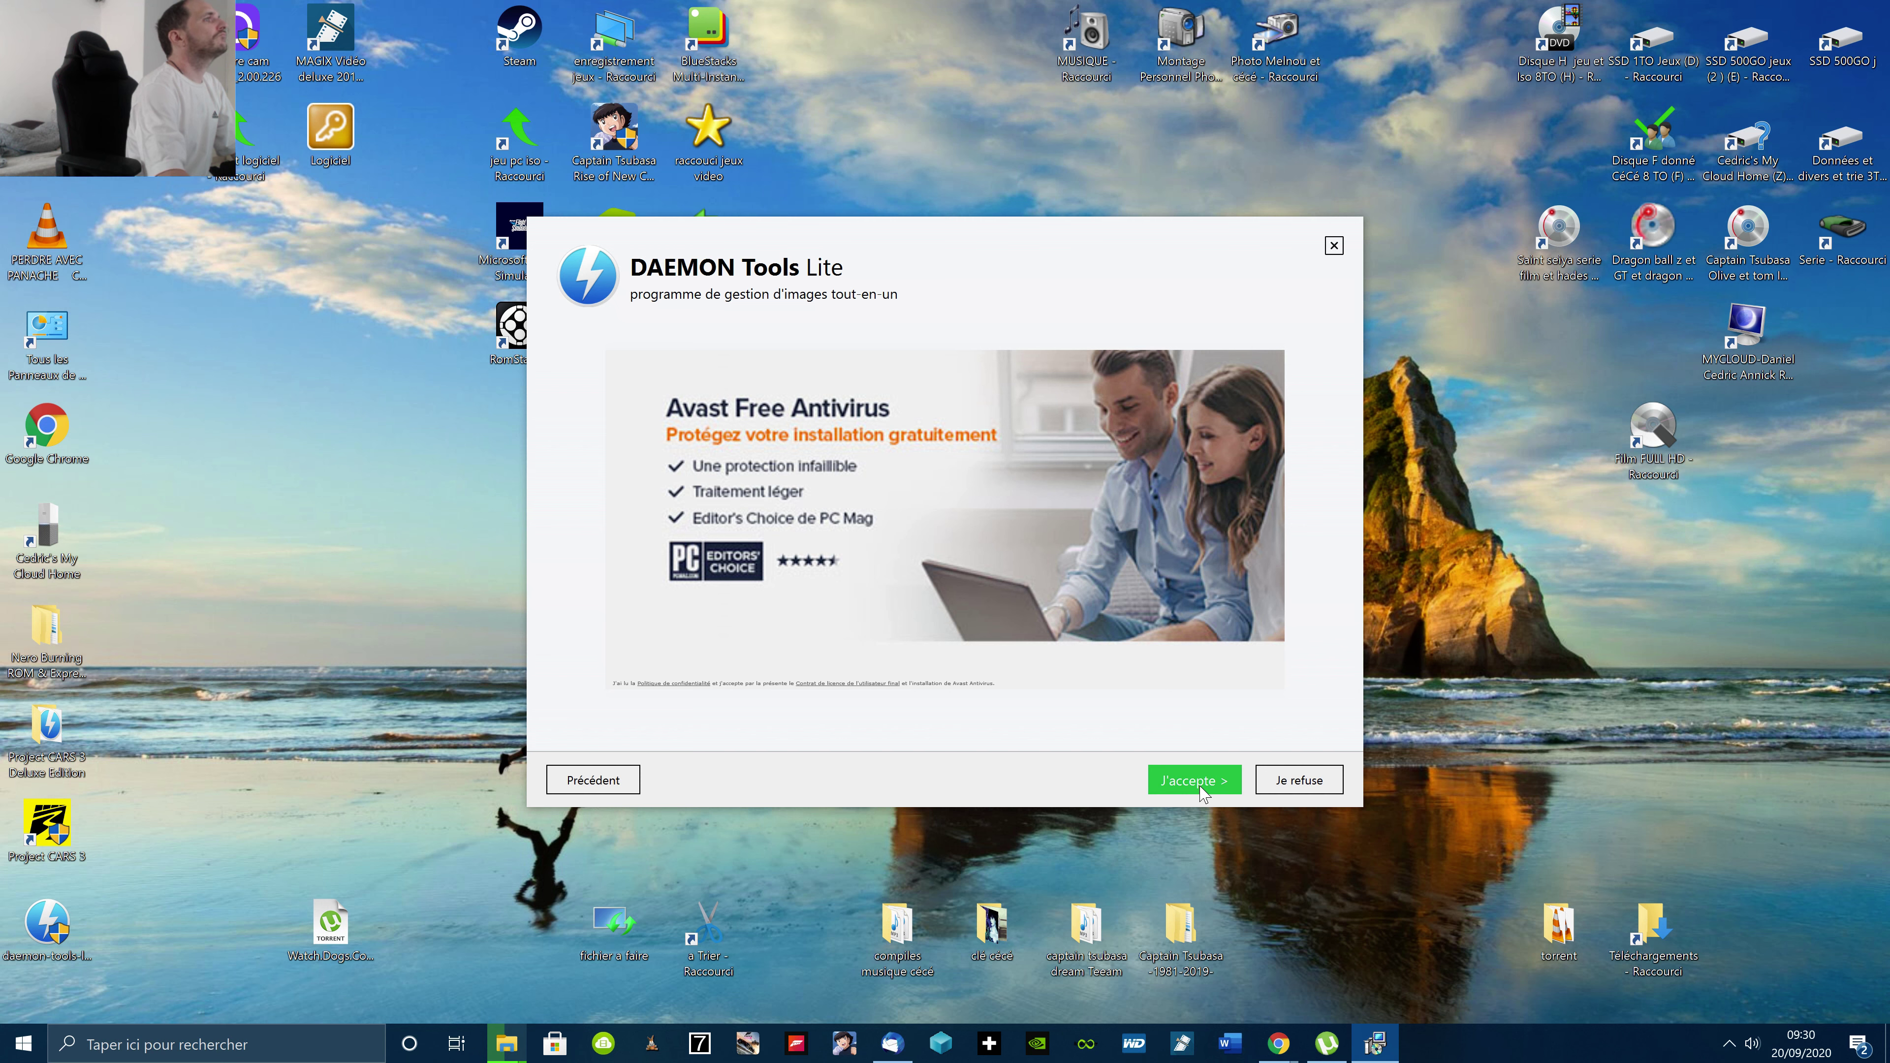
click(596, 782)
click(1217, 792)
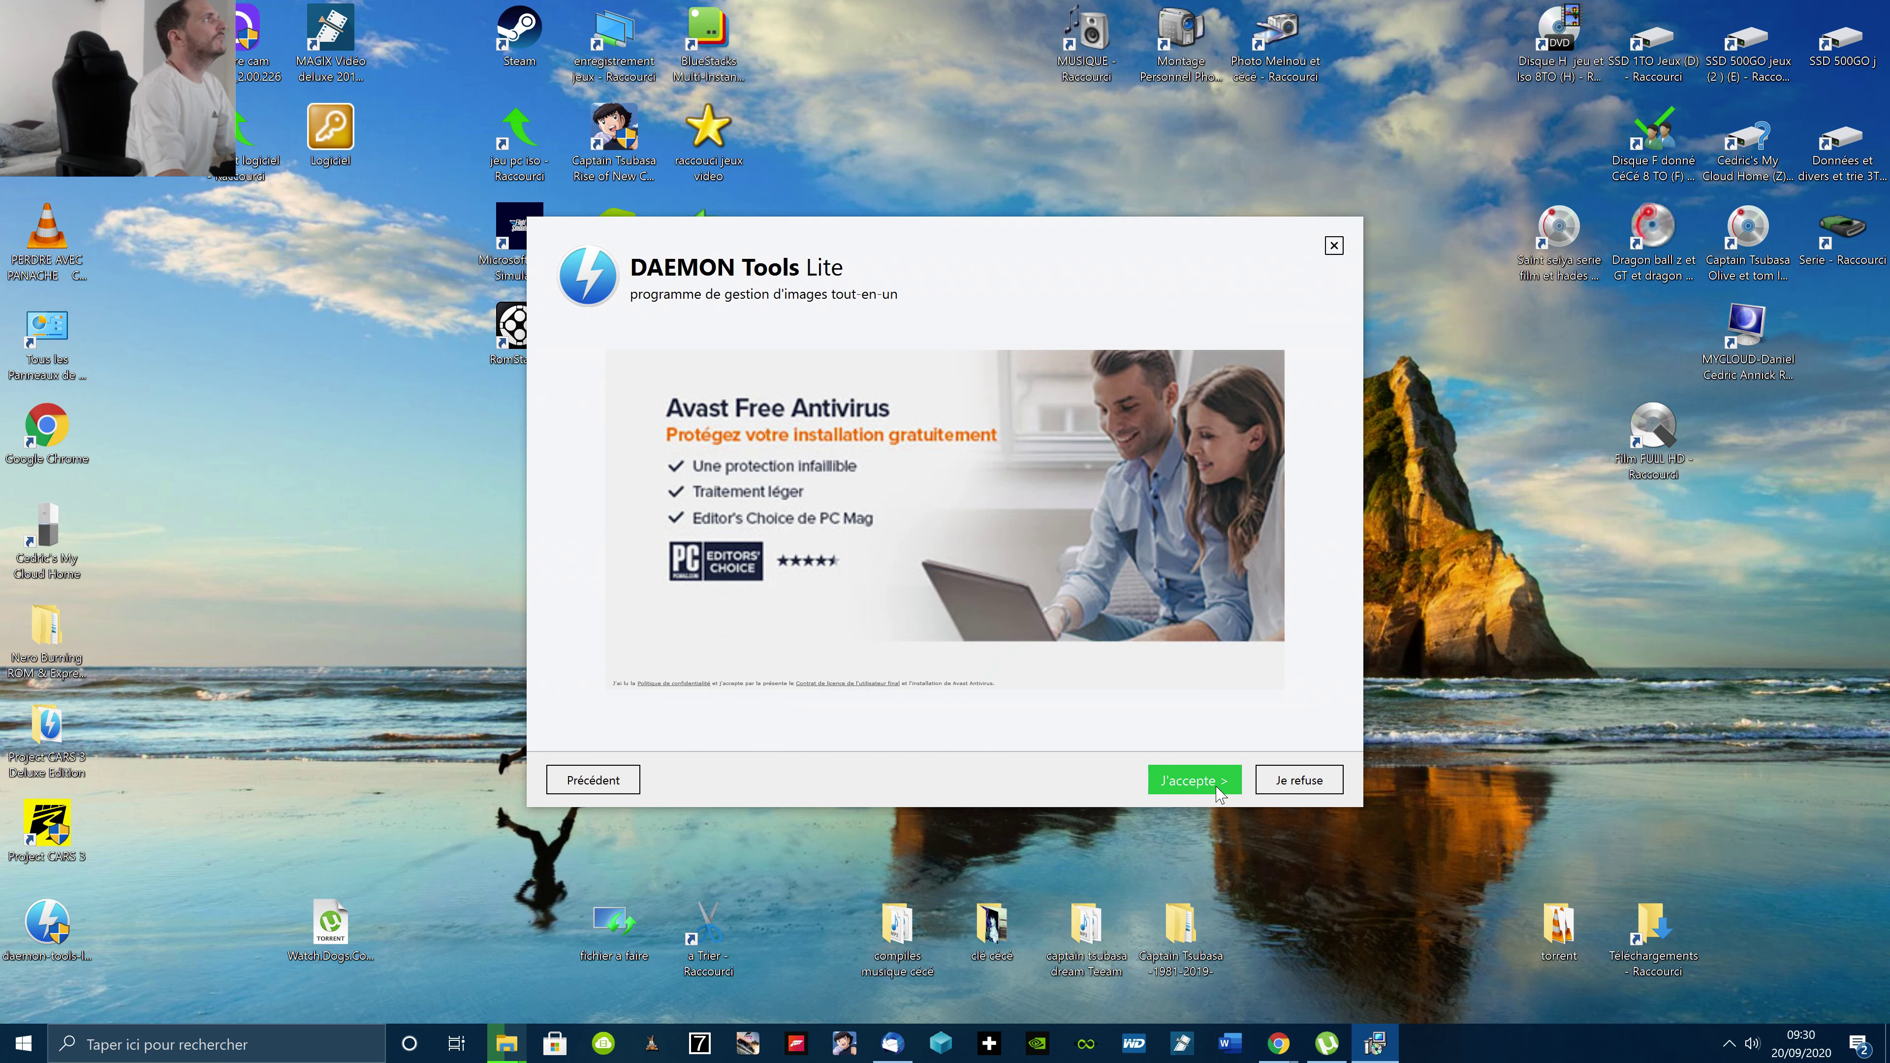
click(1314, 783)
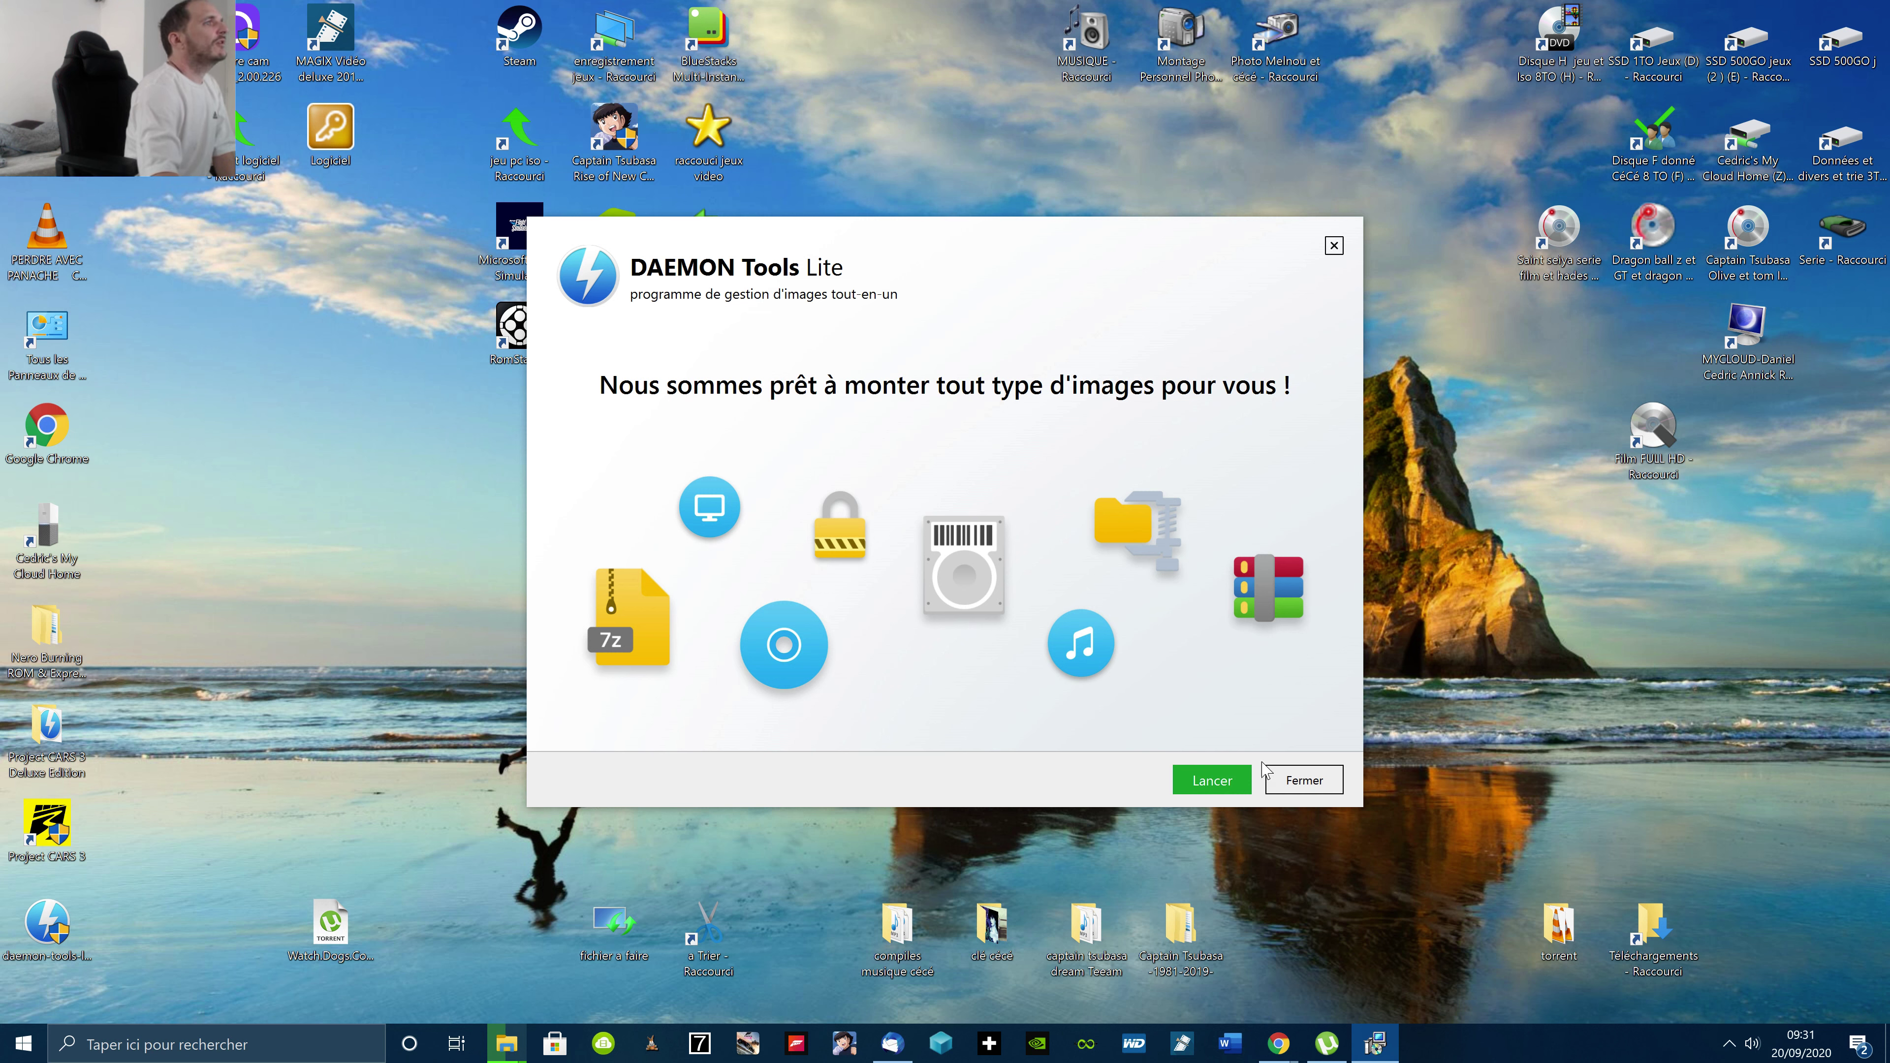
Launch DAEMON Tools Lite, close its welcome web page and skip the advanced feature trials
click(1219, 791)
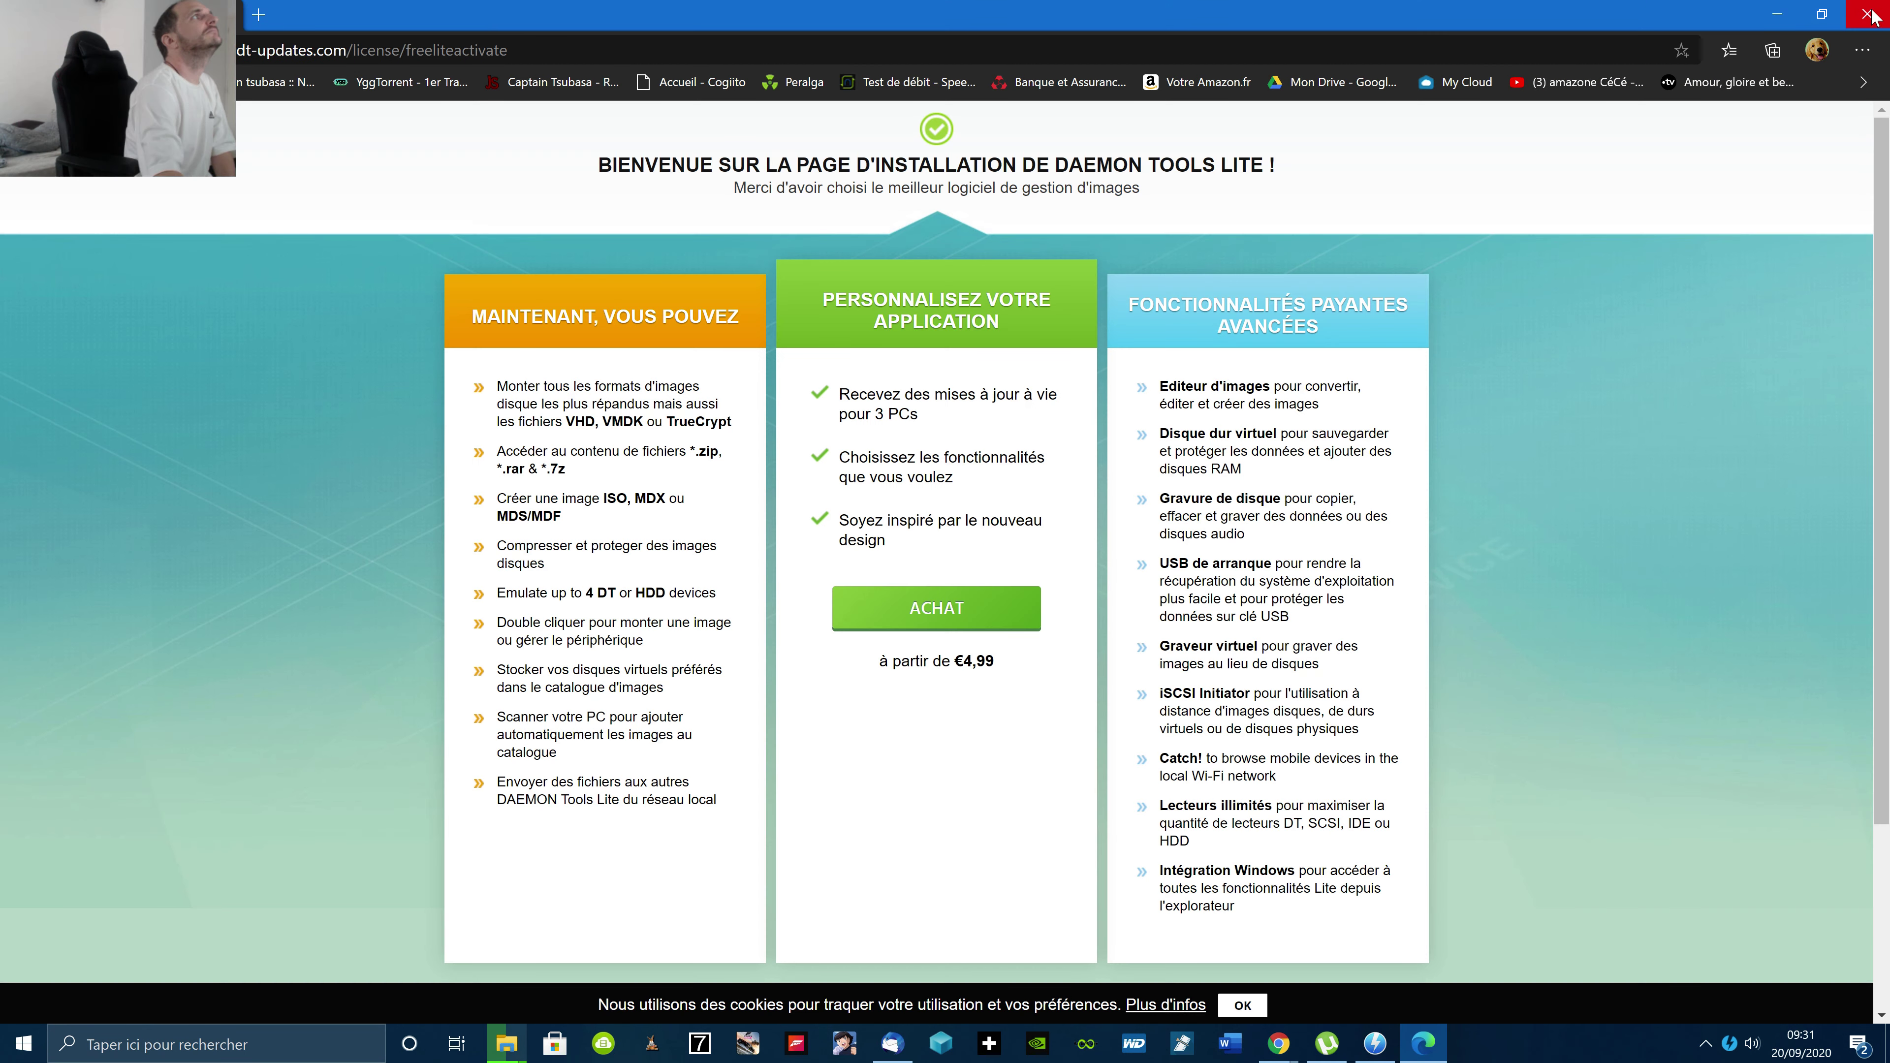
click(1870, 15)
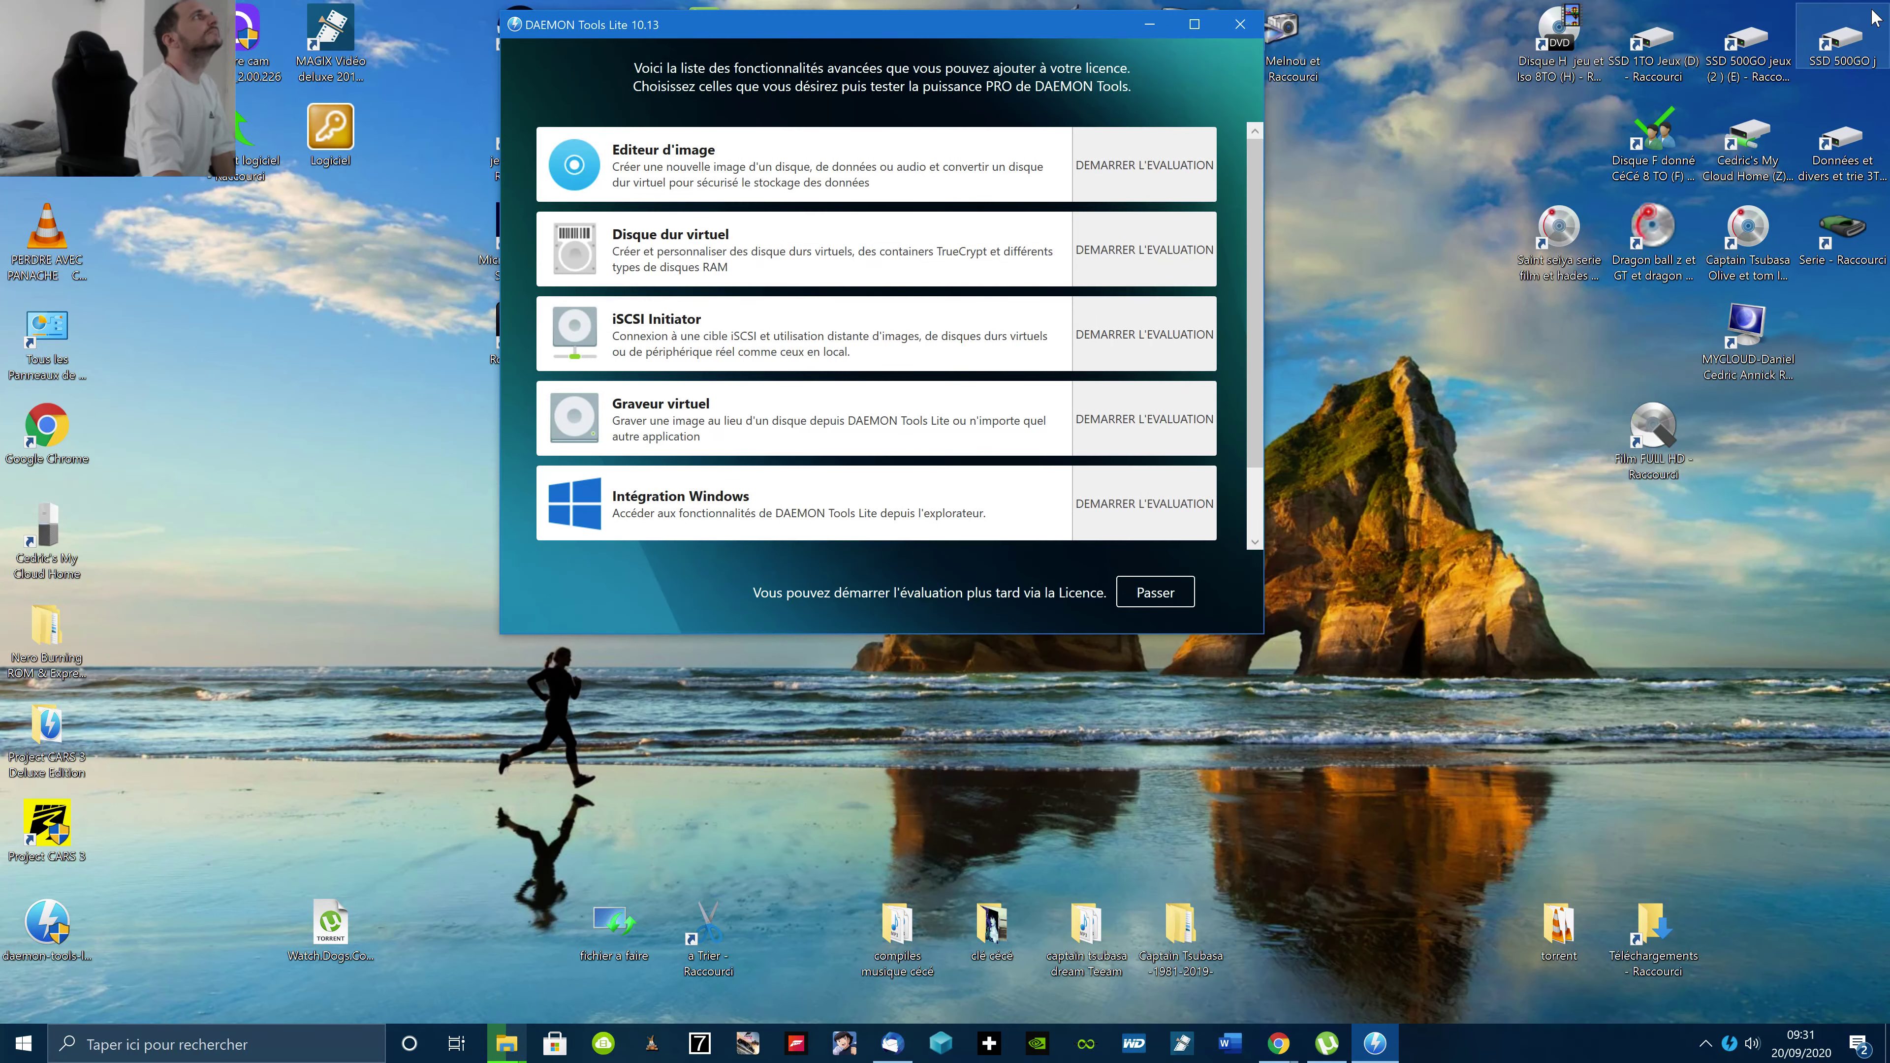
click(983, 8)
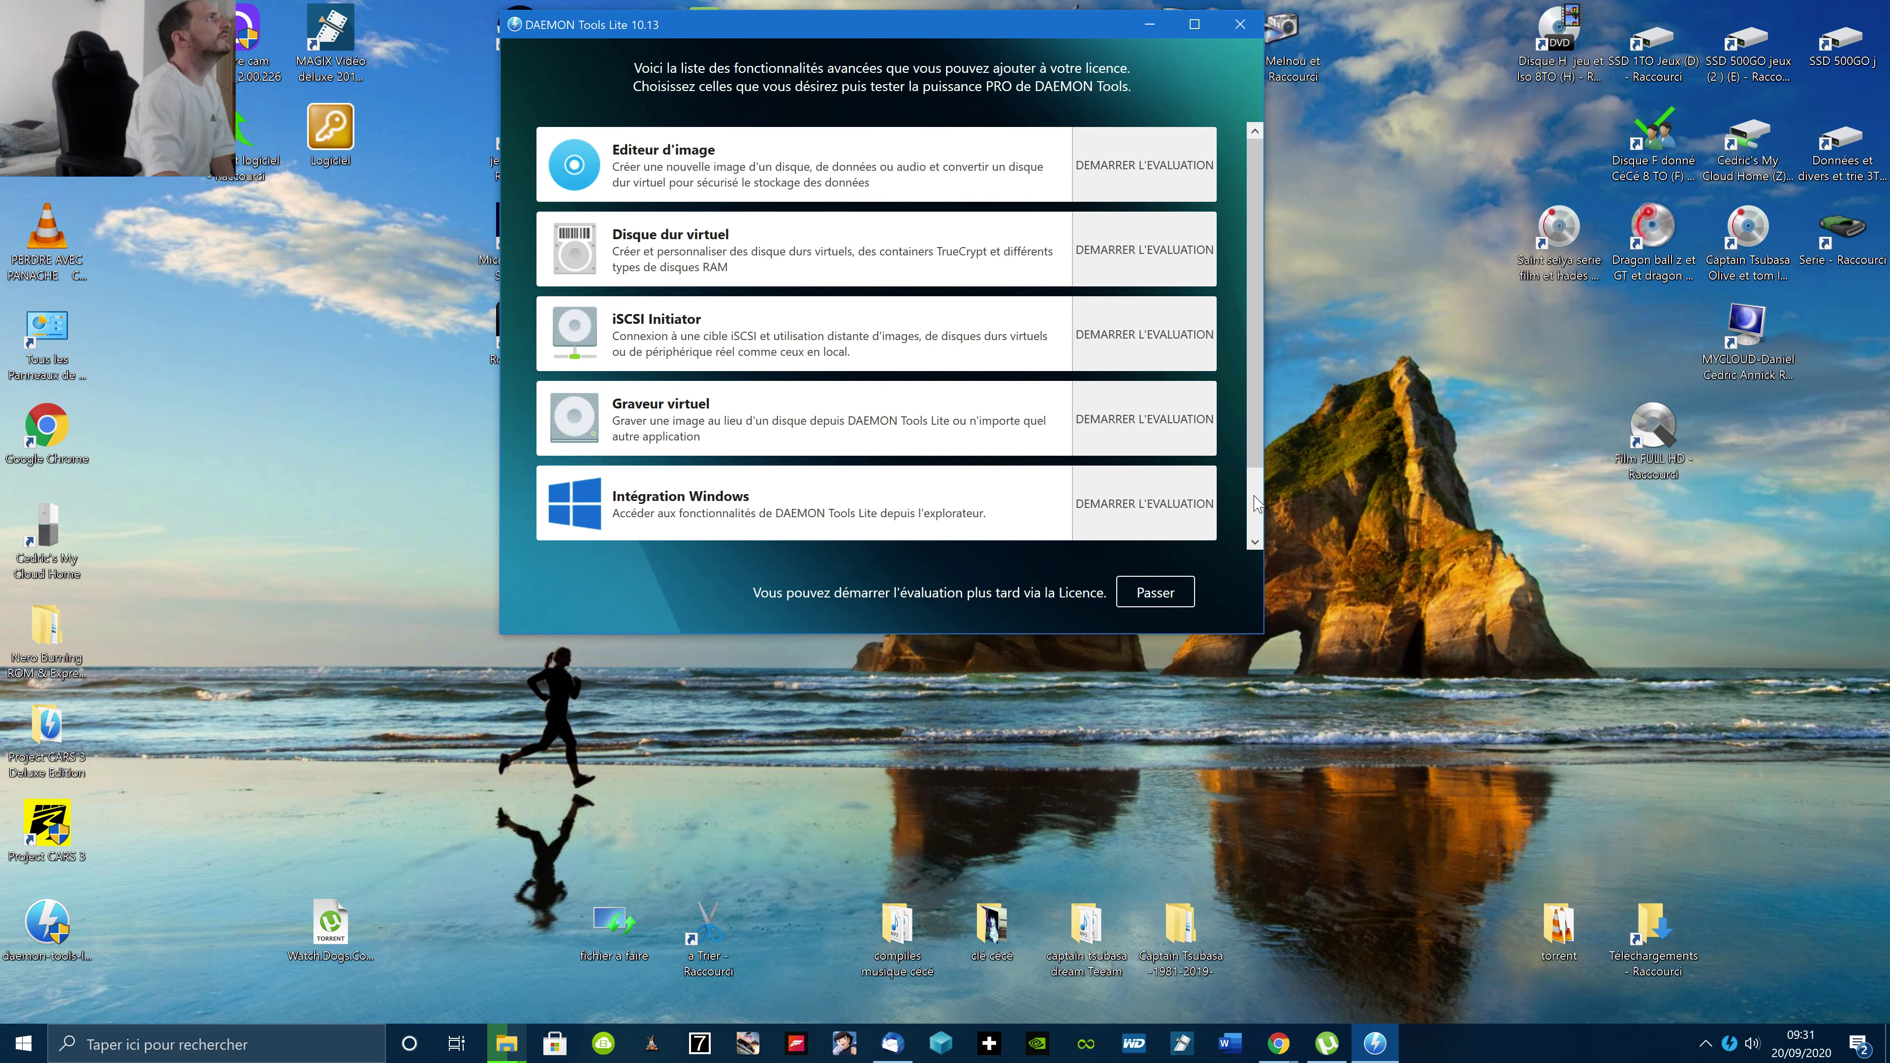
click(1150, 595)
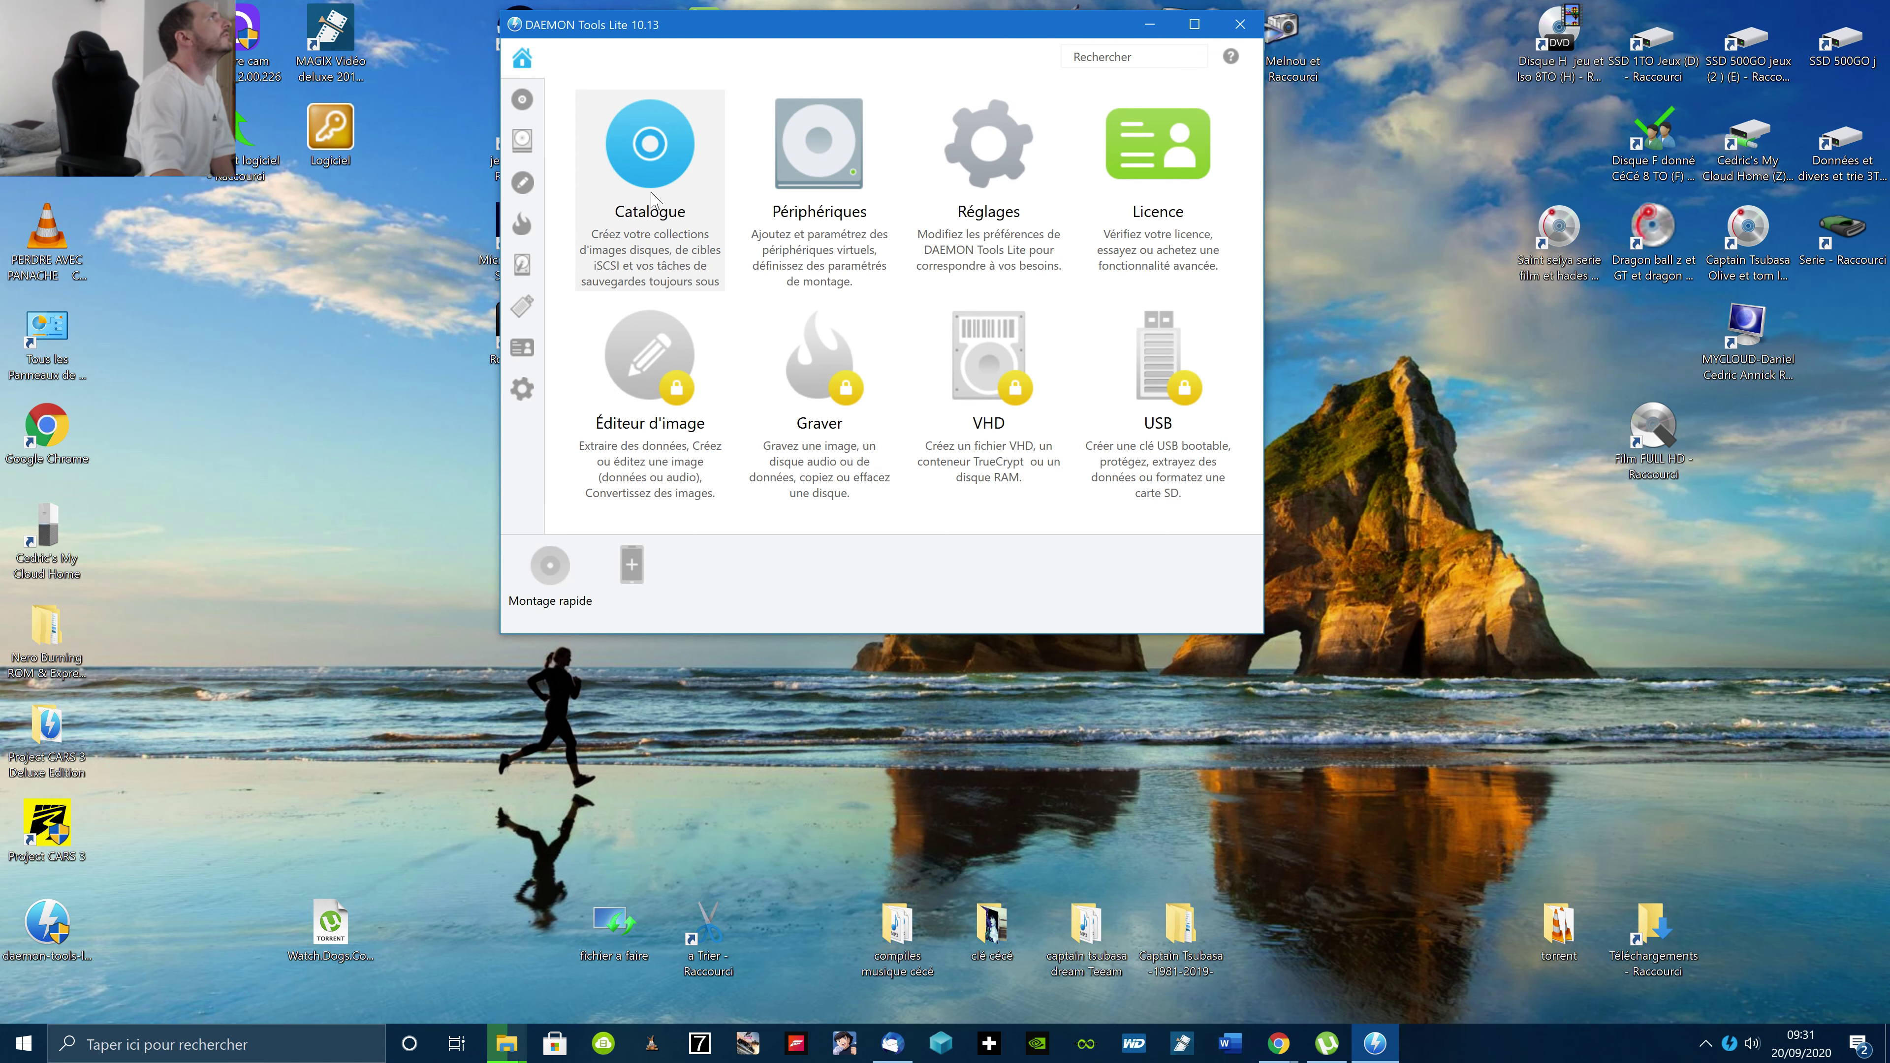
click(524, 97)
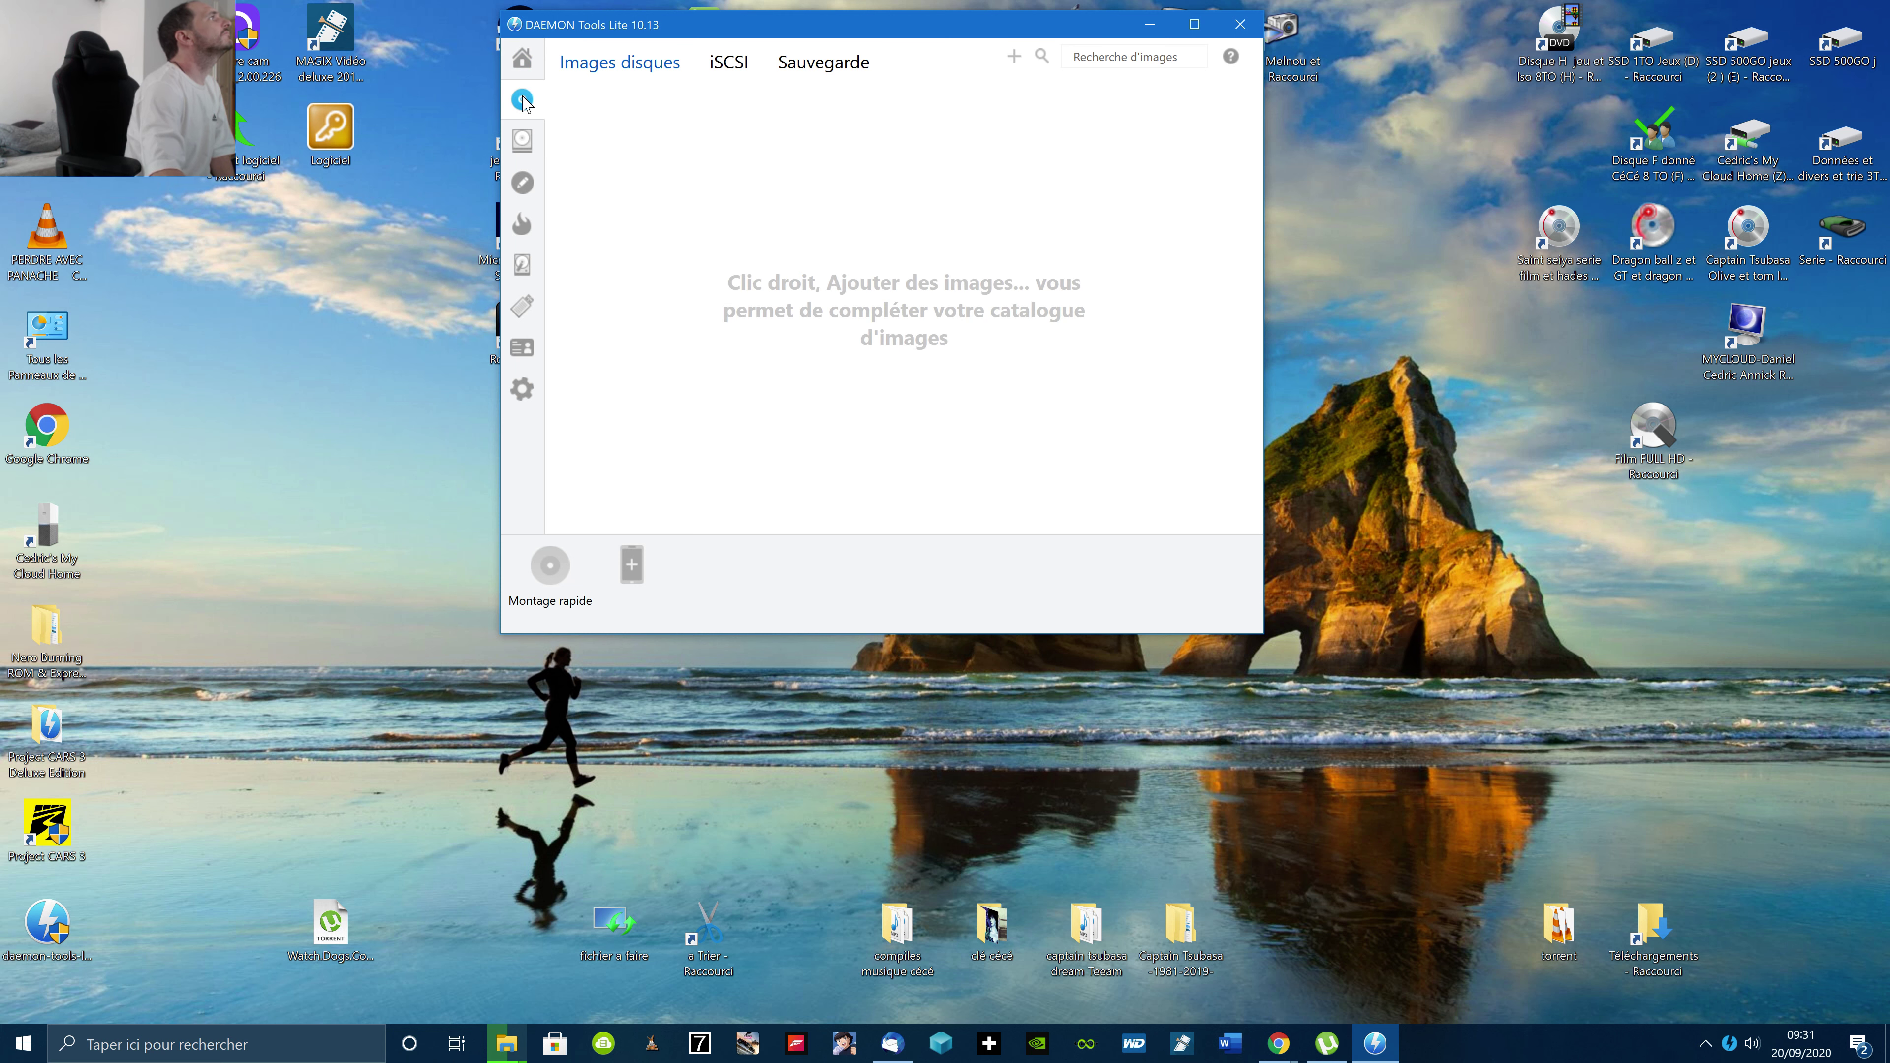
click(551, 567)
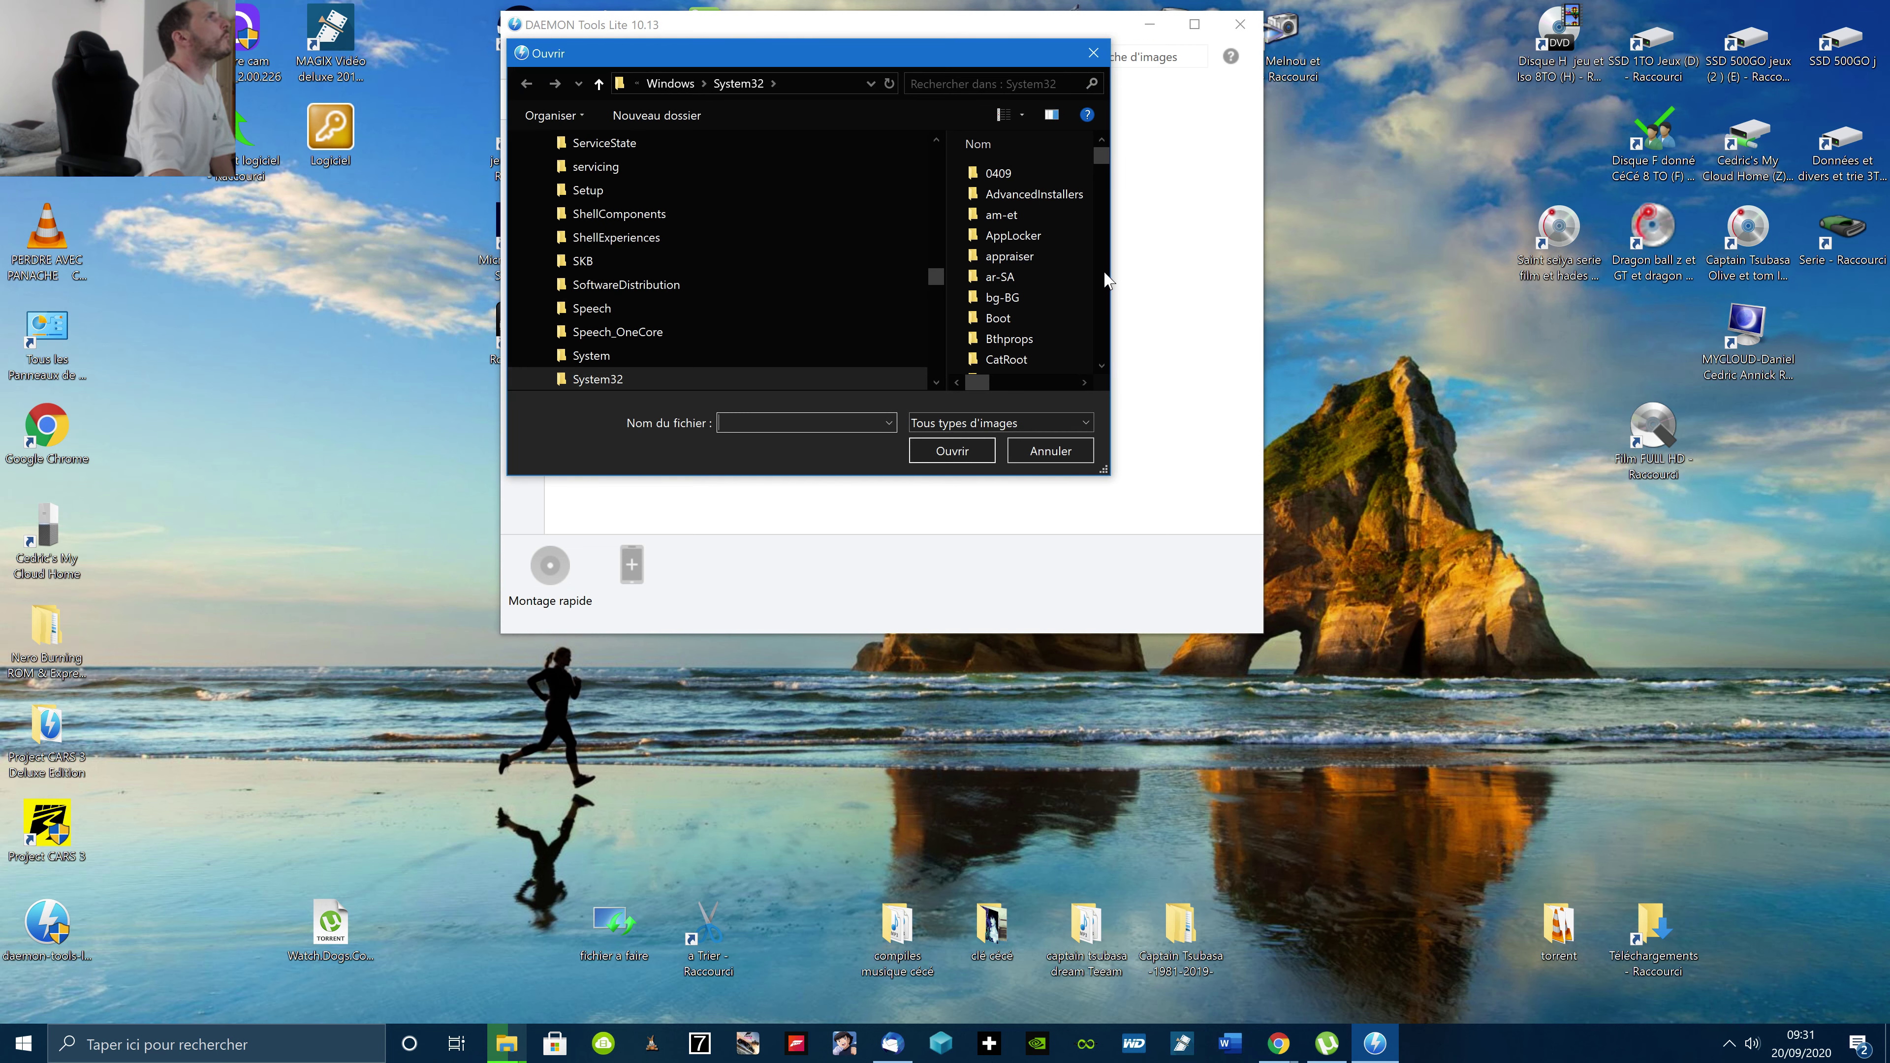
drag(1117, 275, 1653, 166)
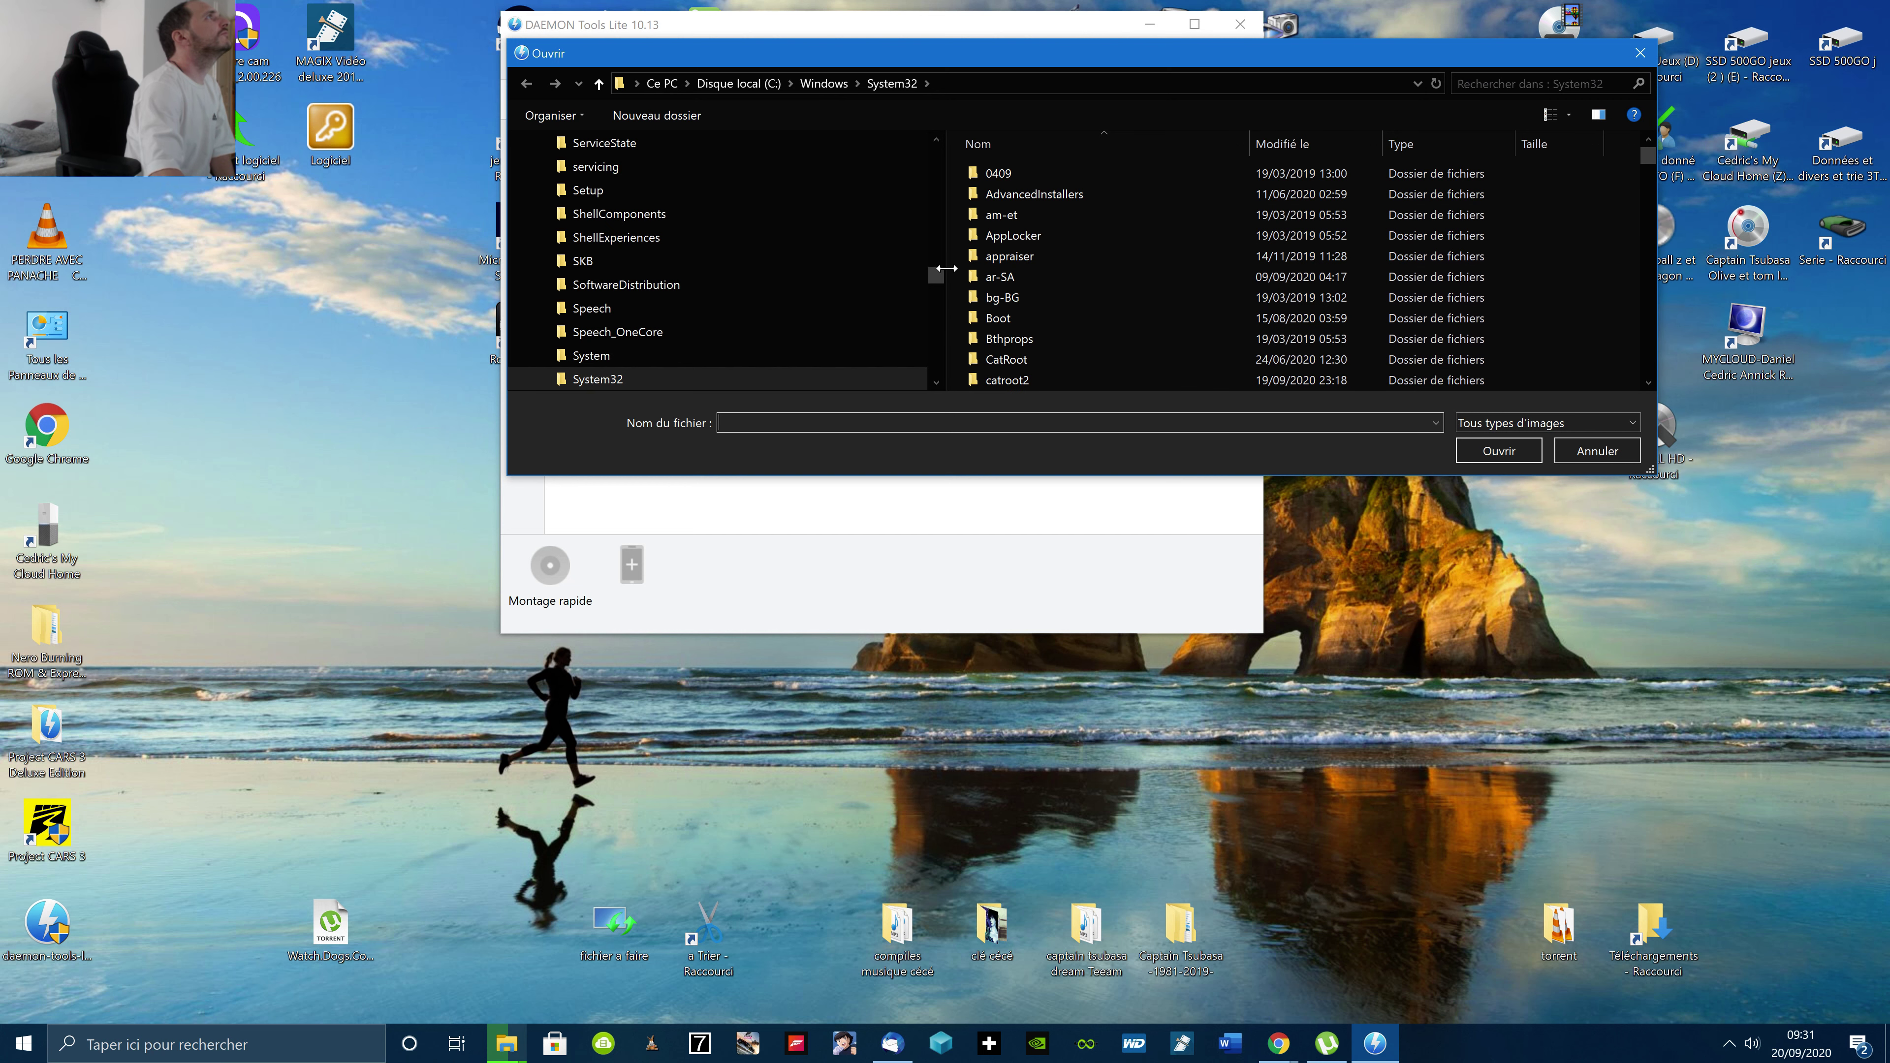
drag(935, 275, 935, 314)
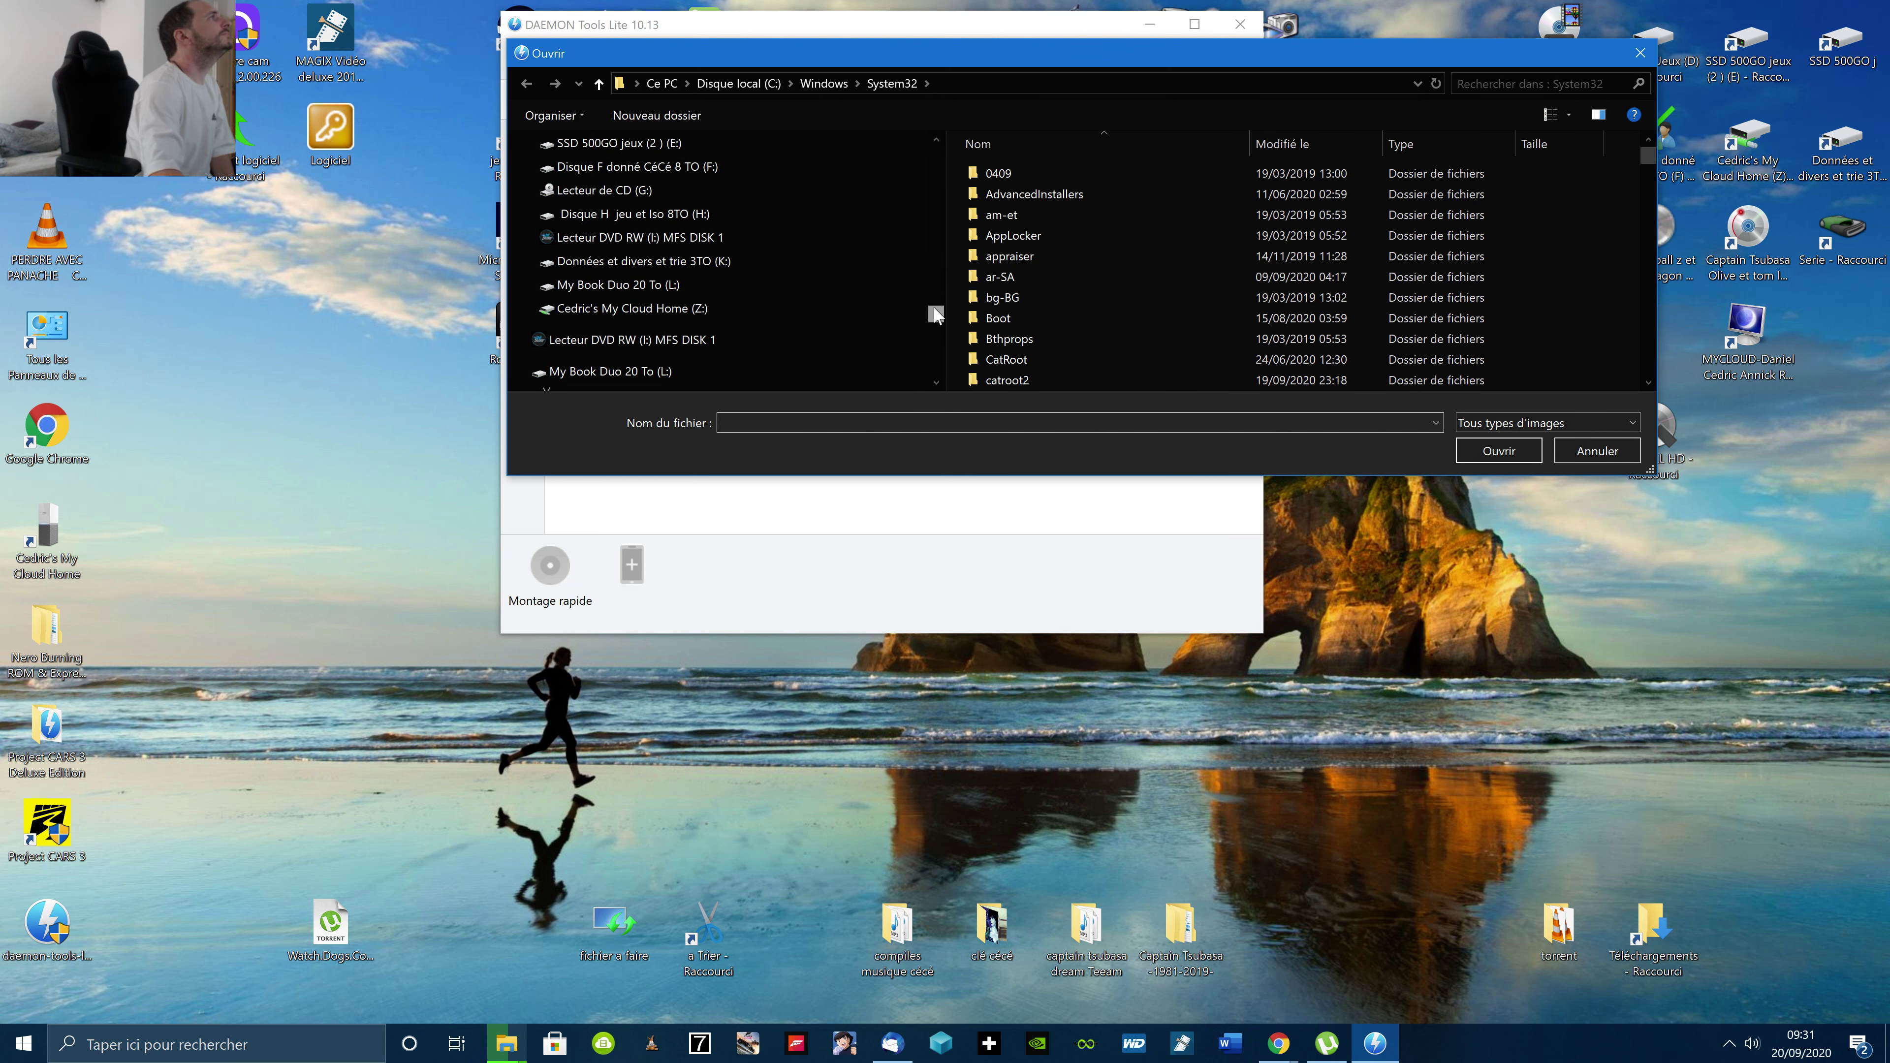
drag(935, 314, 978, 138)
click(632, 179)
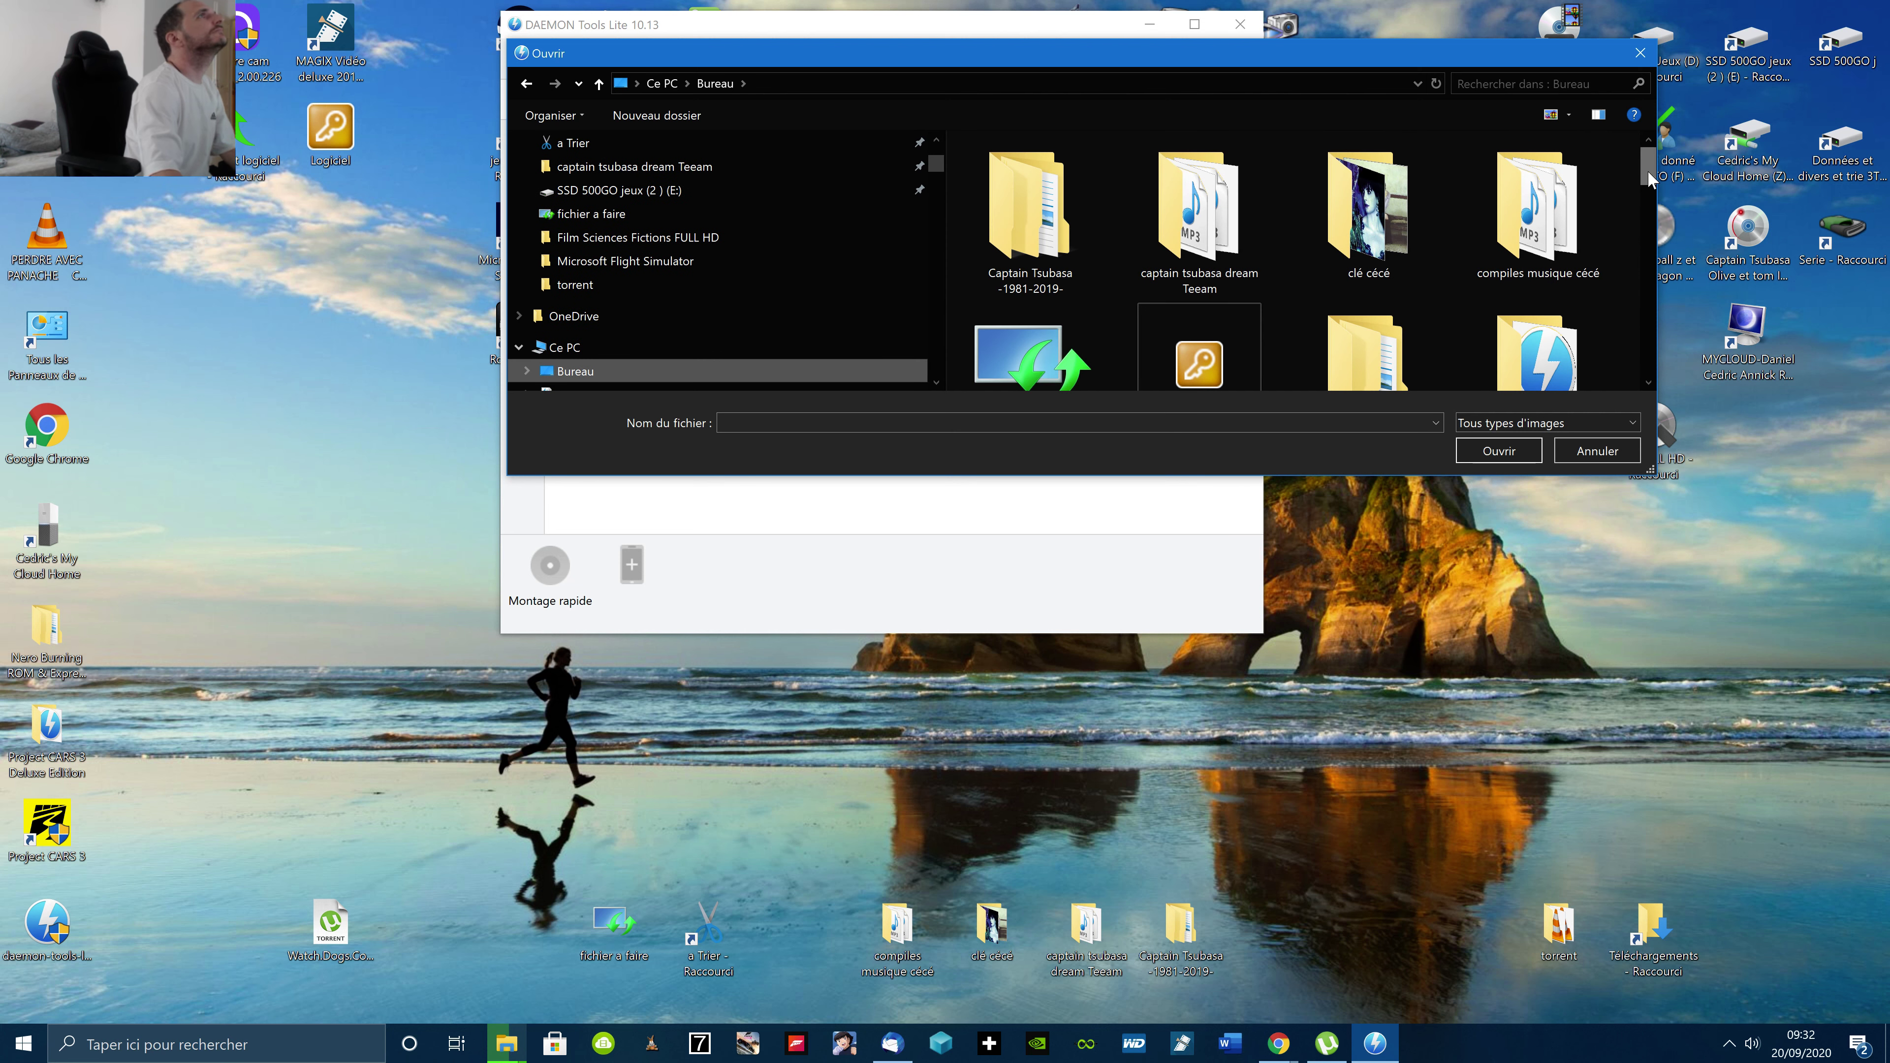
drag(1648, 179, 1688, 367)
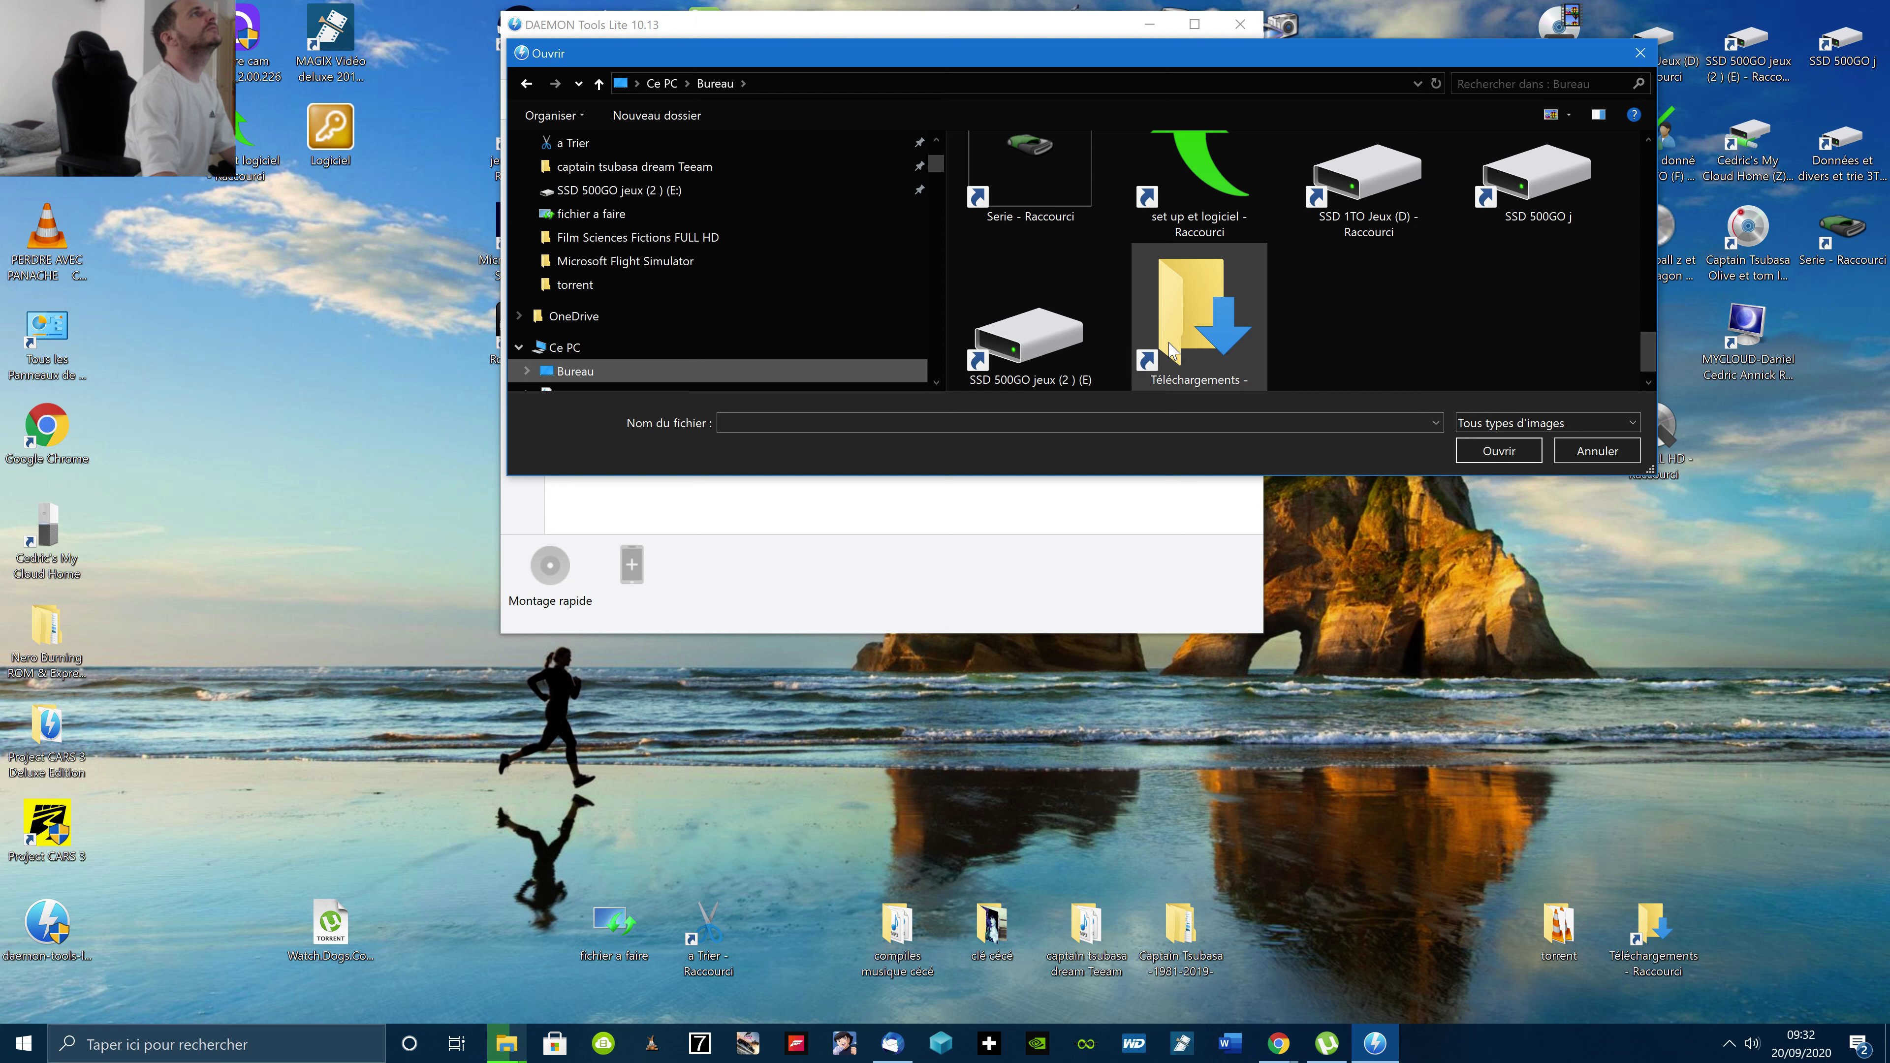
double_click(1171, 349)
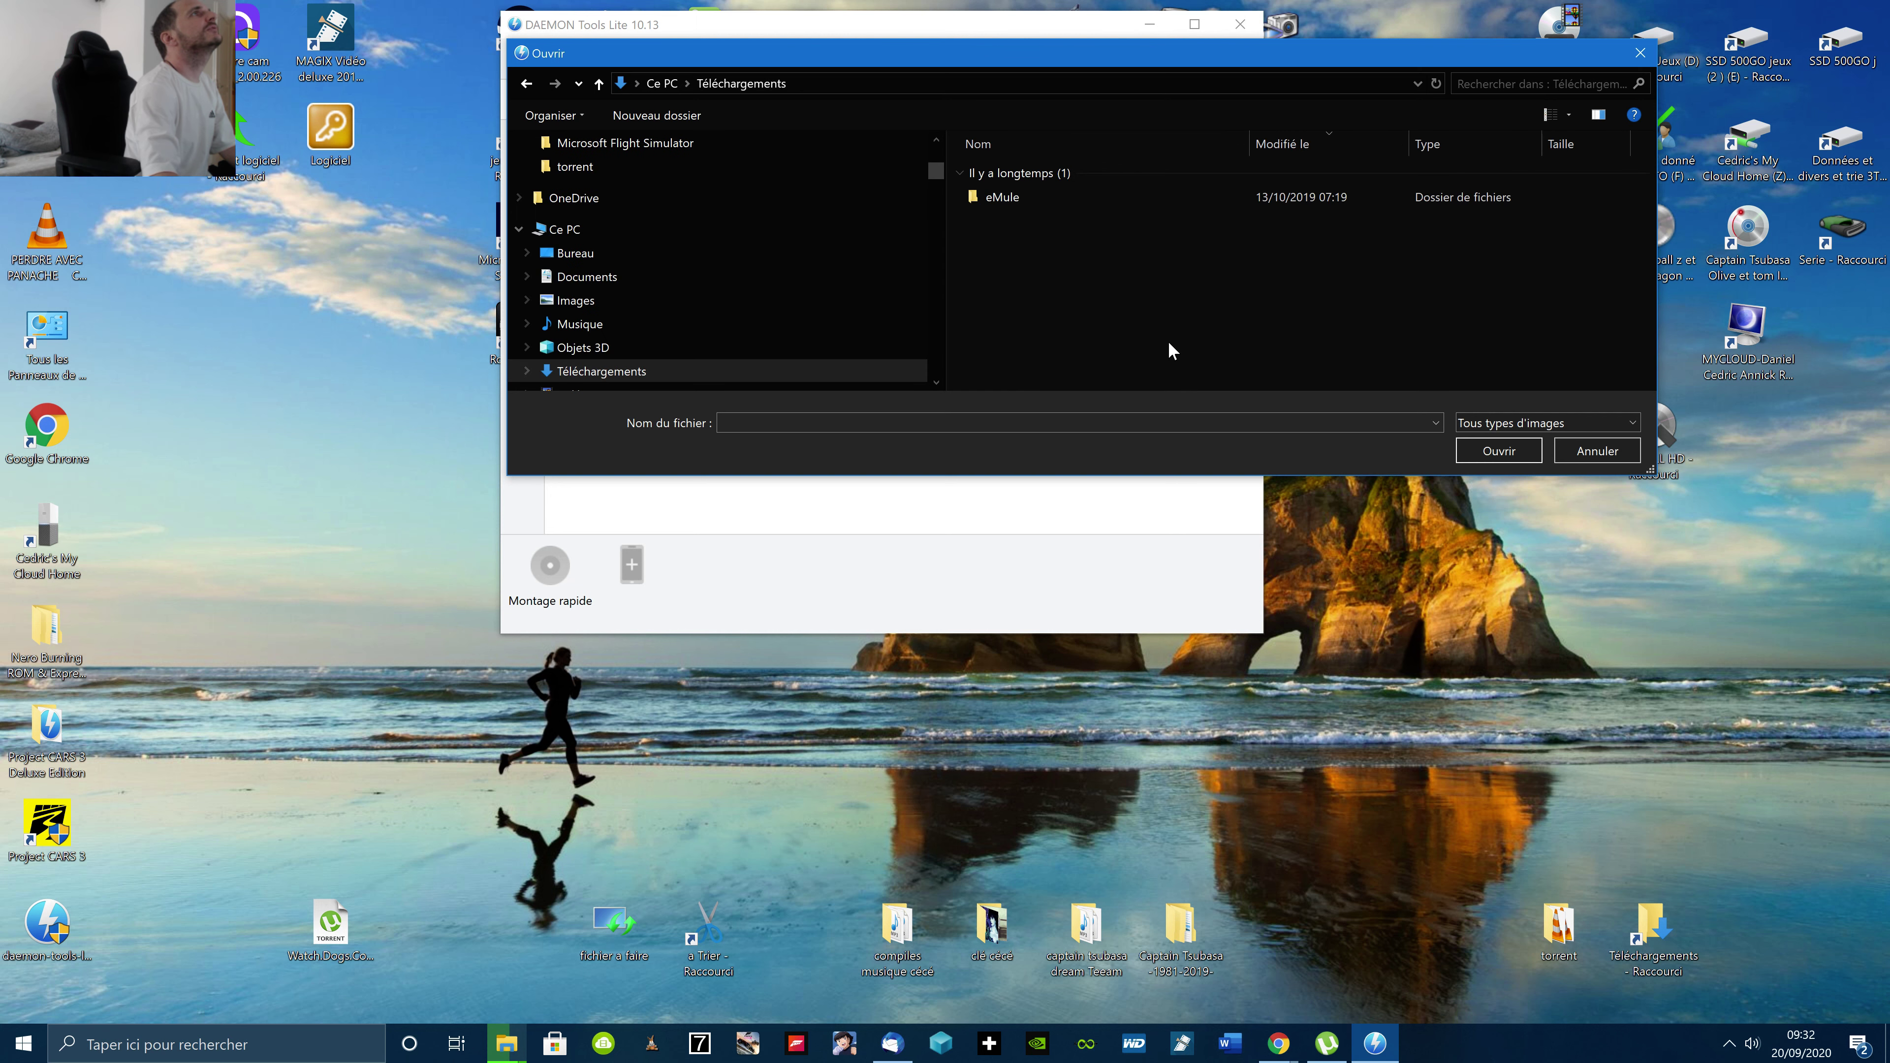
click(527, 83)
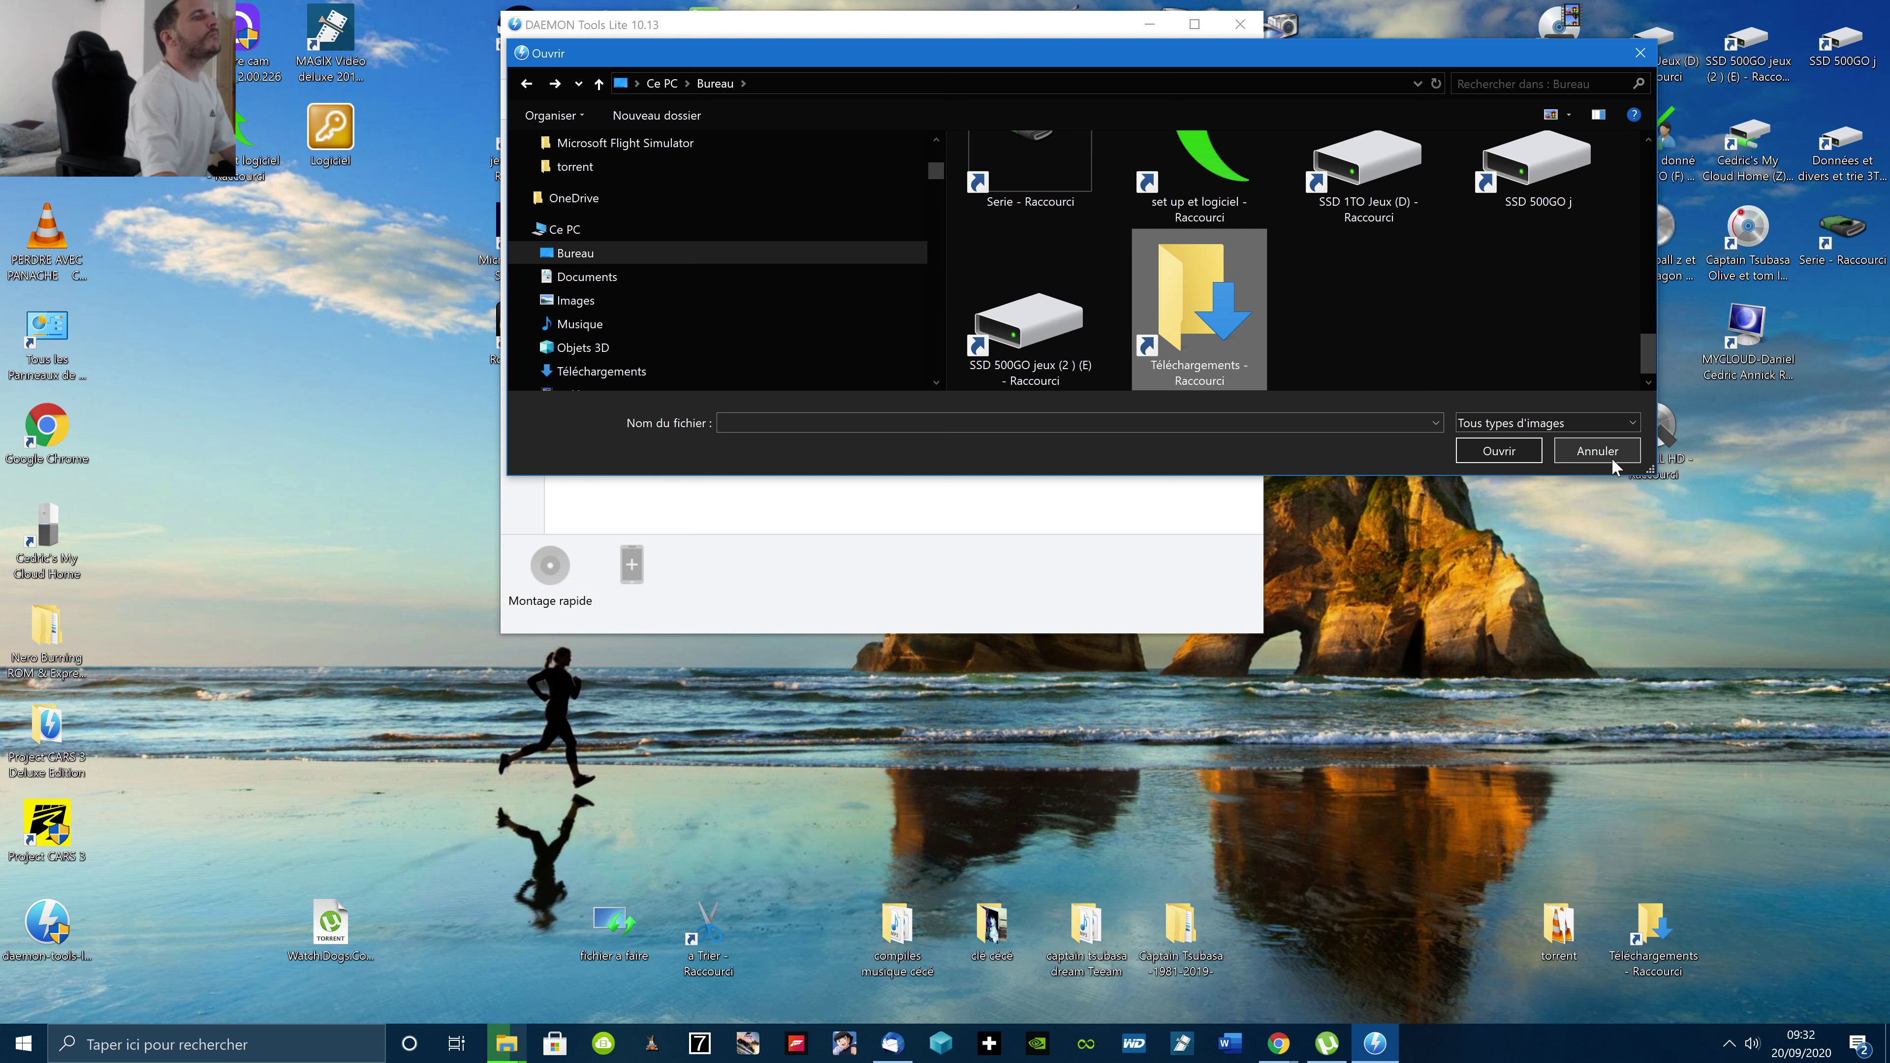
click(1597, 452)
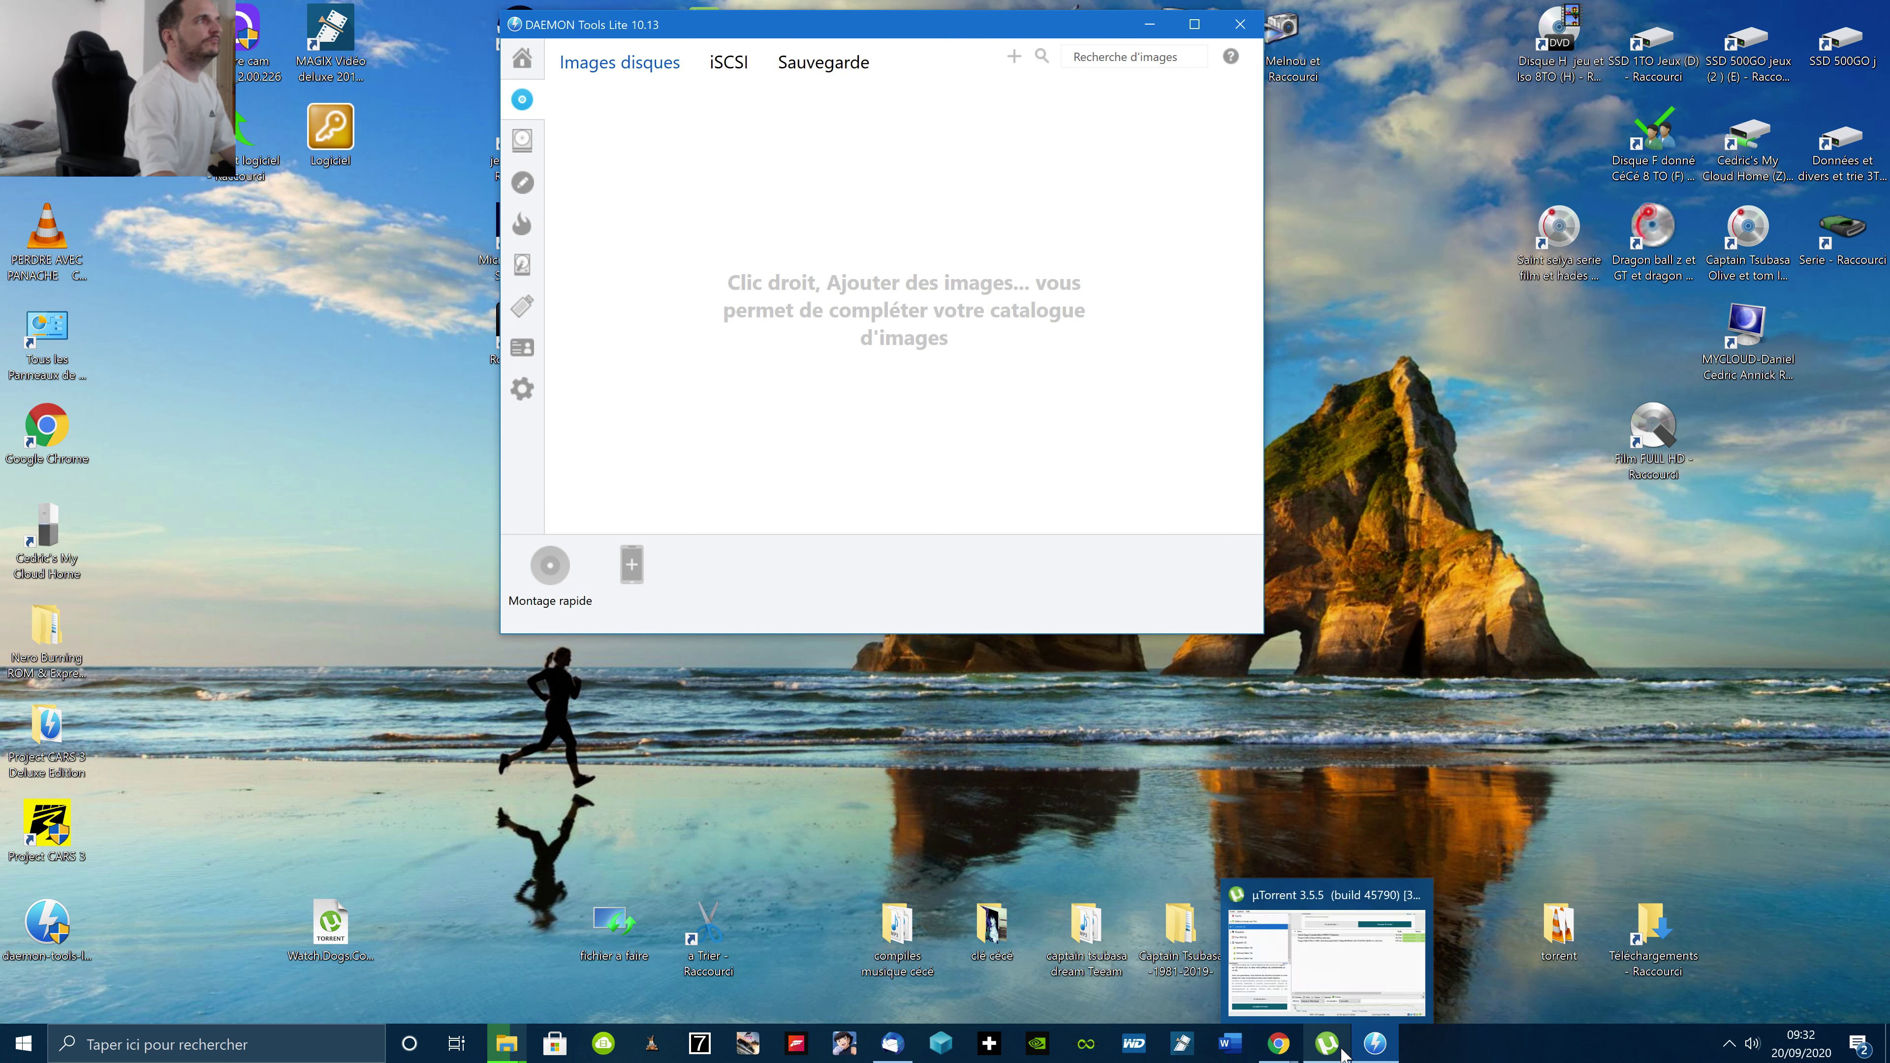
Close DAEMON Tools Lite, switch to µTorrent and open the download folder of Watch.Dogs.Complete.Edition.FRENCH-Mephisto, continuing past the upgrade offer
click(1240, 23)
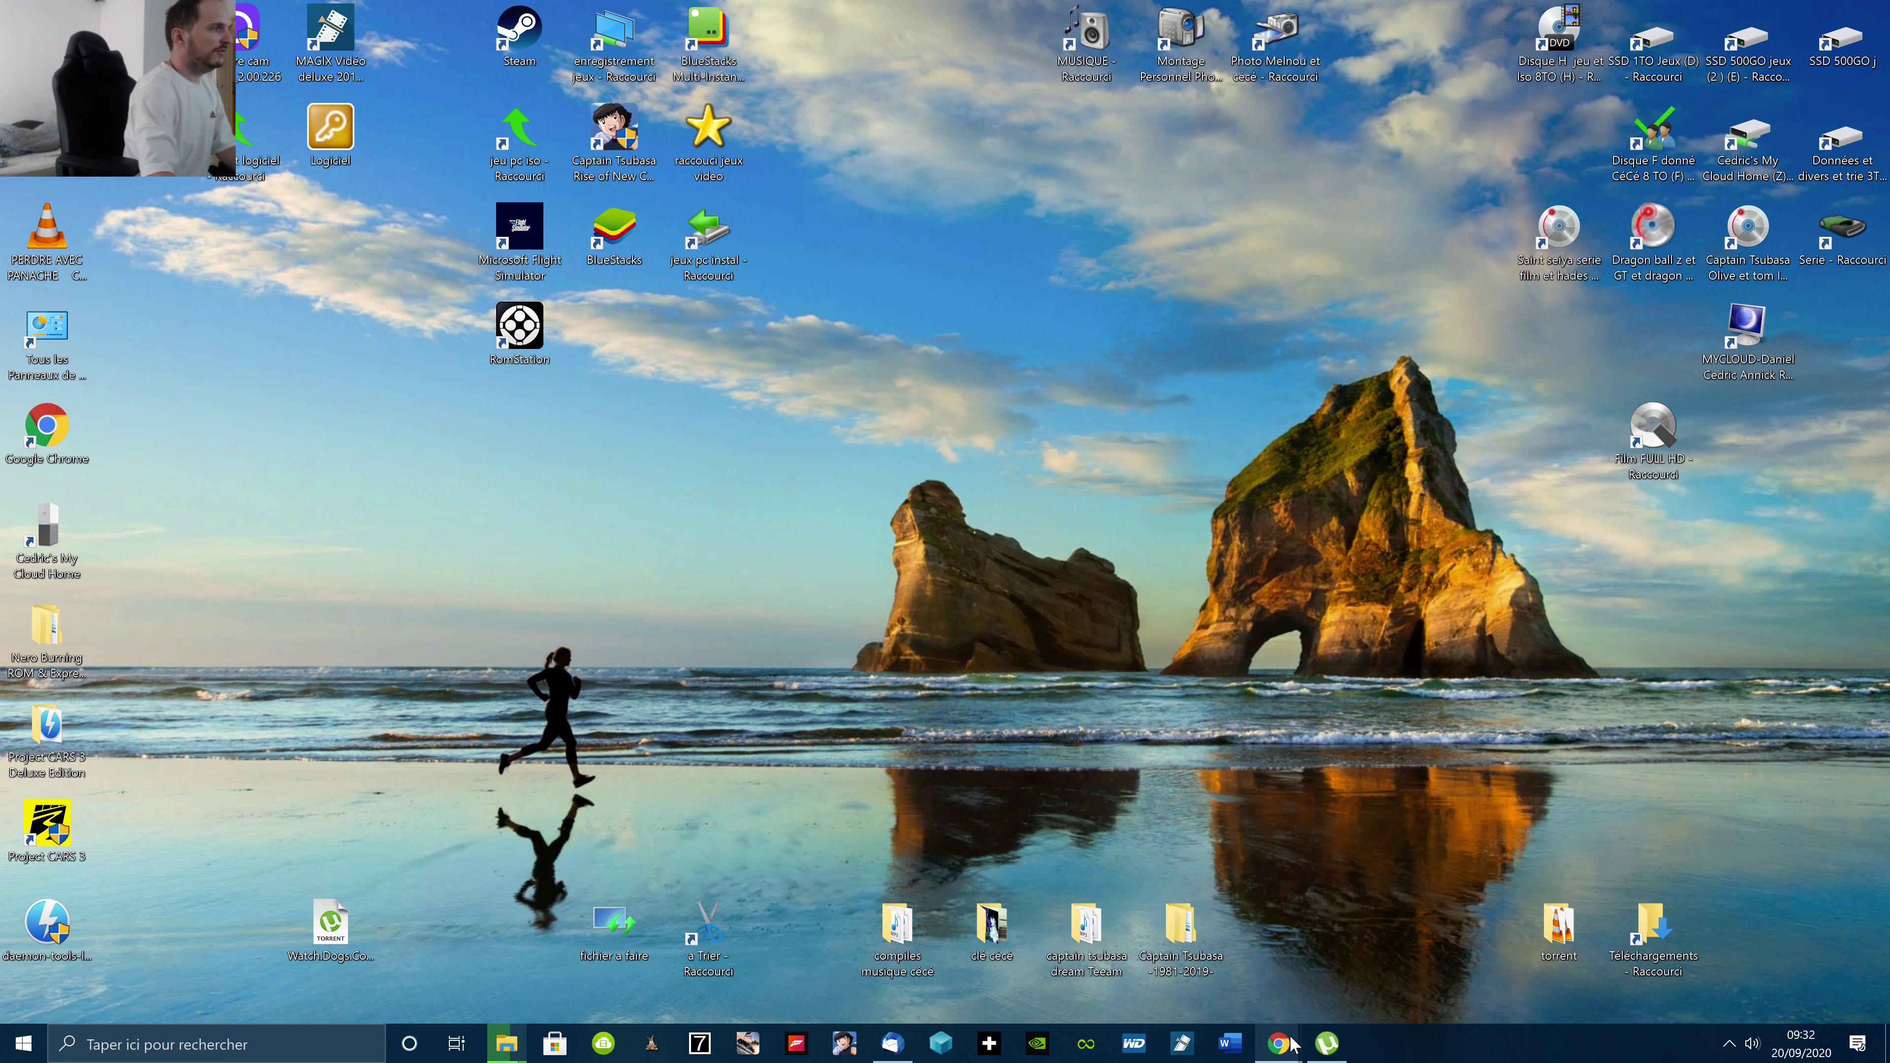
mouse_move(1278, 1043)
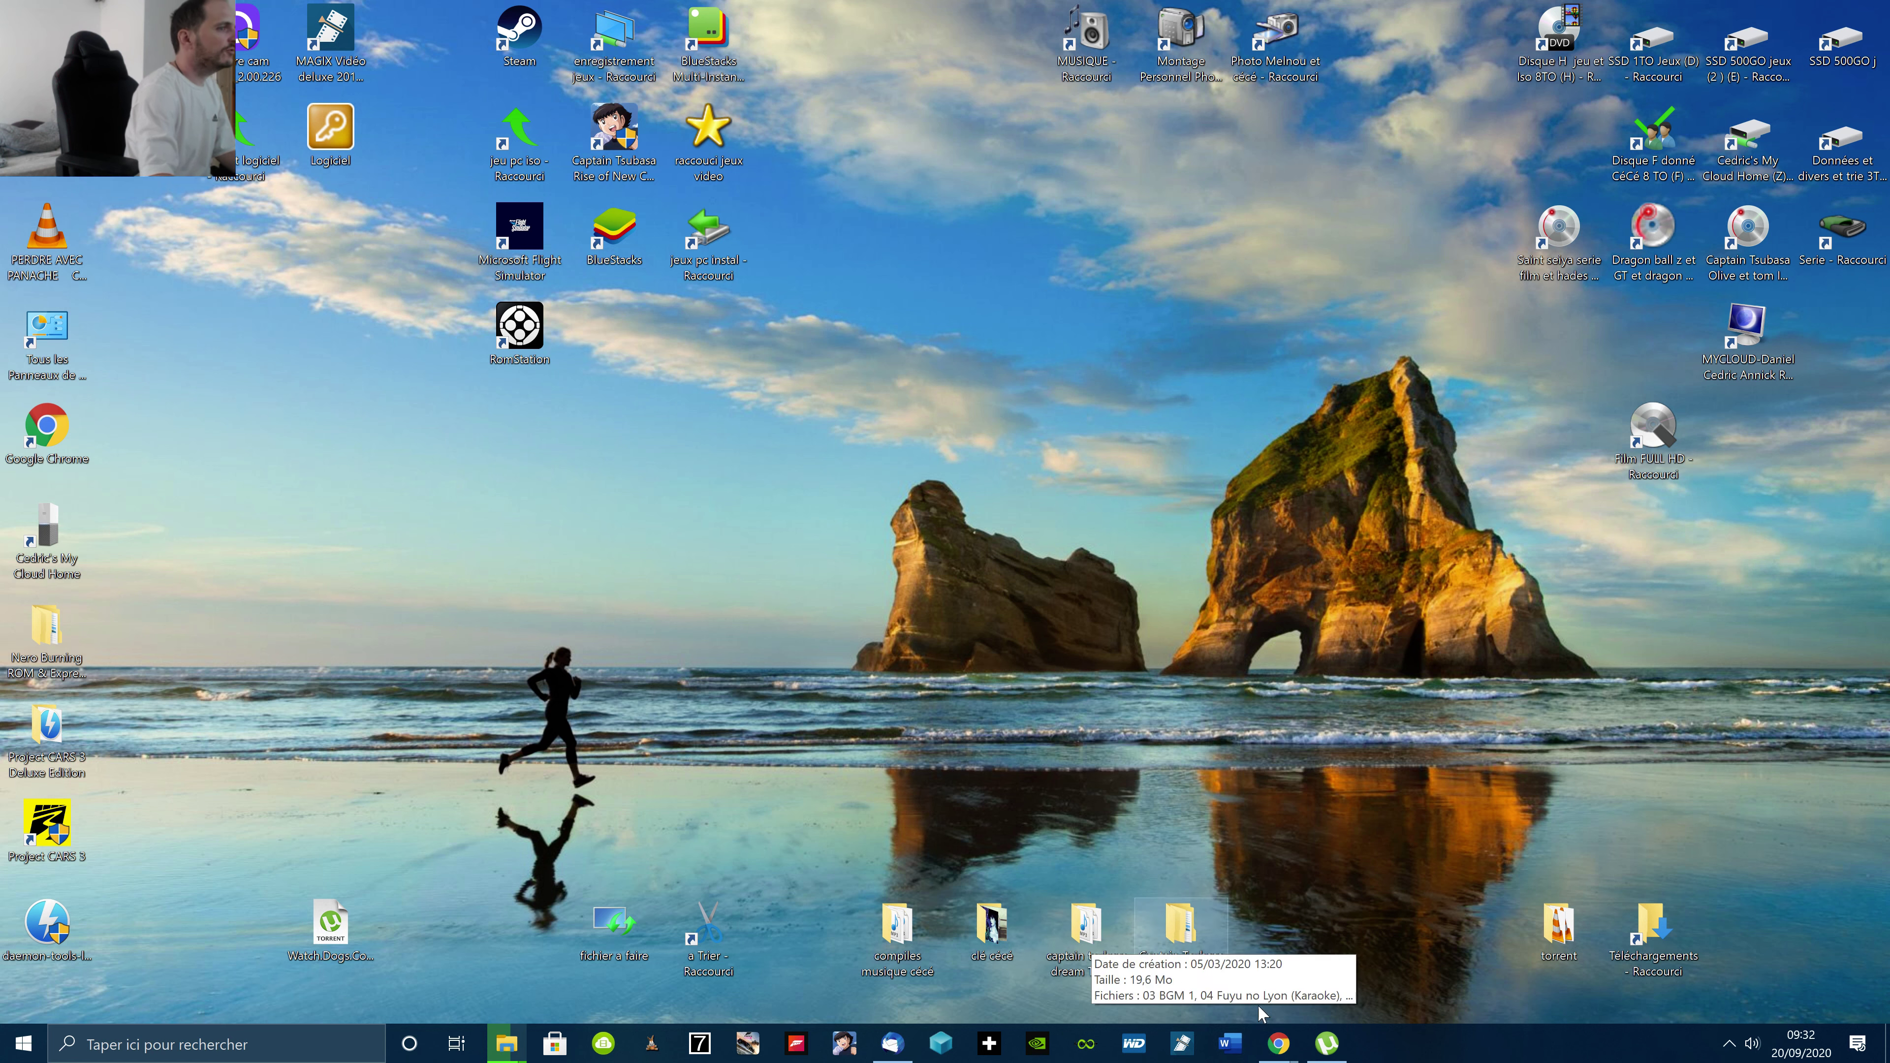
click(1332, 1046)
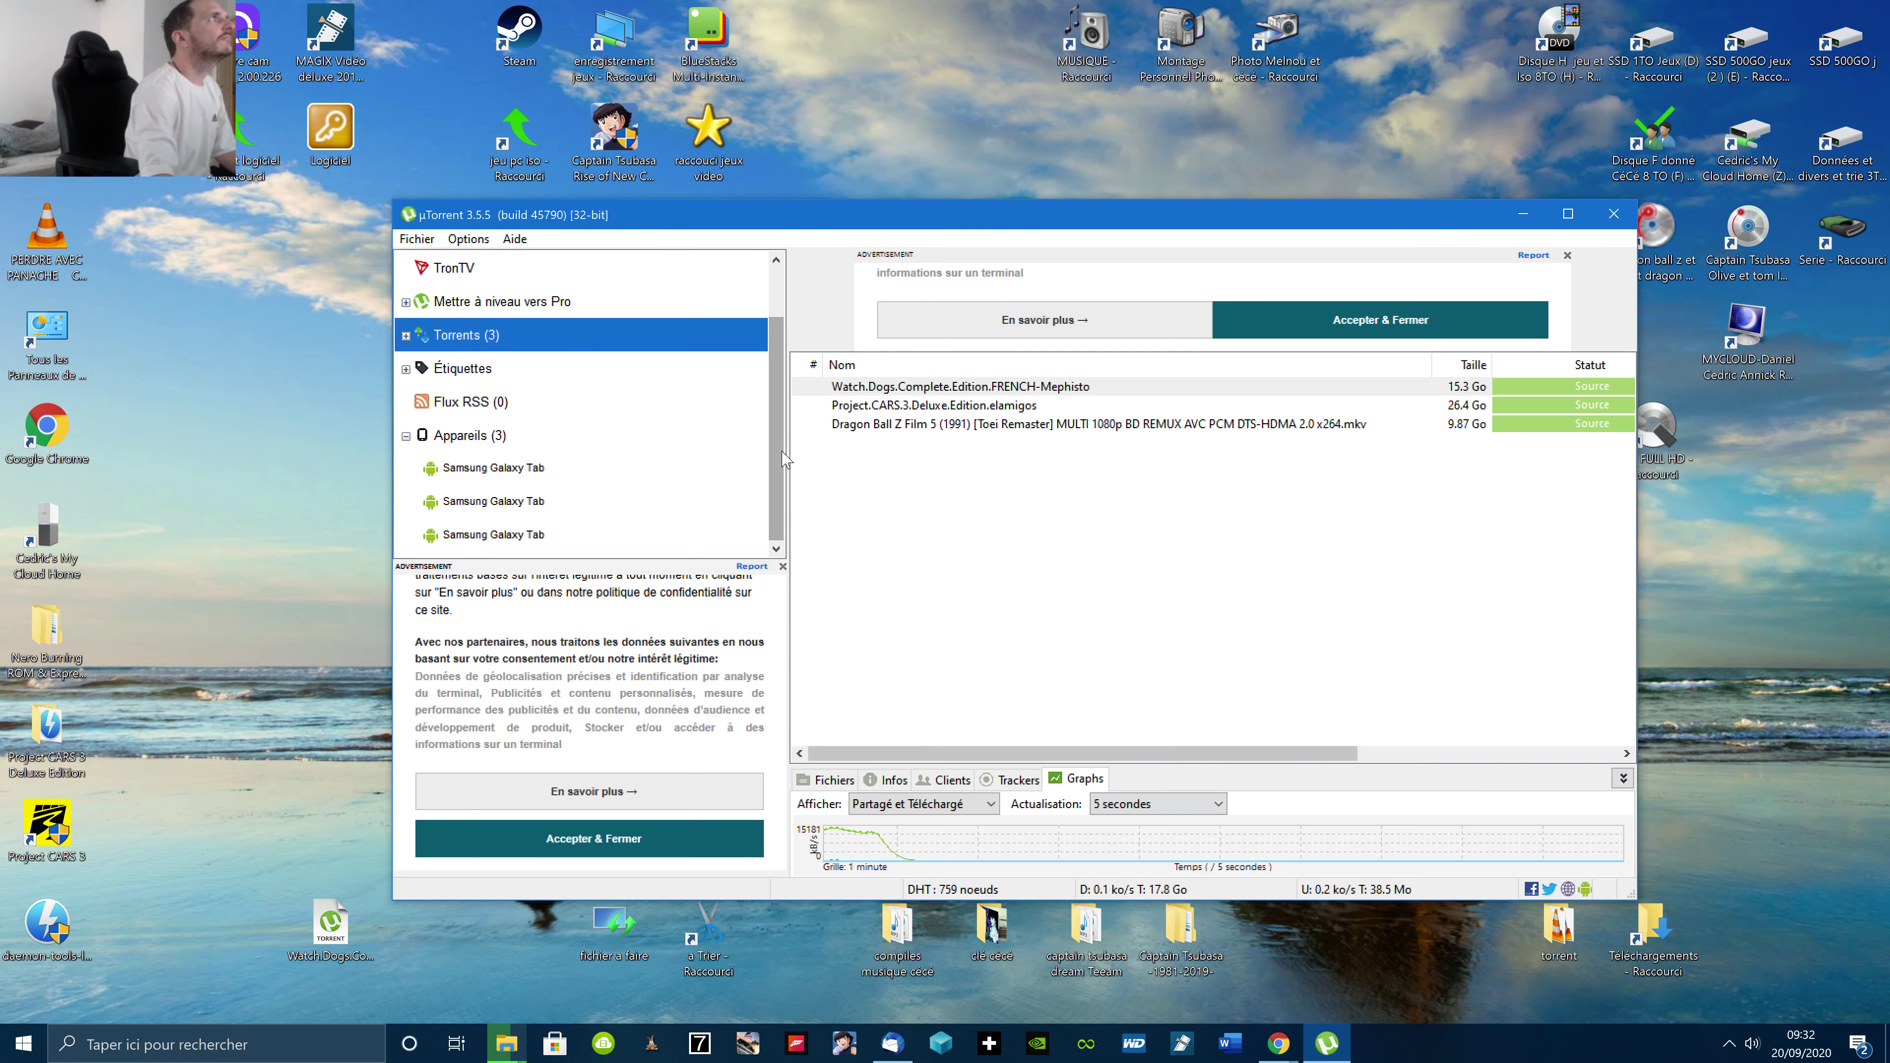
right_click(1018, 395)
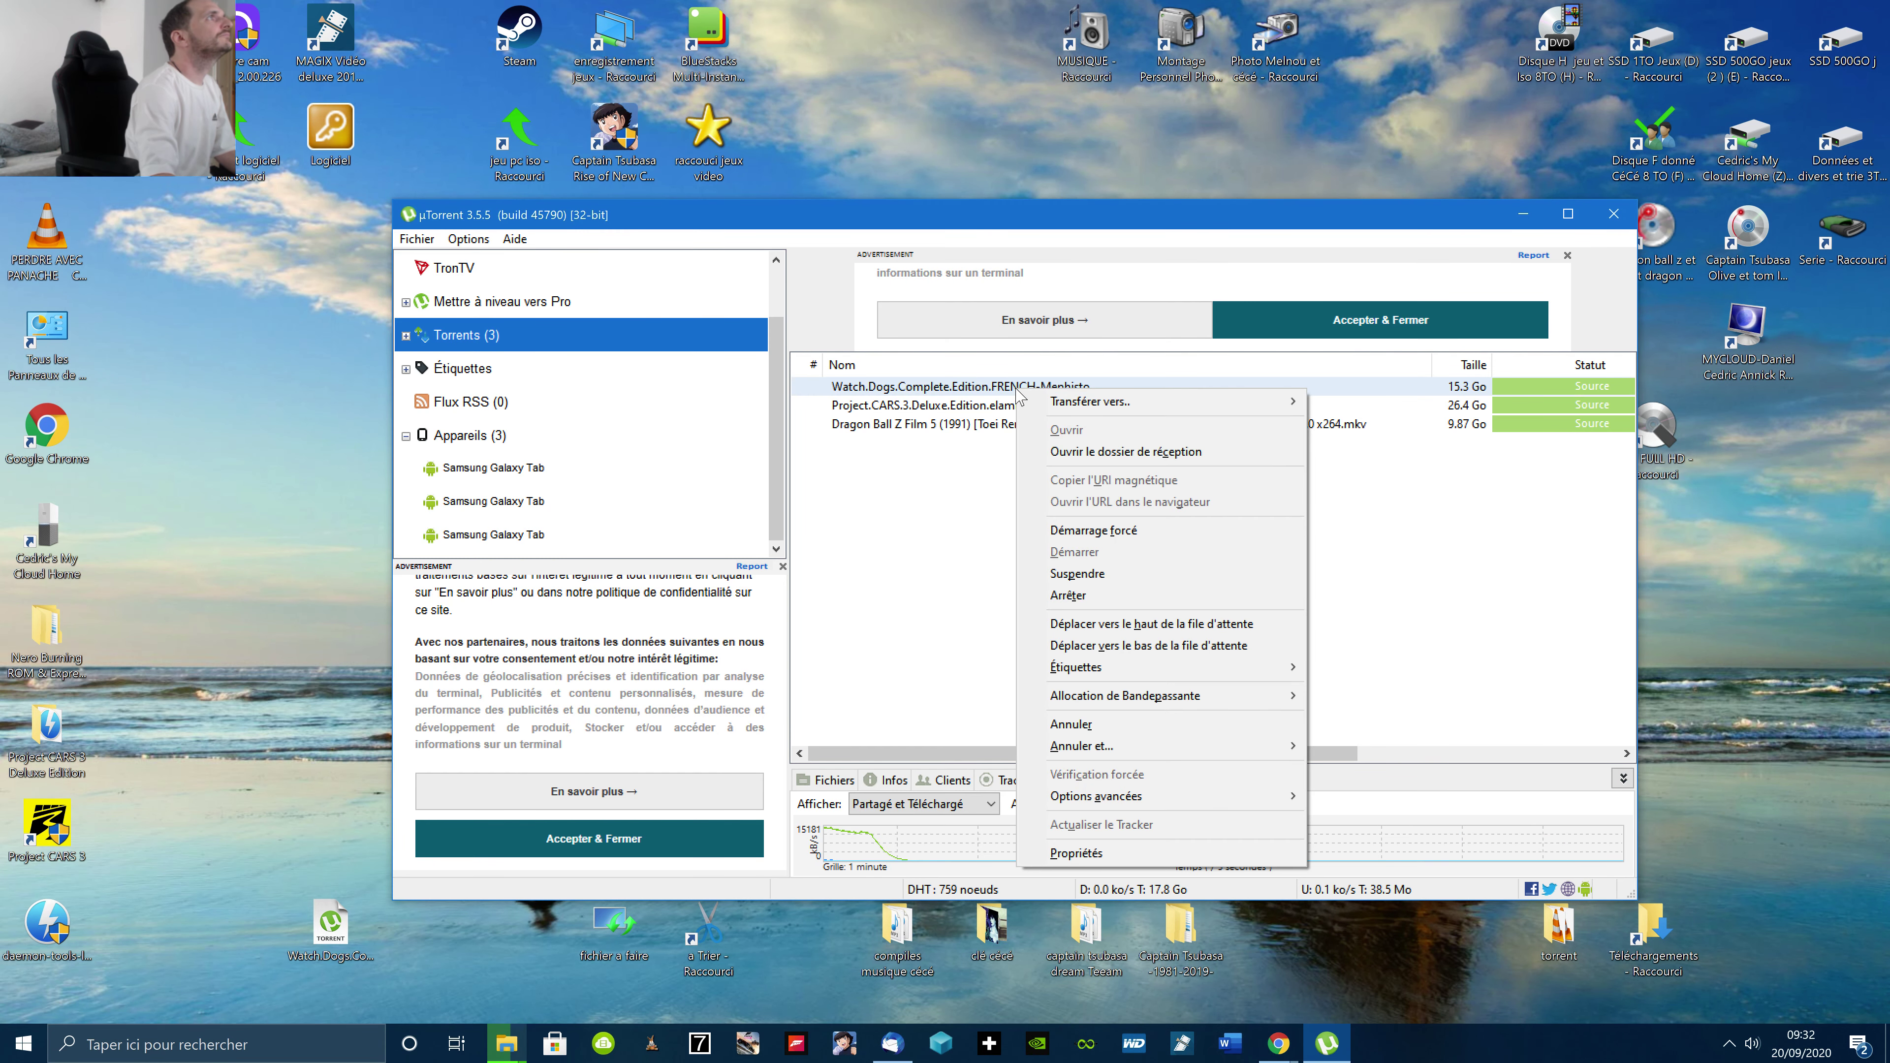
click(1100, 455)
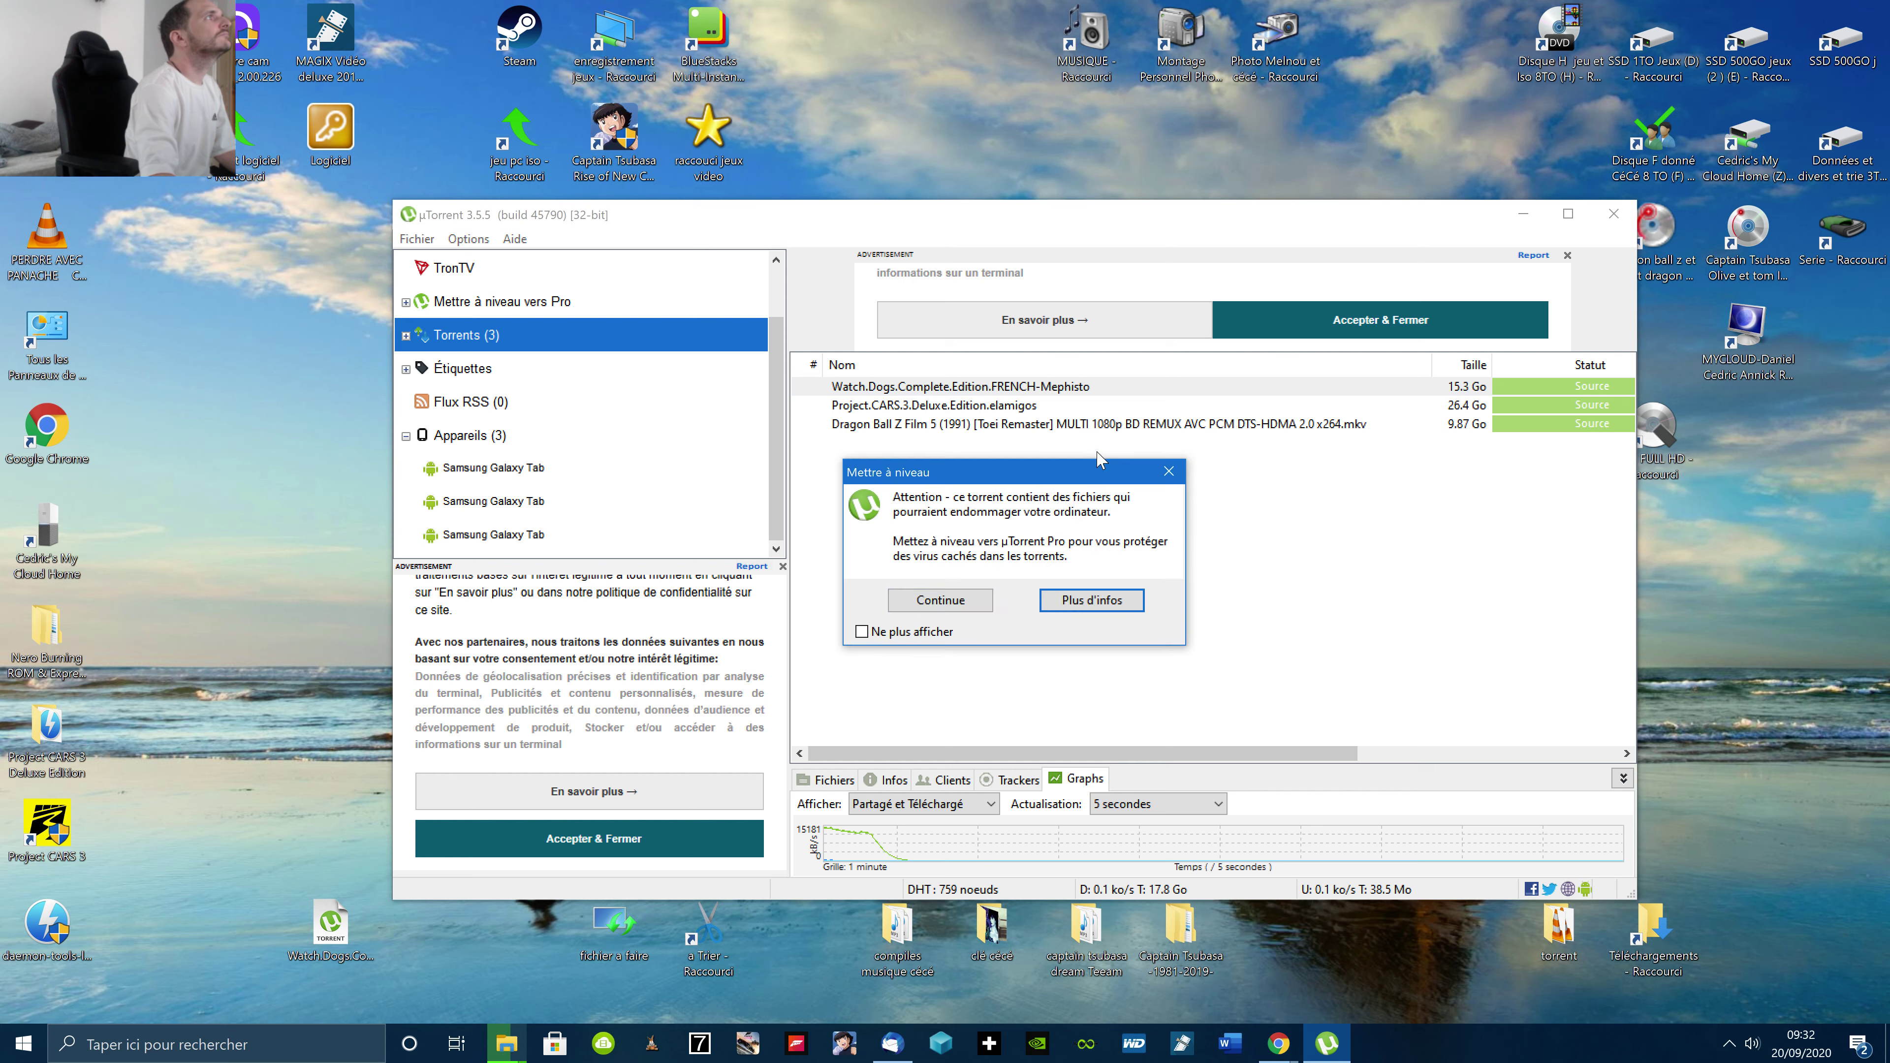
click(941, 601)
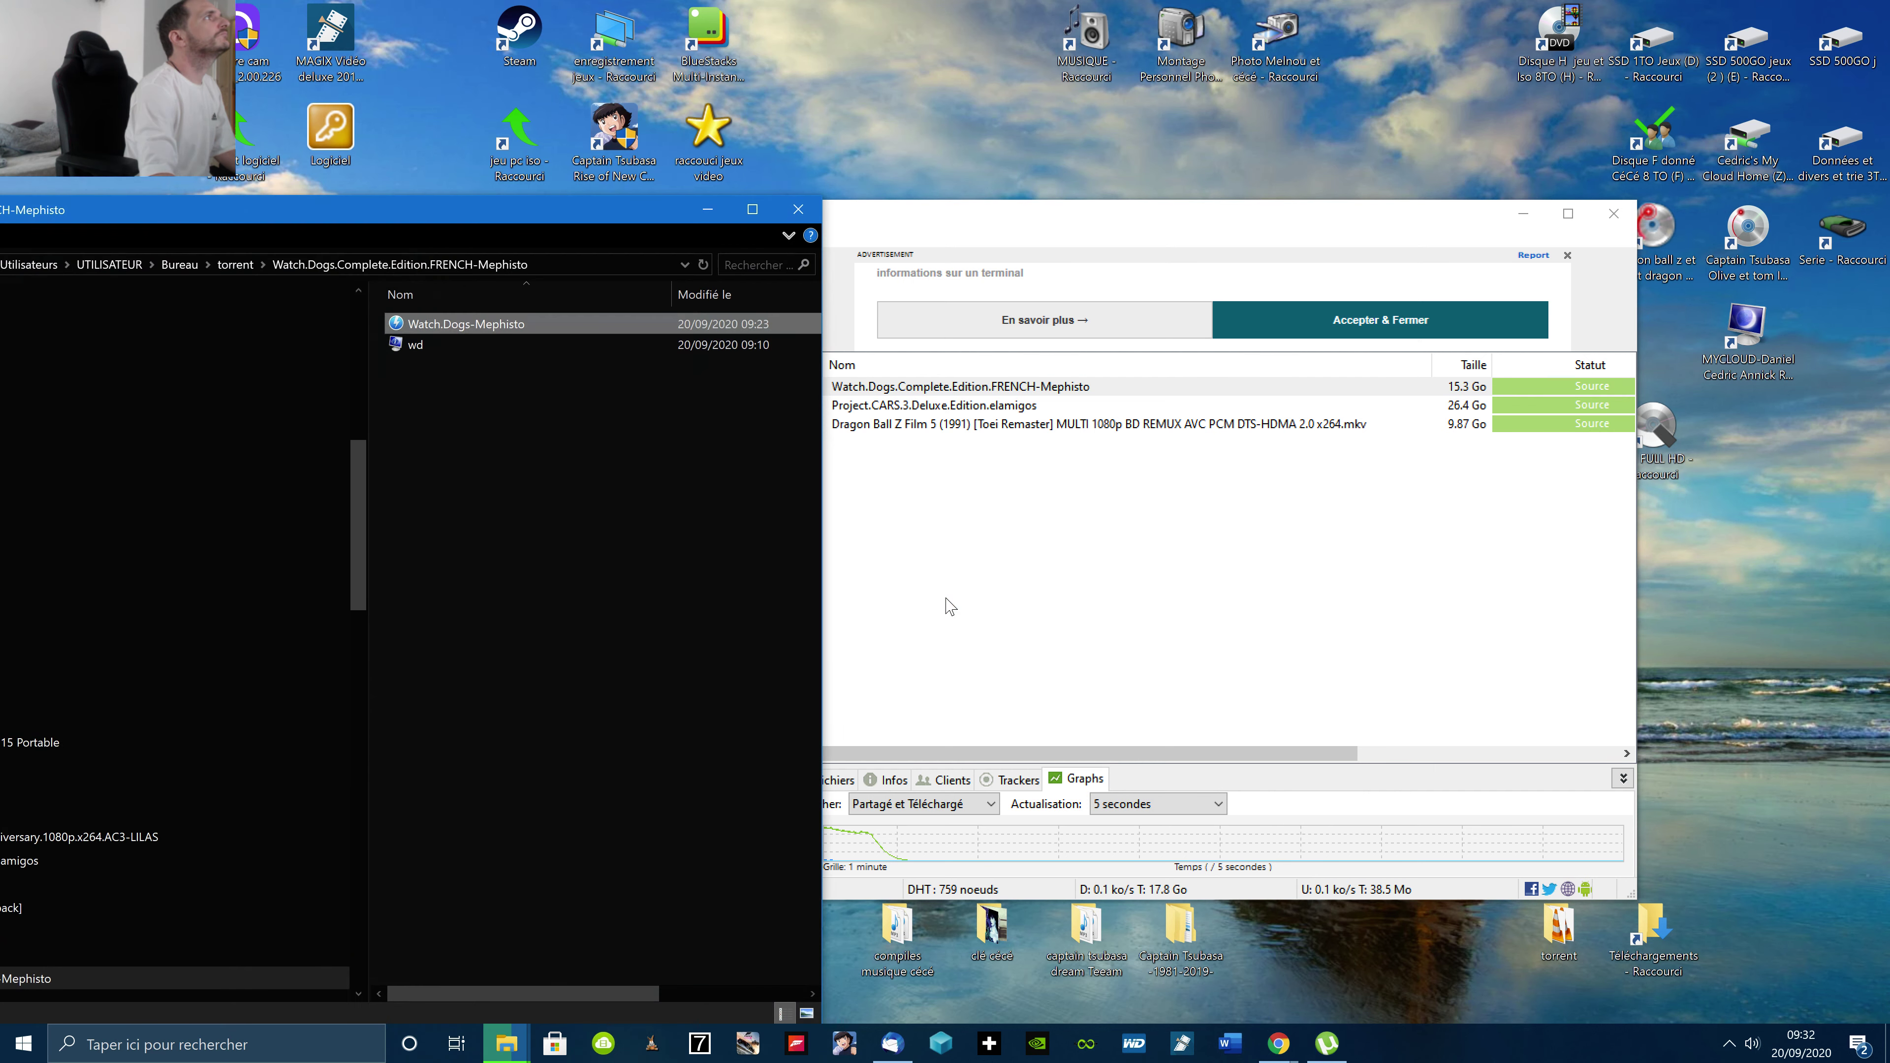
Mount the Watch.Dogs-Mephisto image by opening it and accepting the security warning, and close the torrent folder window
right_click(477, 318)
key(Escape)
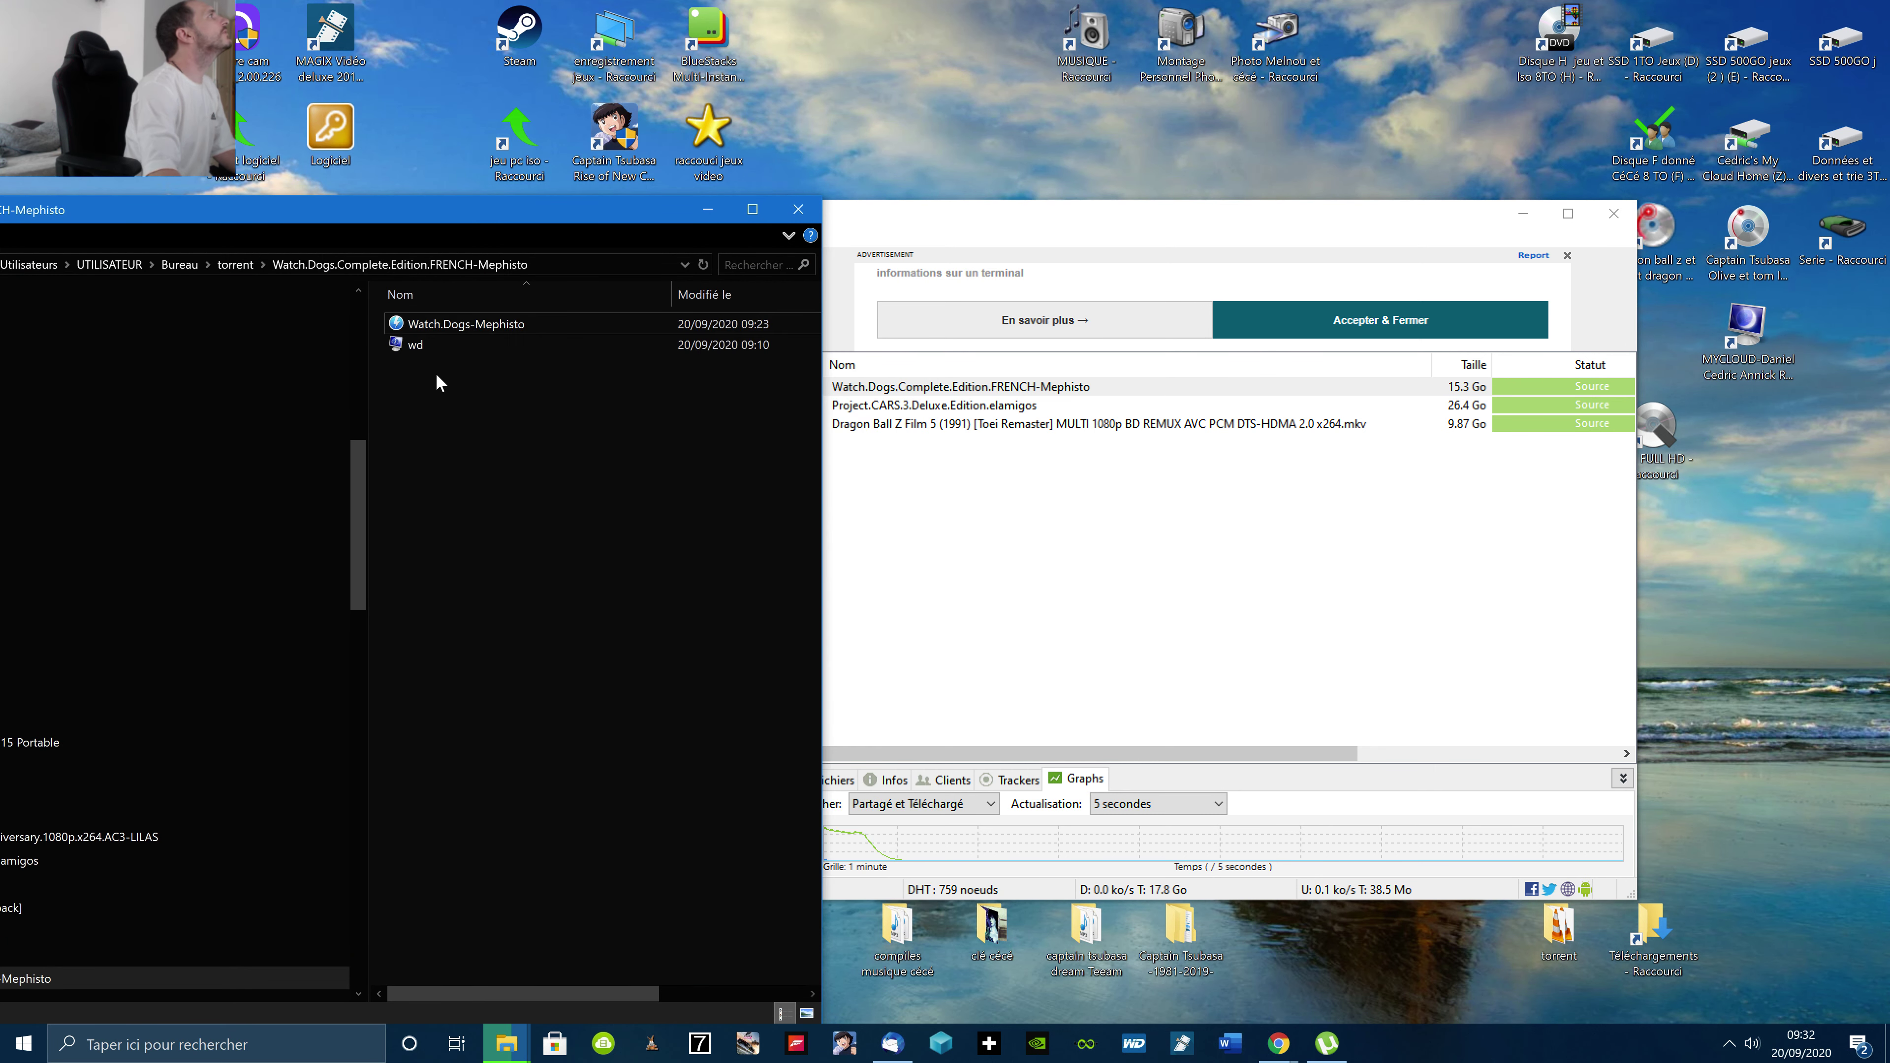
click(467, 324)
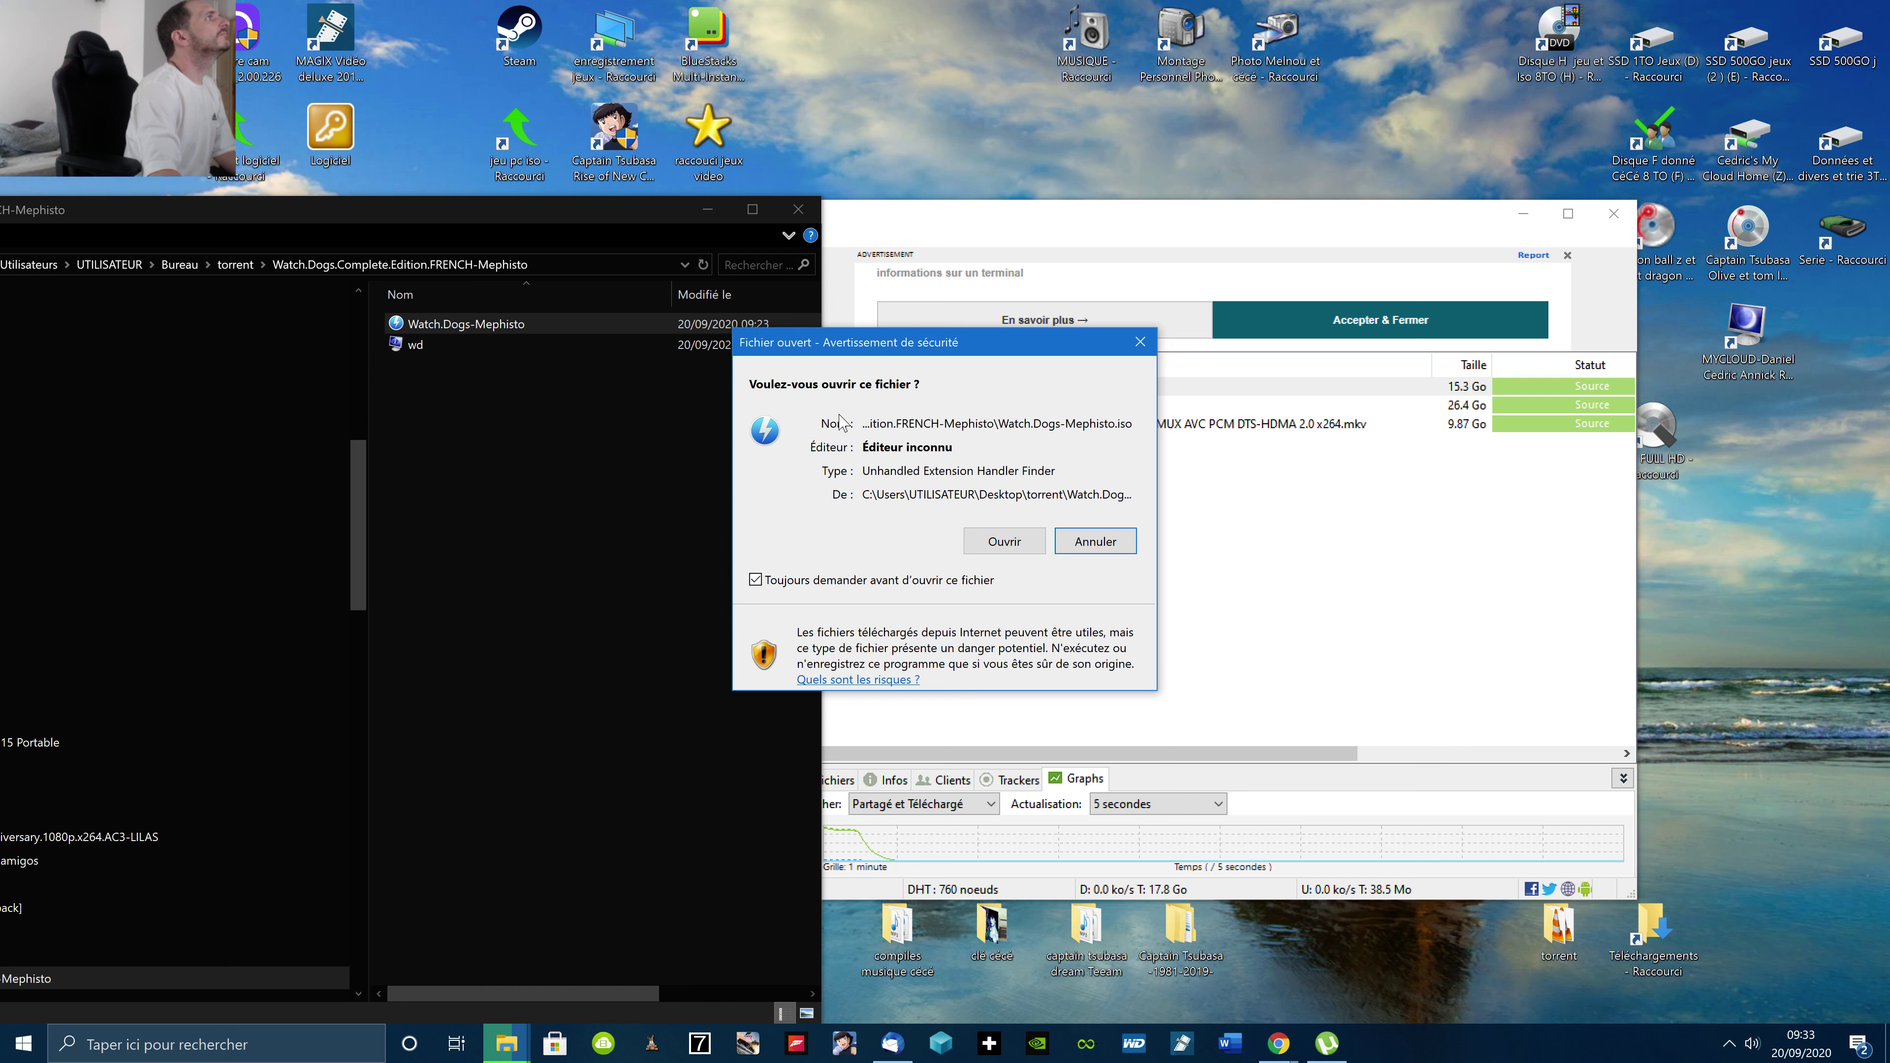
click(1005, 542)
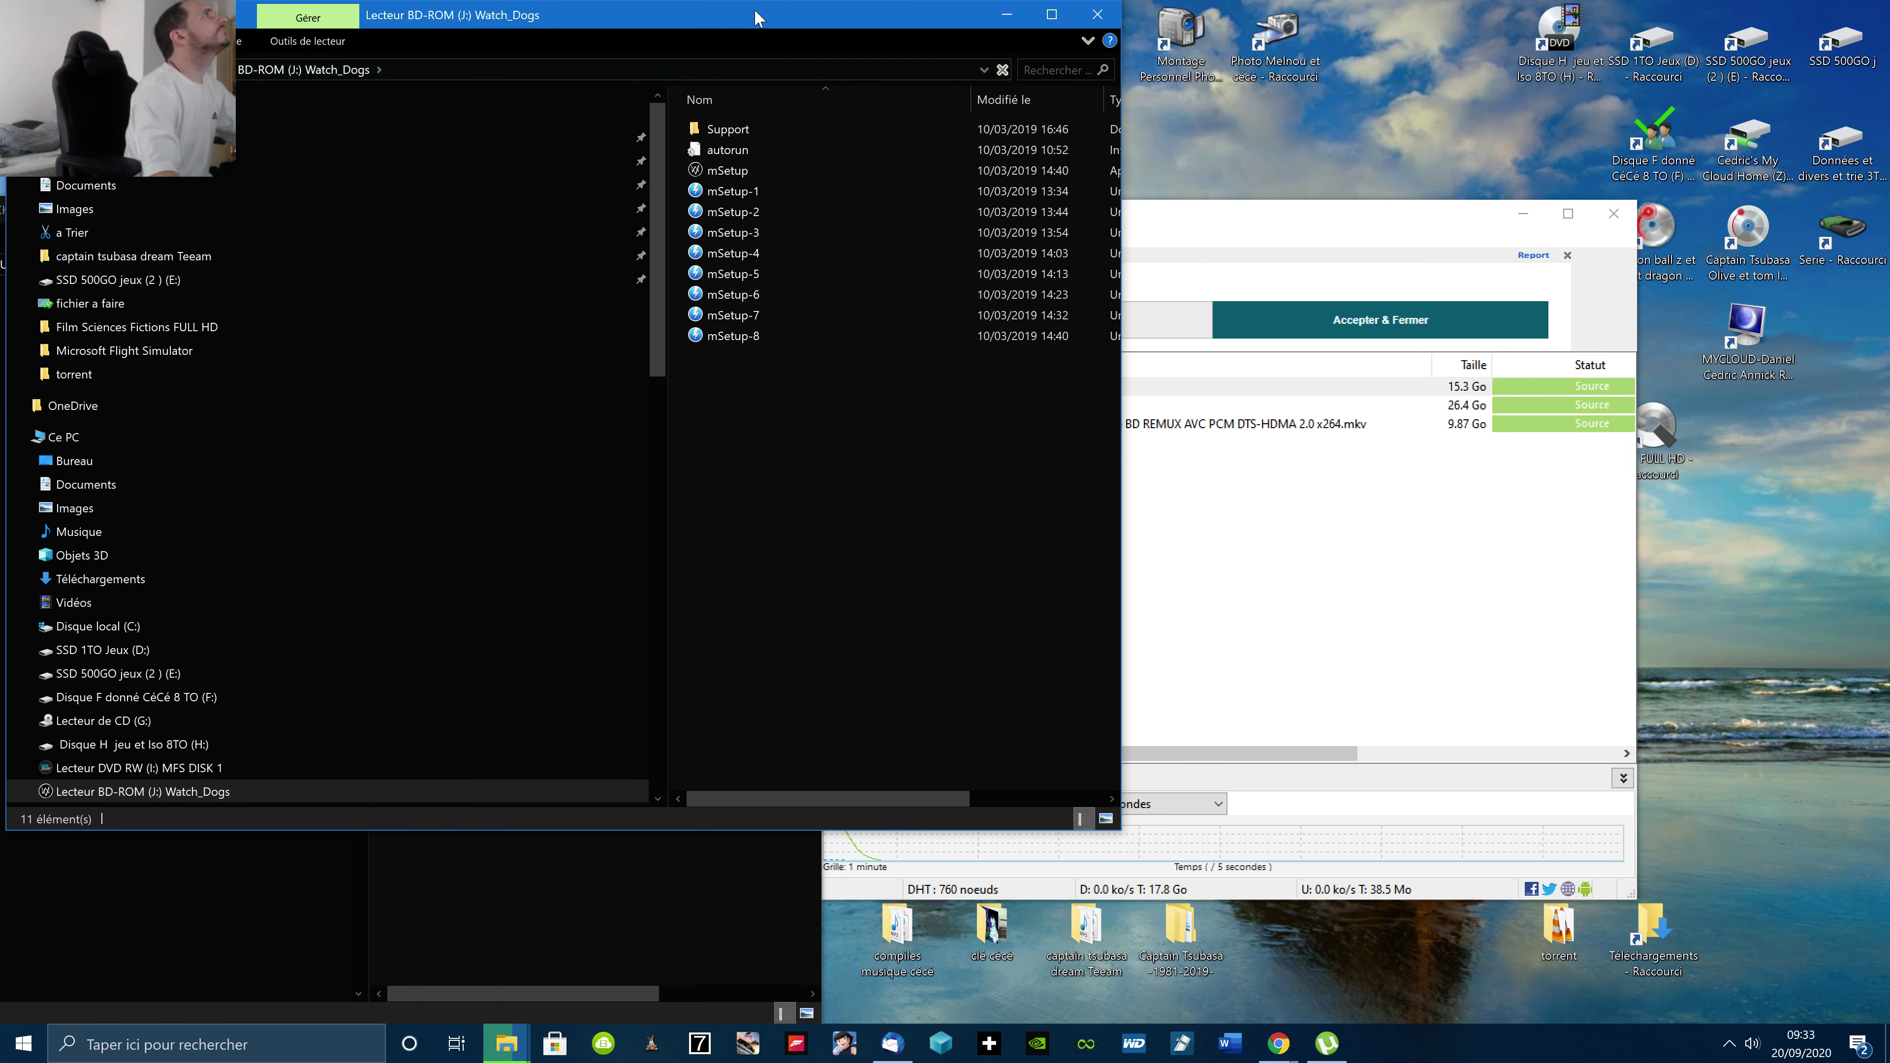
drag(748, 7, 1345, 156)
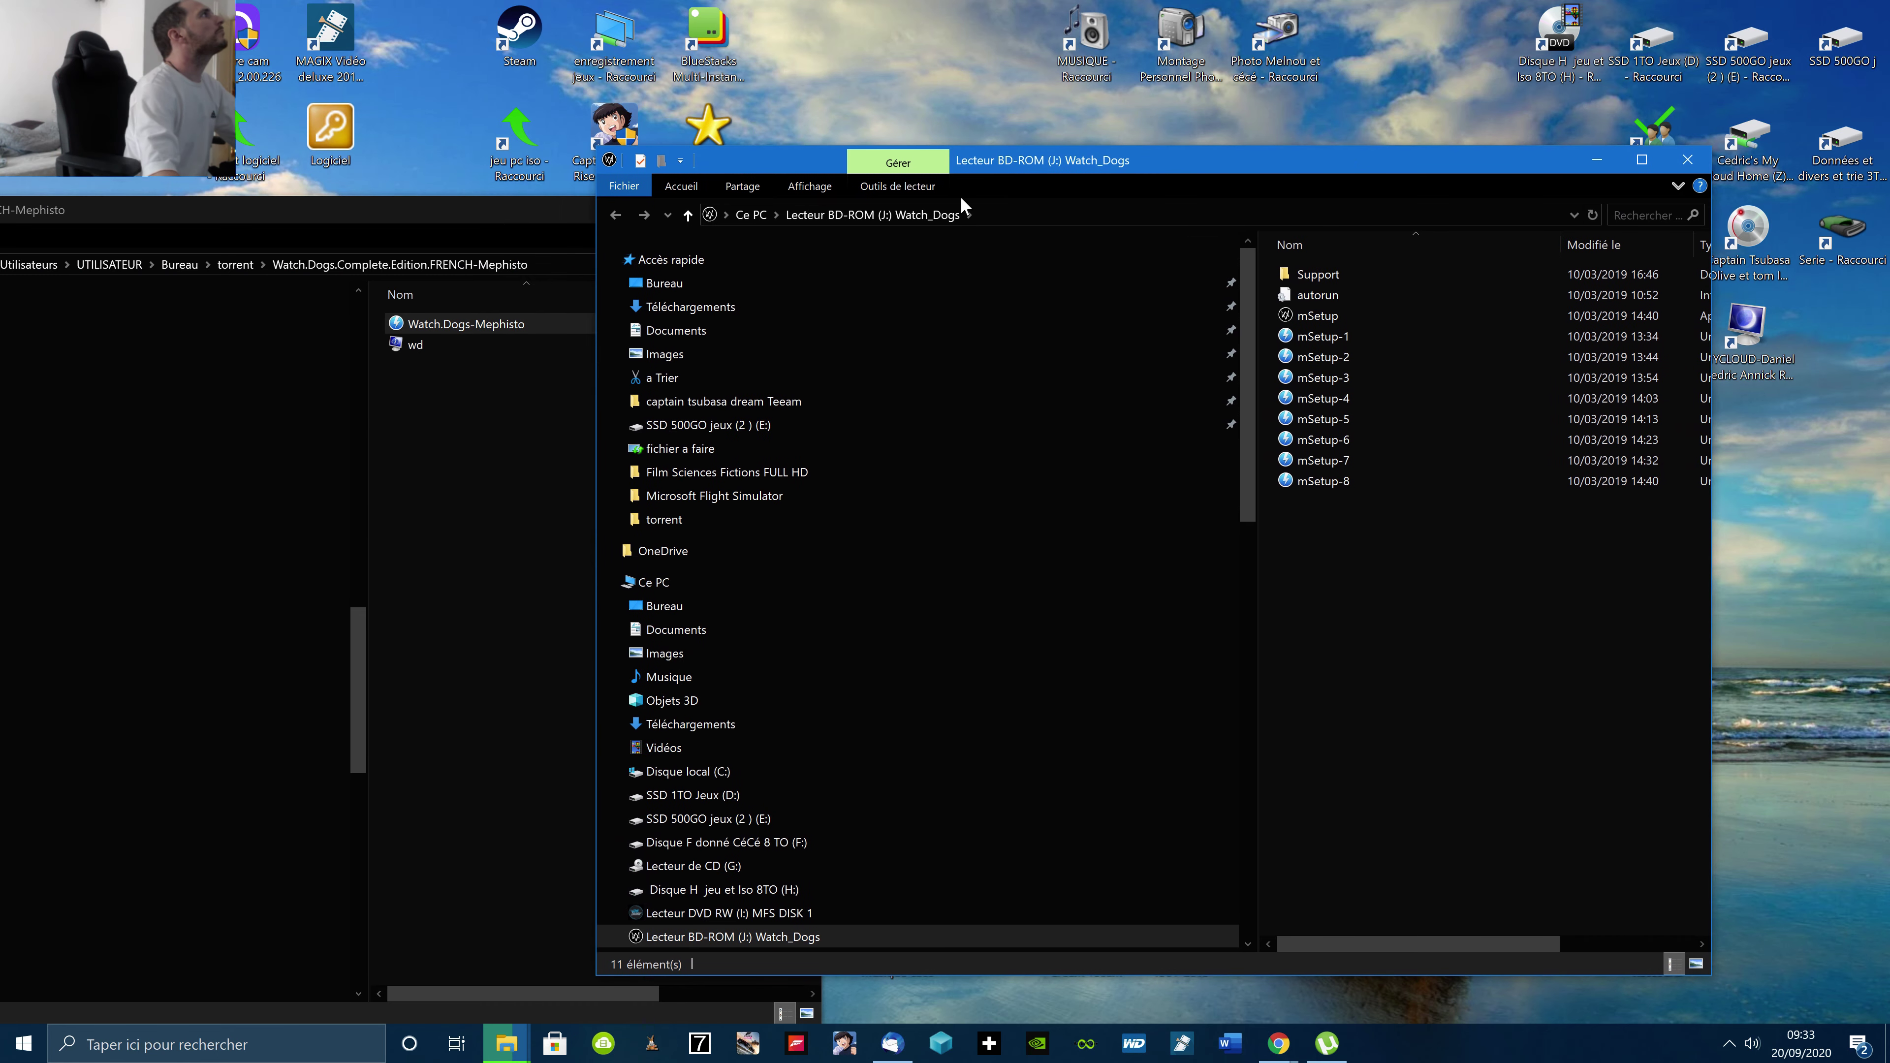
click(498, 212)
click(804, 209)
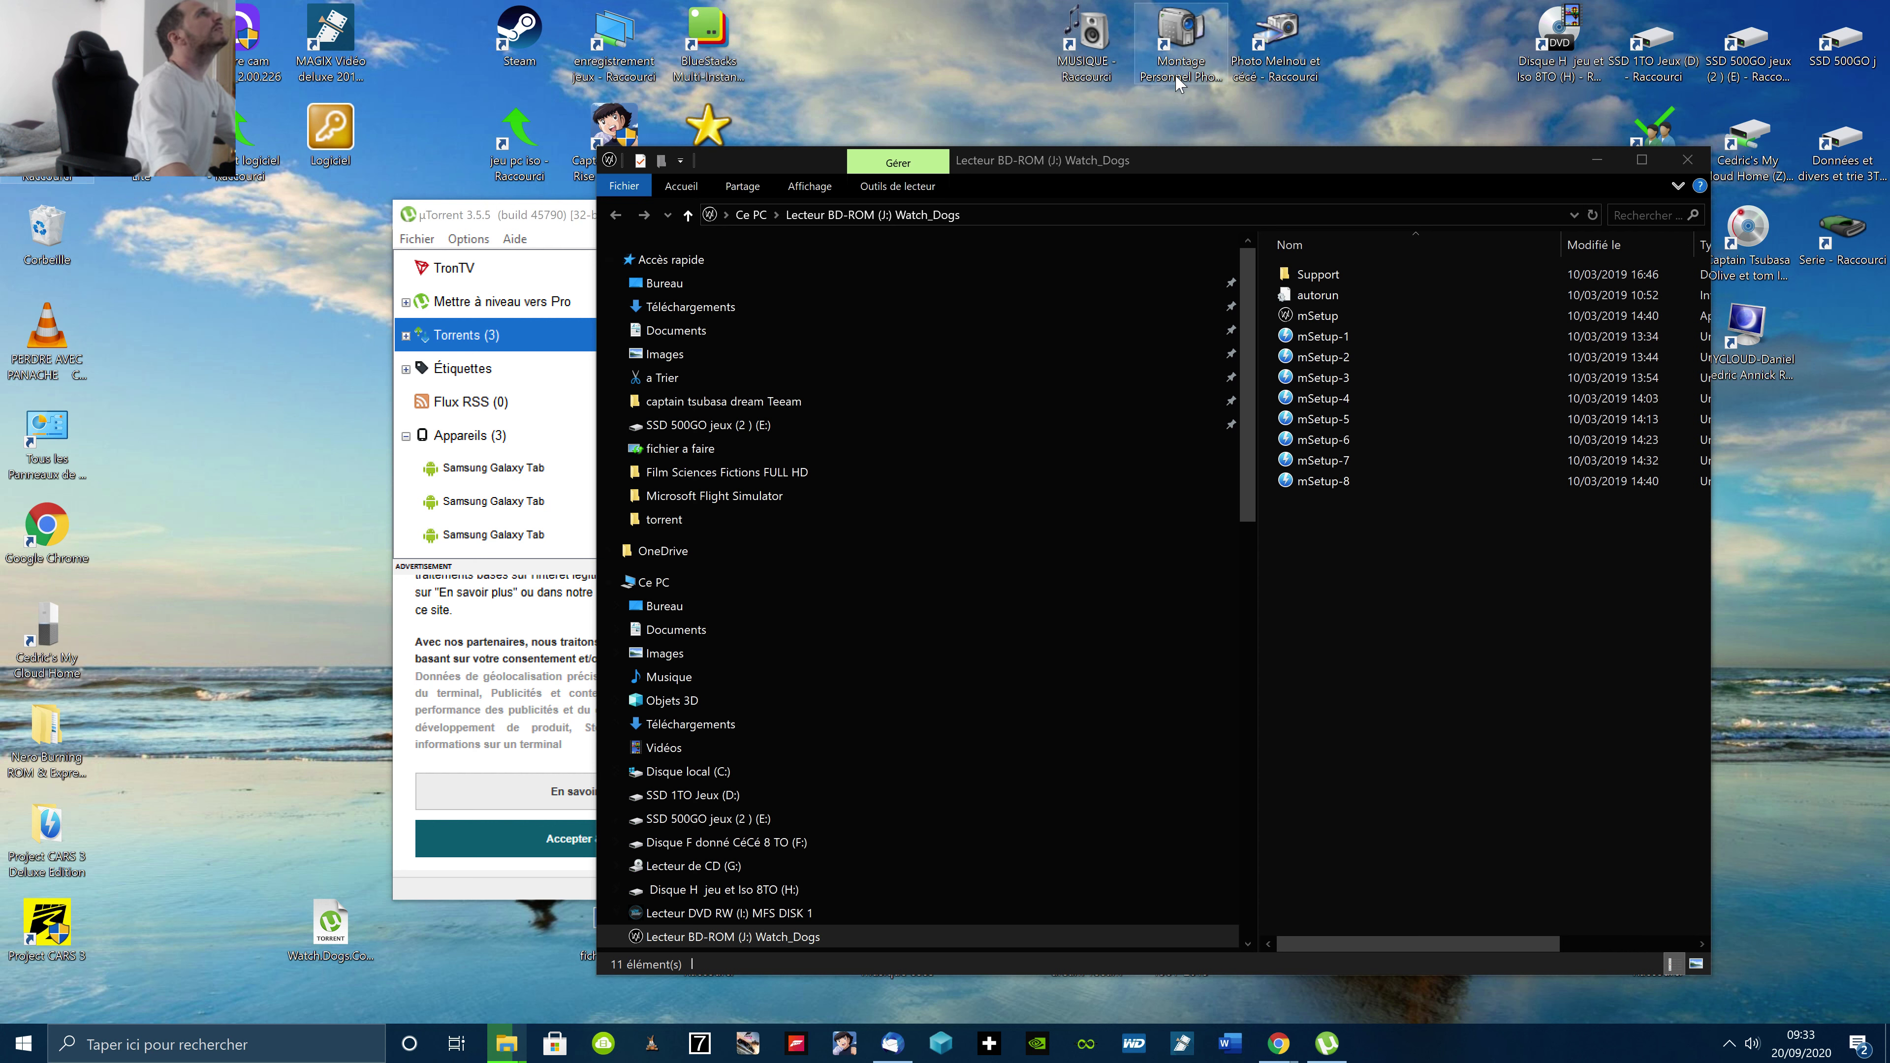
Open SSD 1TO Jeux (D:), look through the list of drives and examine the contents of the DVD RW drive (I:)
double_click(1648, 60)
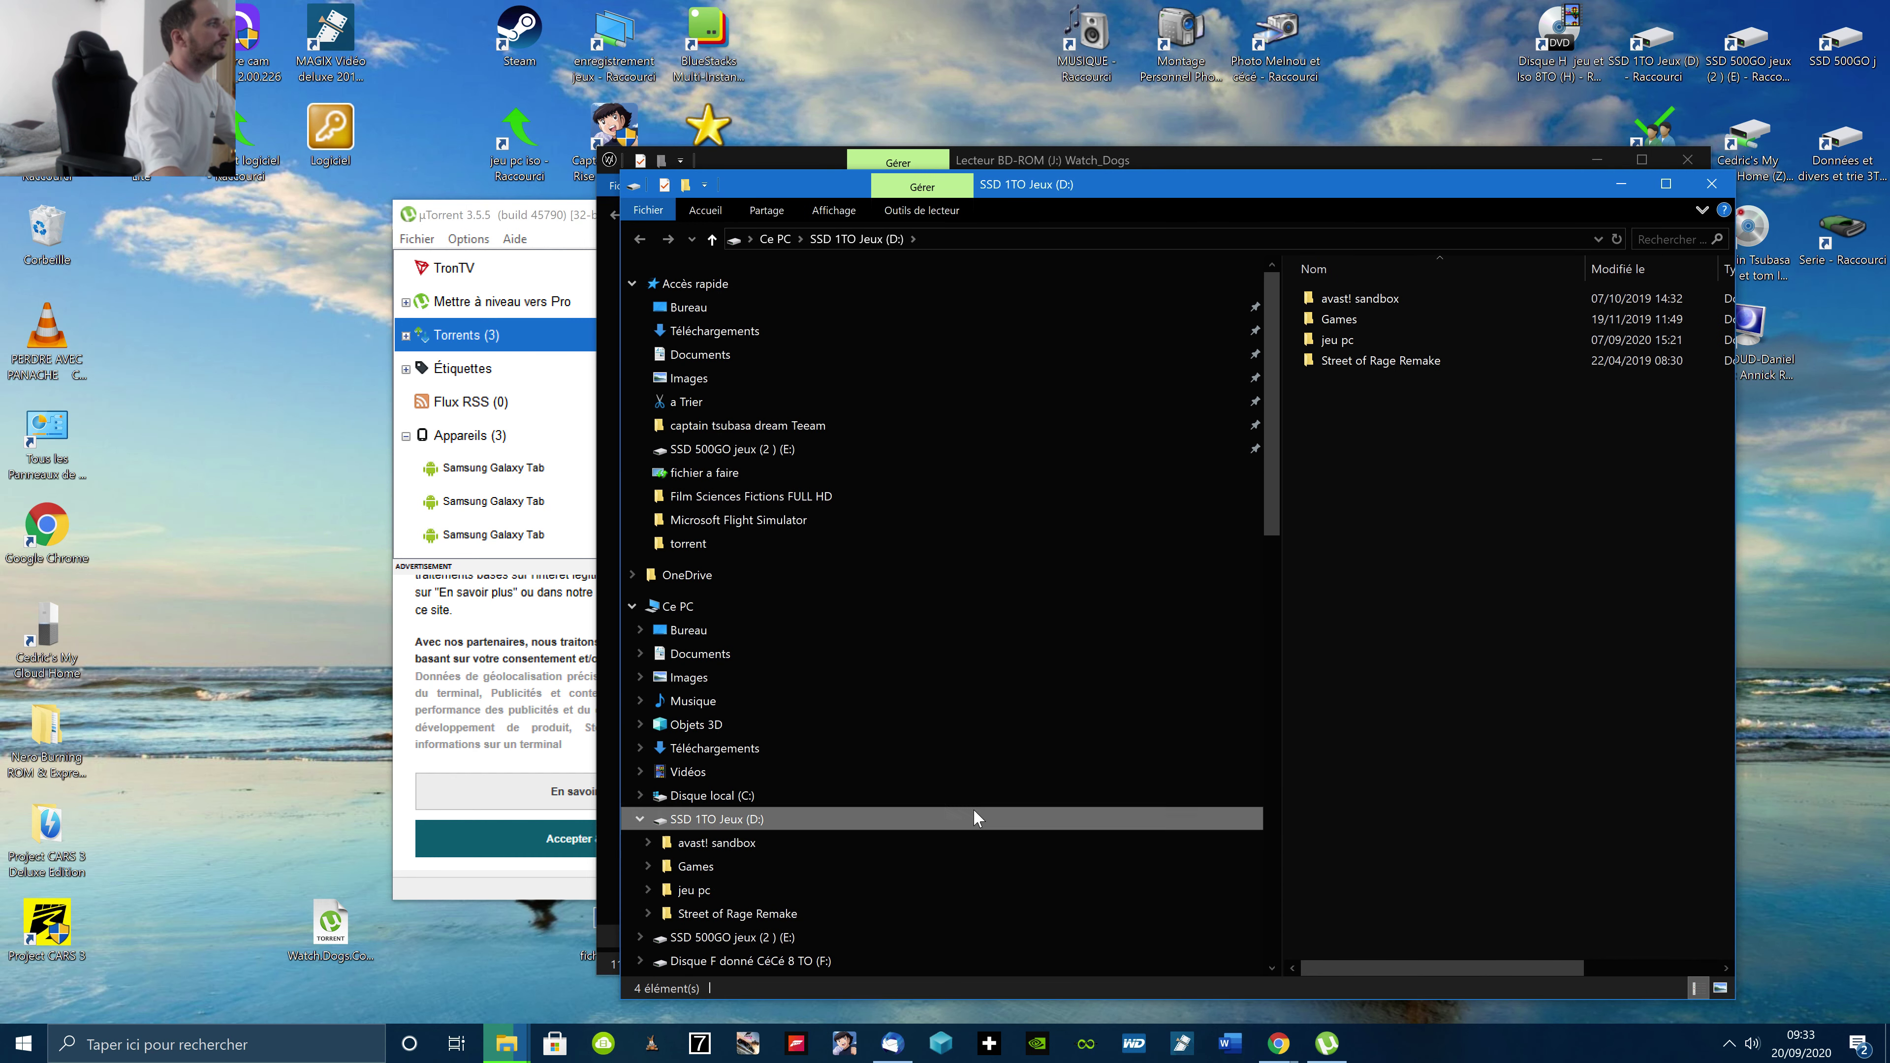
drag(1280, 502, 1279, 592)
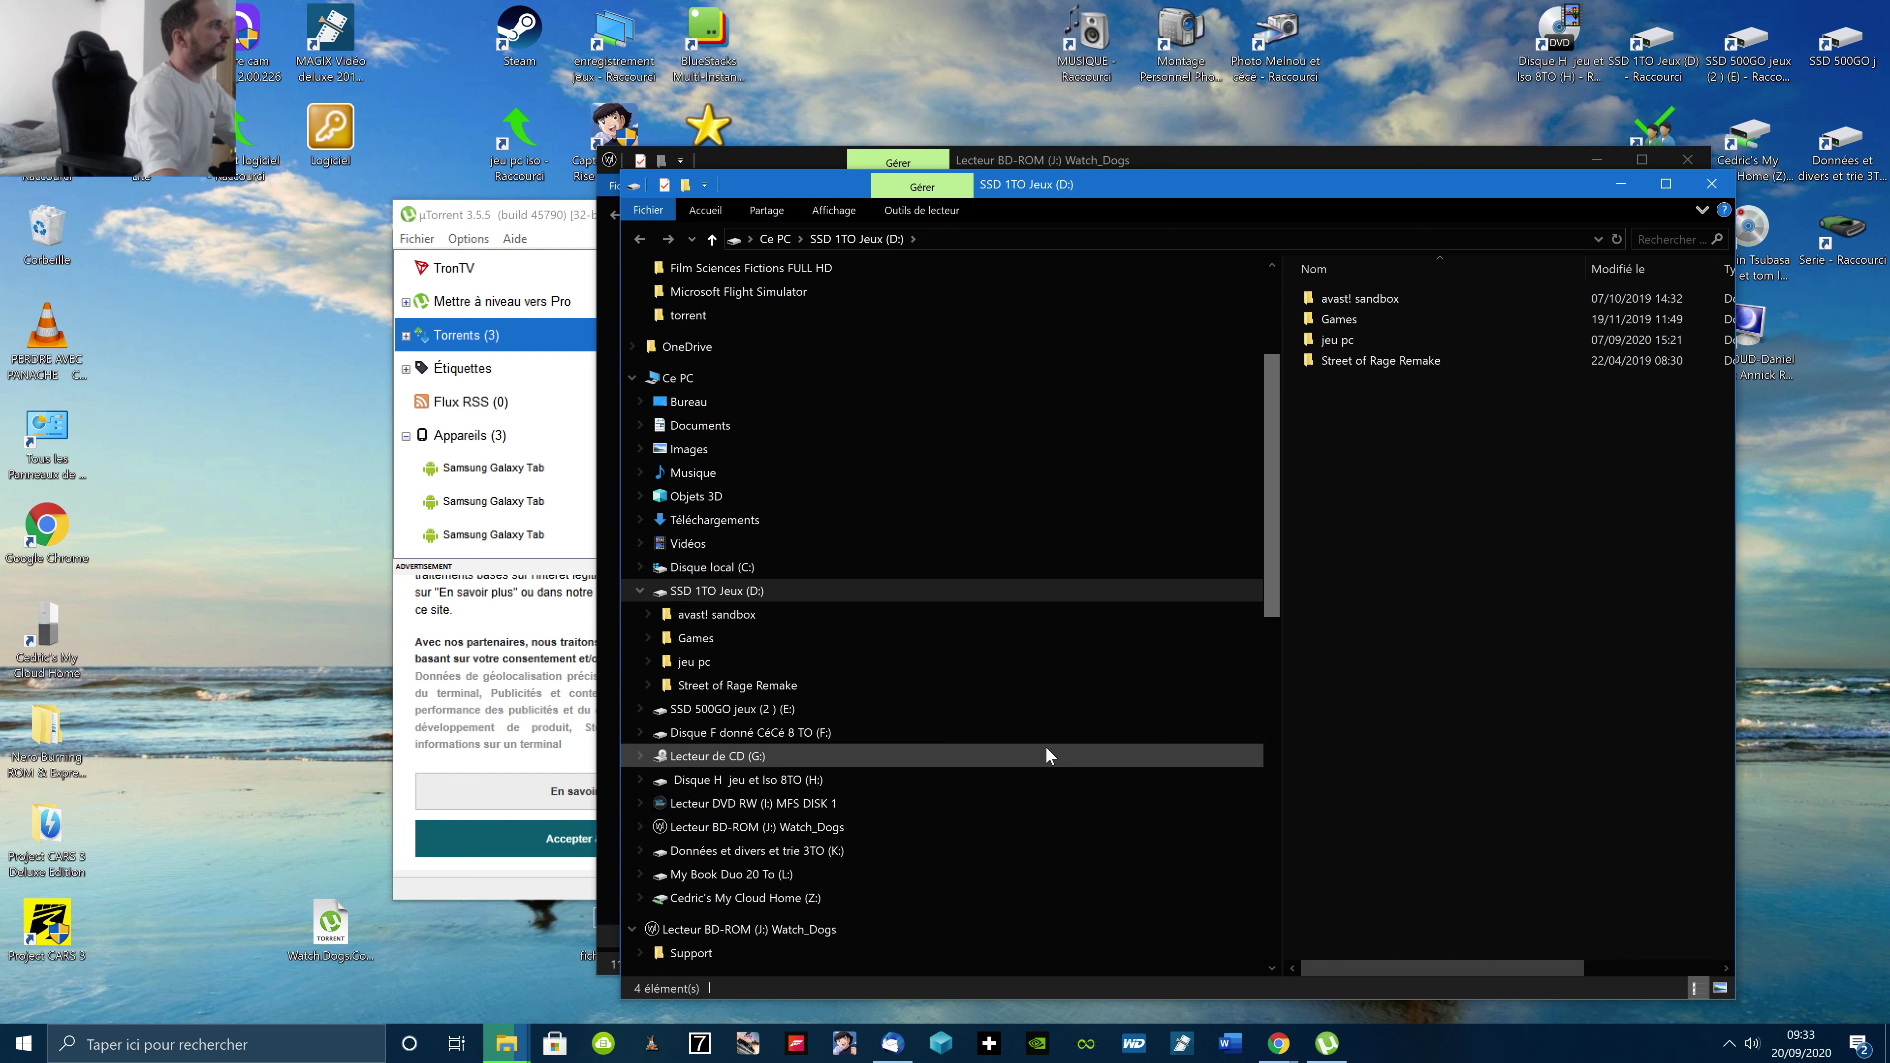
click(765, 804)
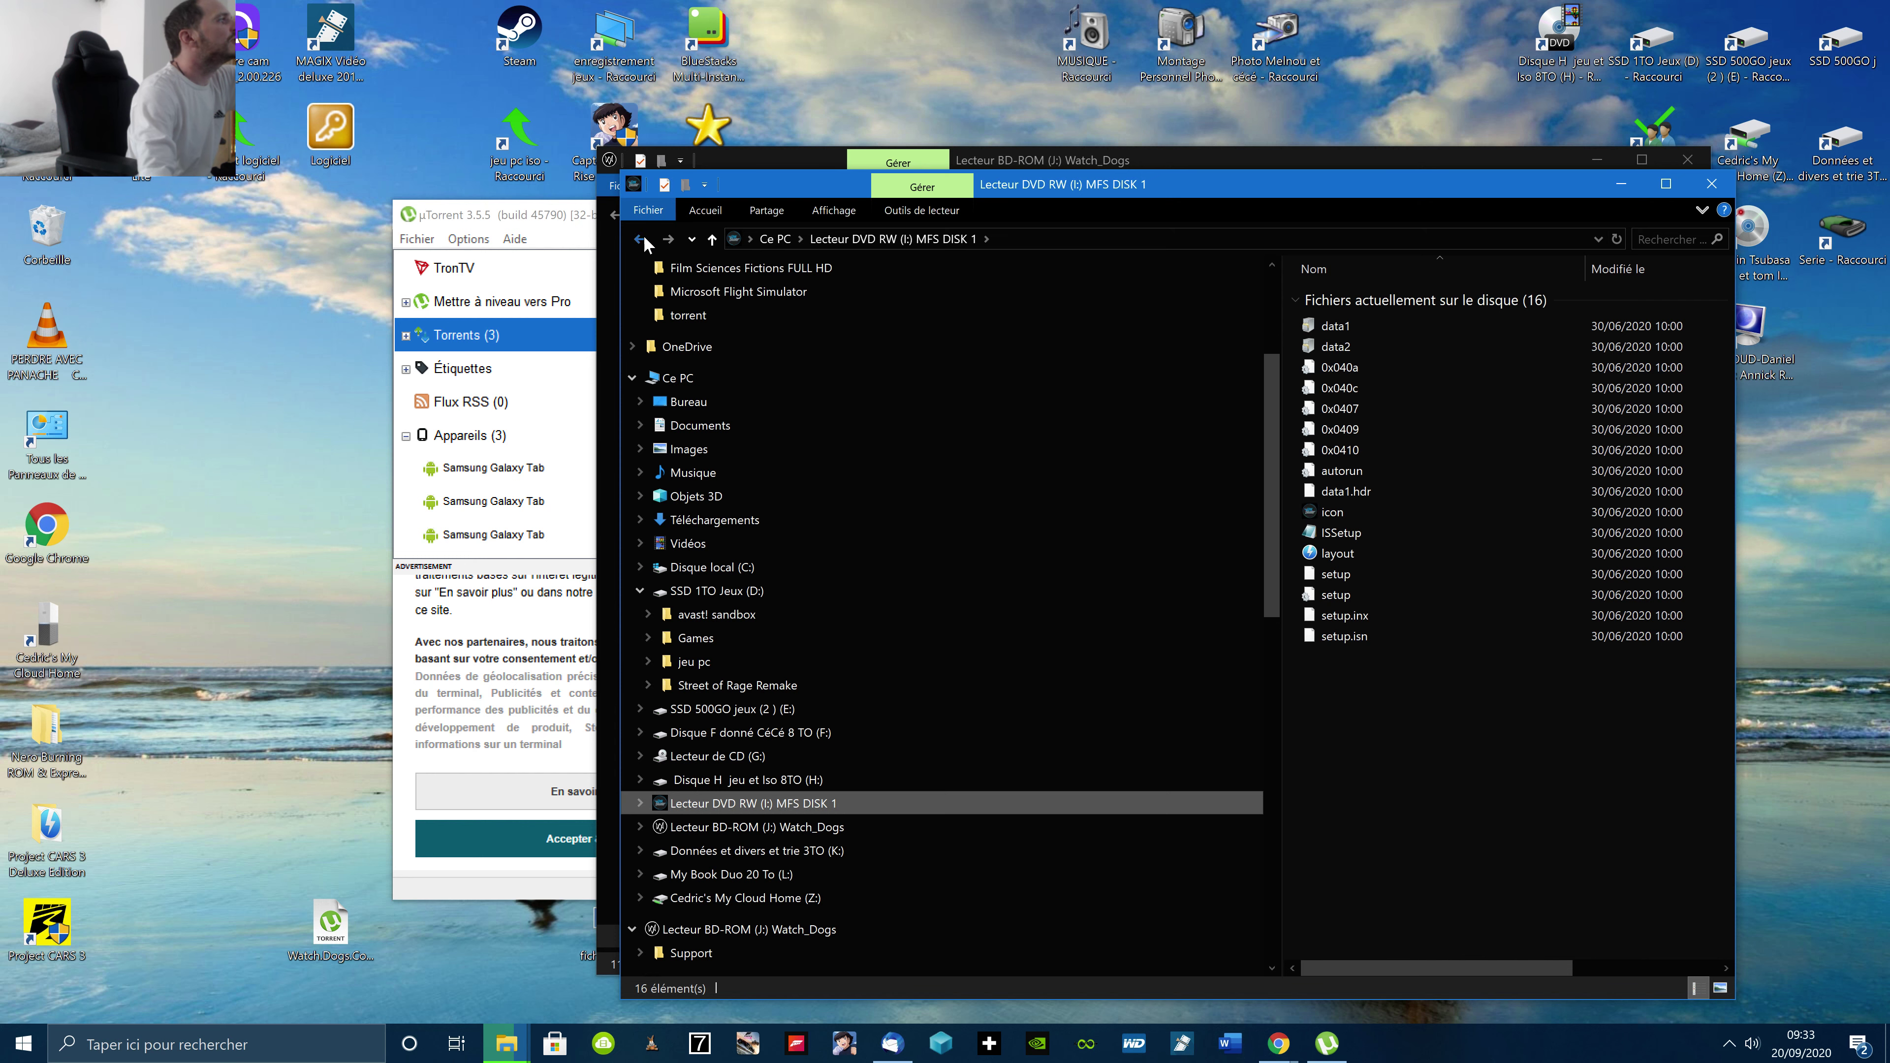
click(640, 239)
drag(1271, 586, 1302, 775)
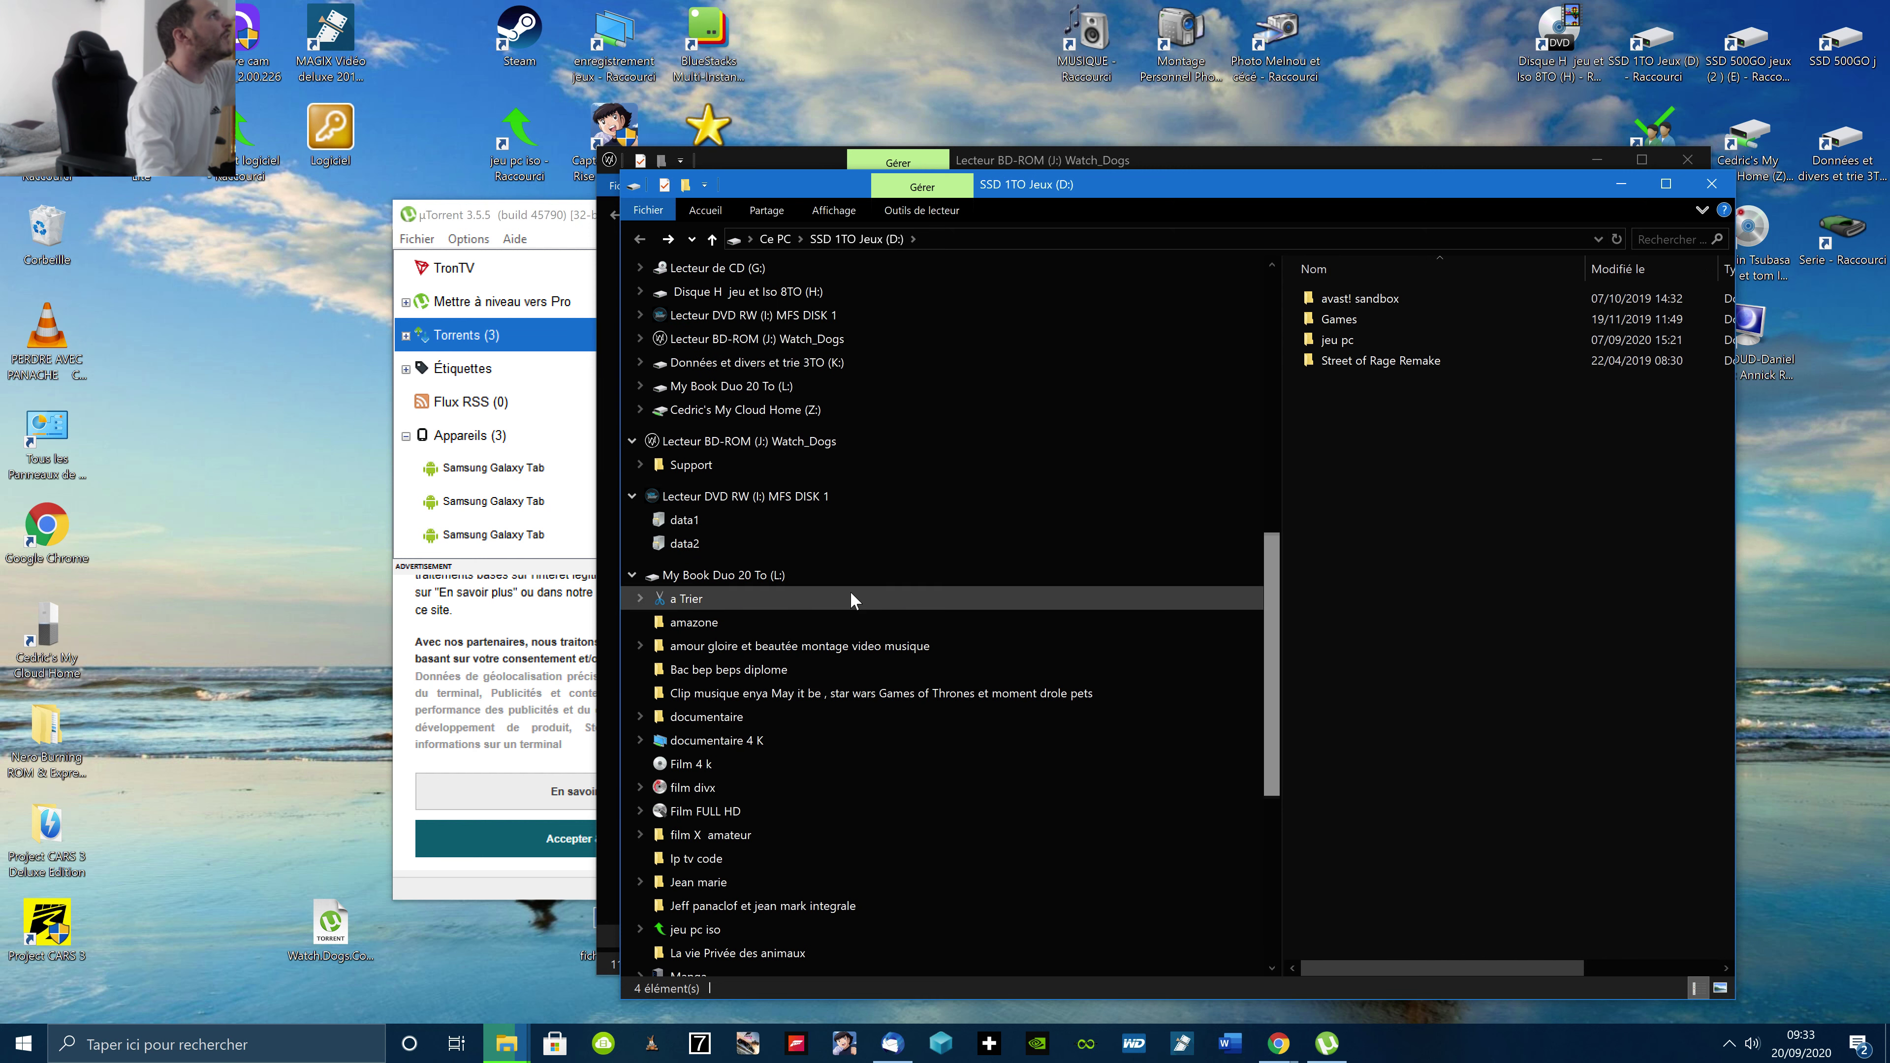
Run mSetup from the mounted Watch_Dogs BD-ROM drive (J:), start the installation in the proposed folder and minimize the drive window
click(730, 342)
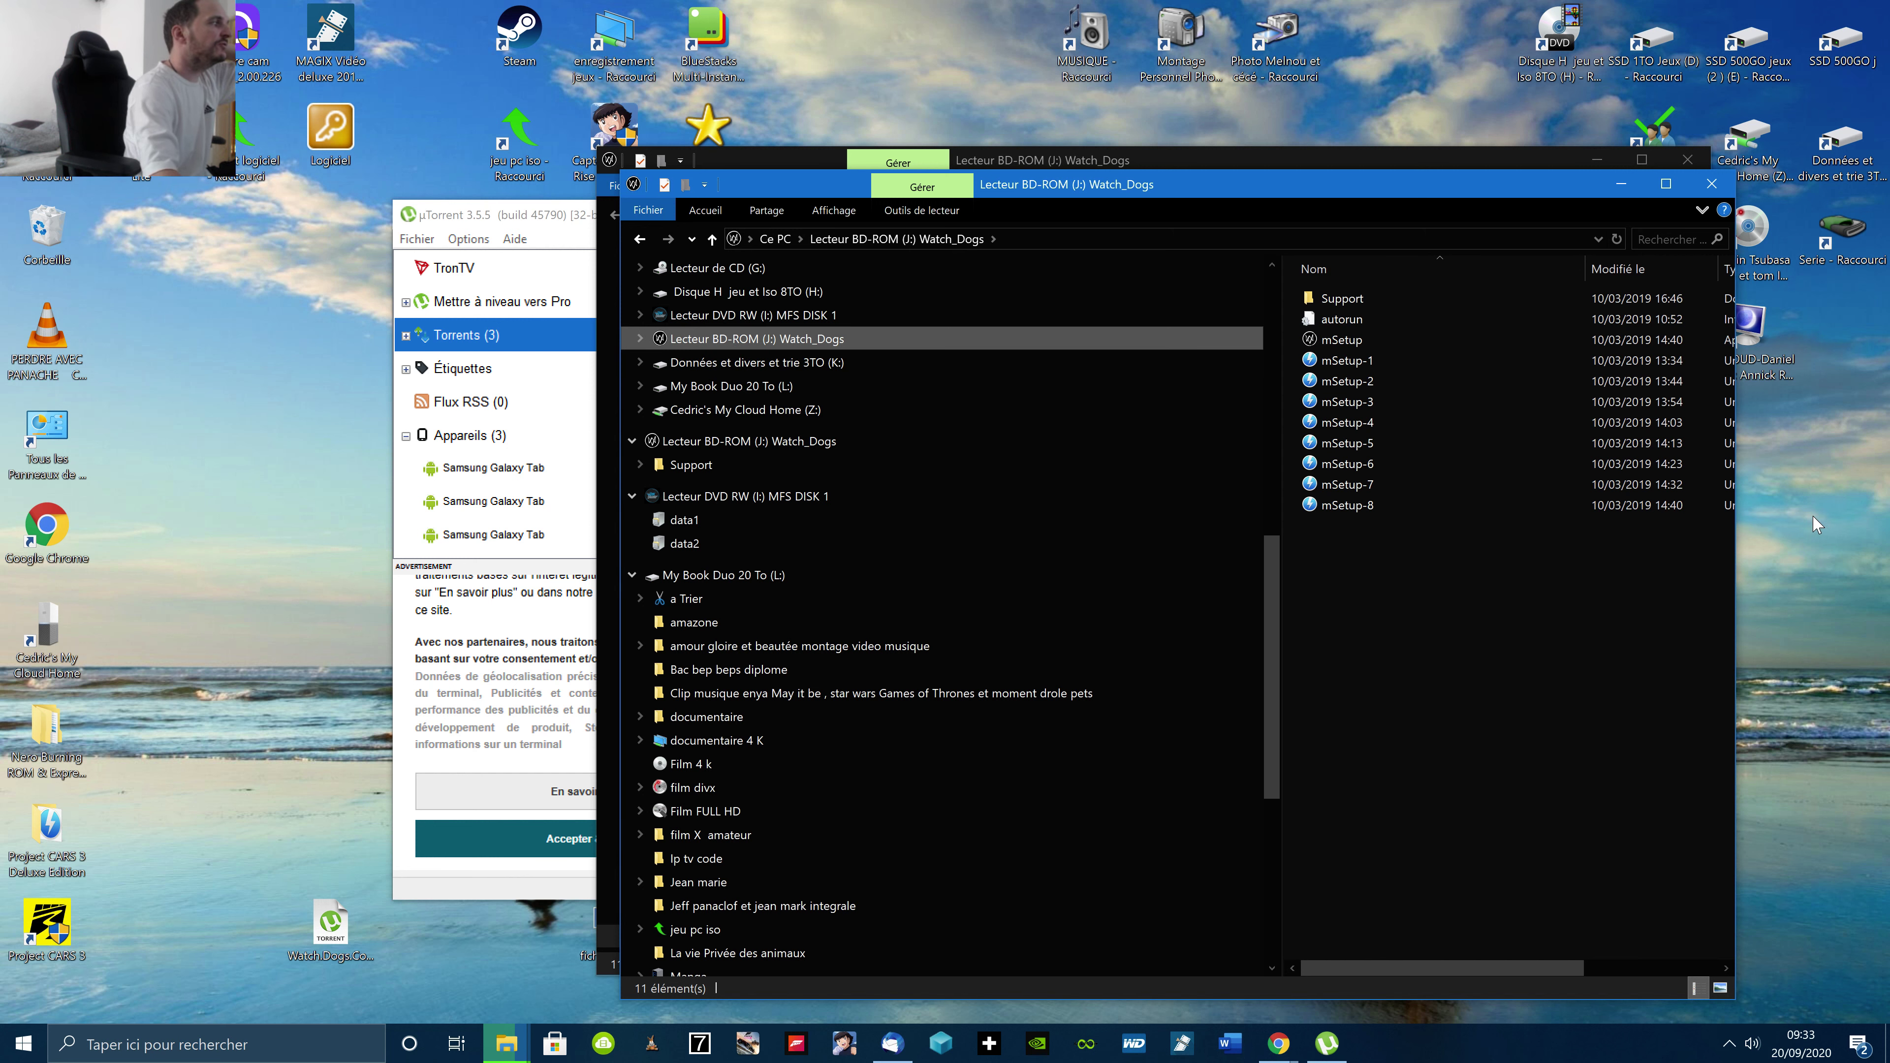
double_click(1359, 346)
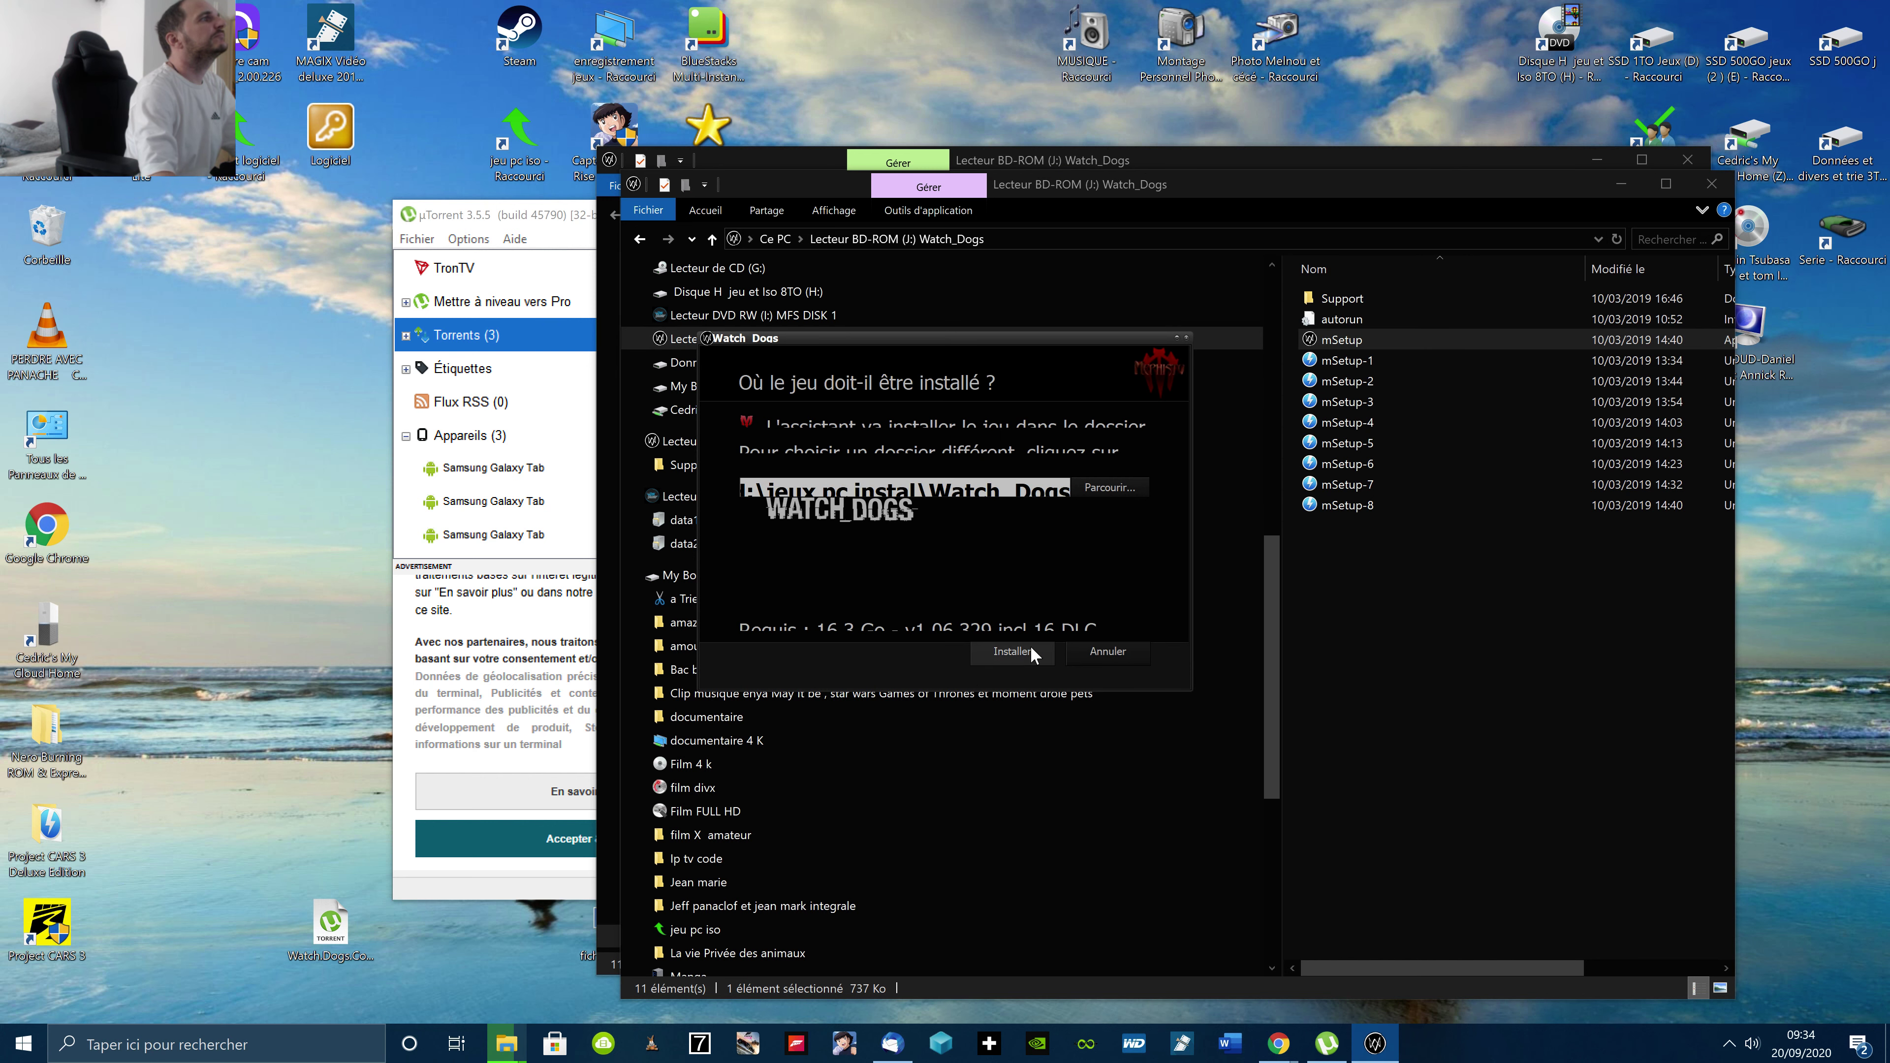
click(1009, 651)
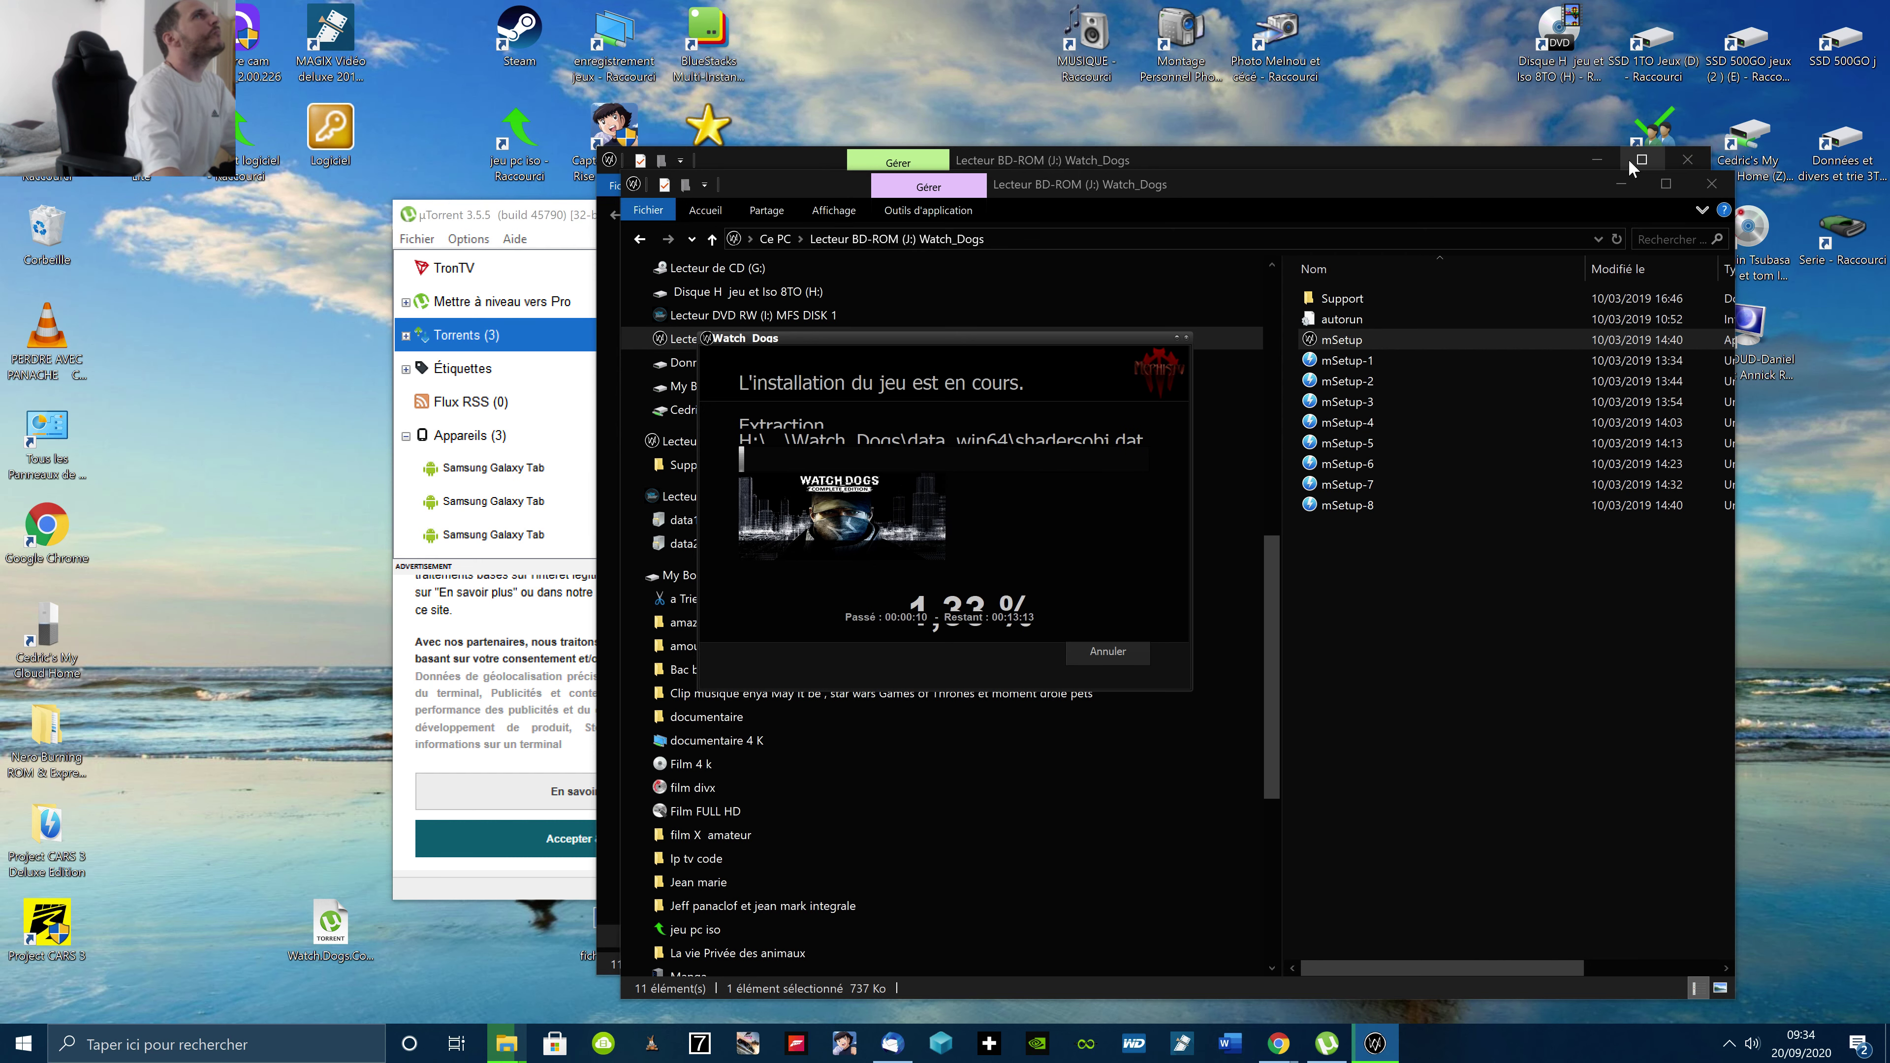
click(1623, 186)
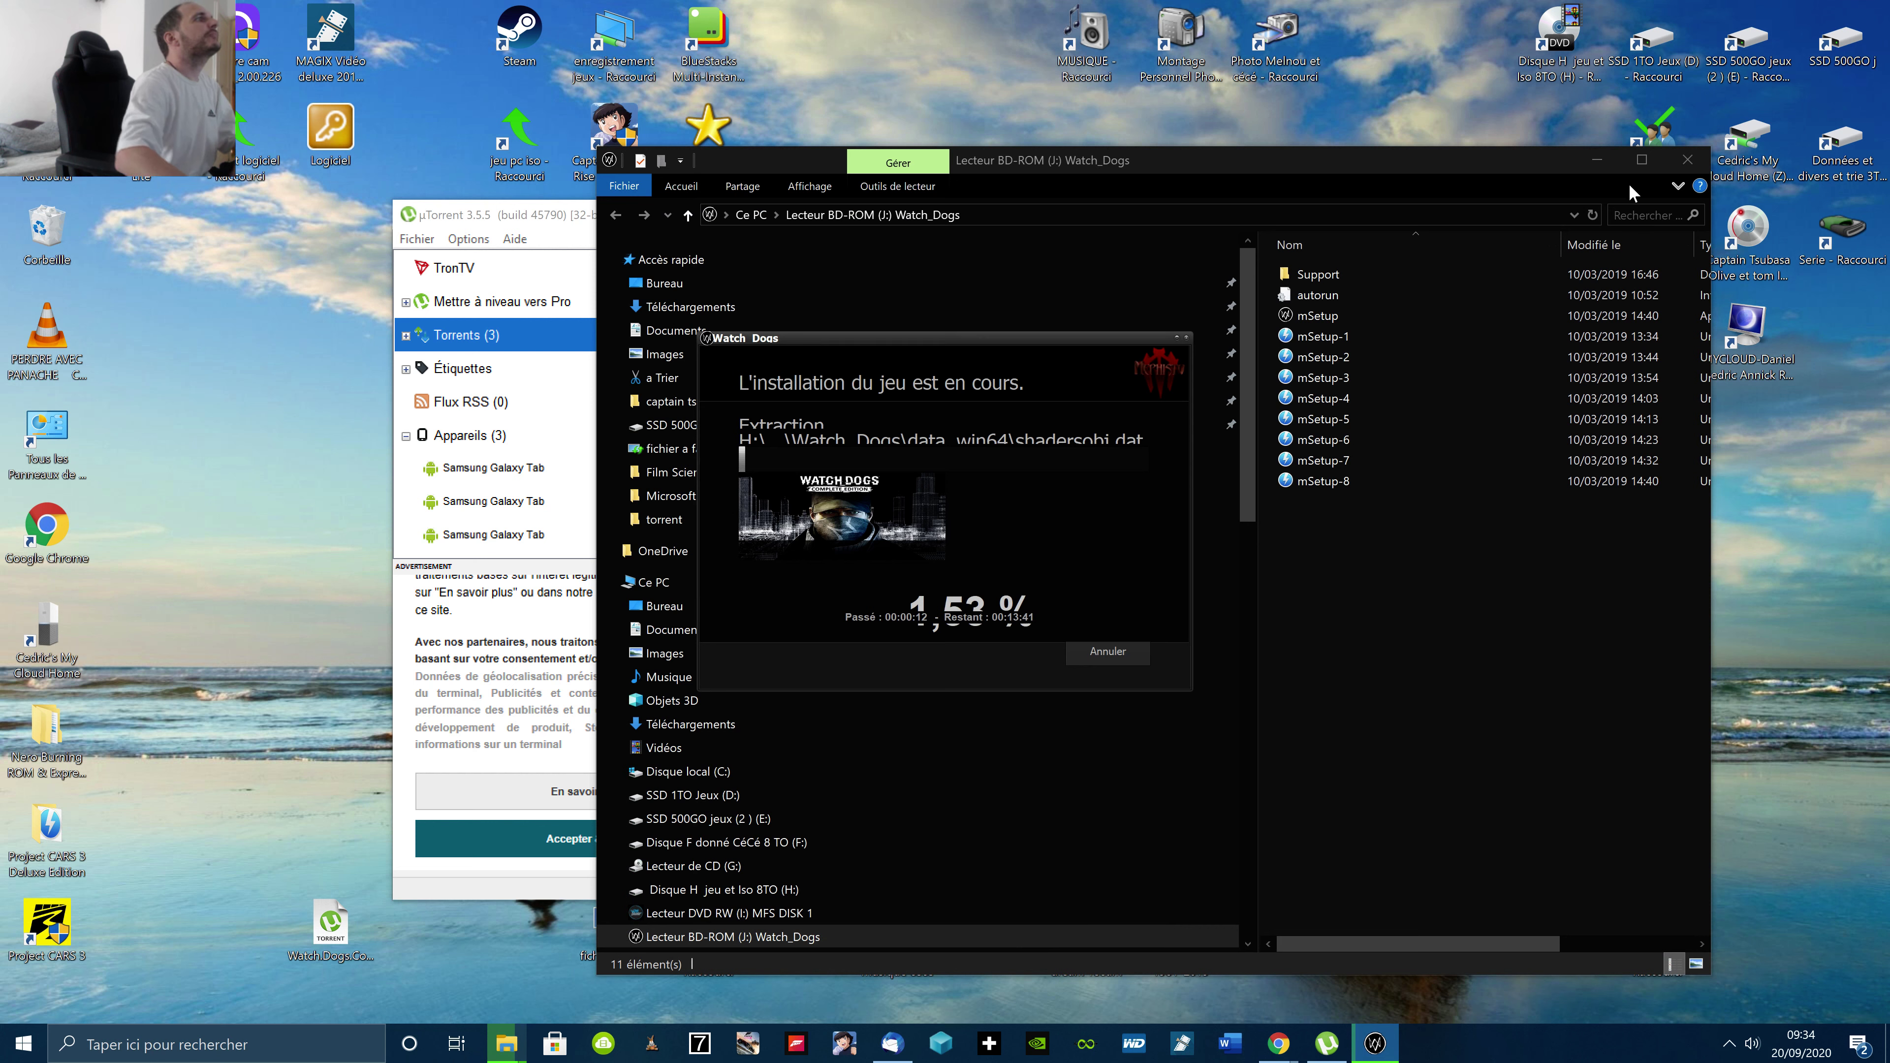